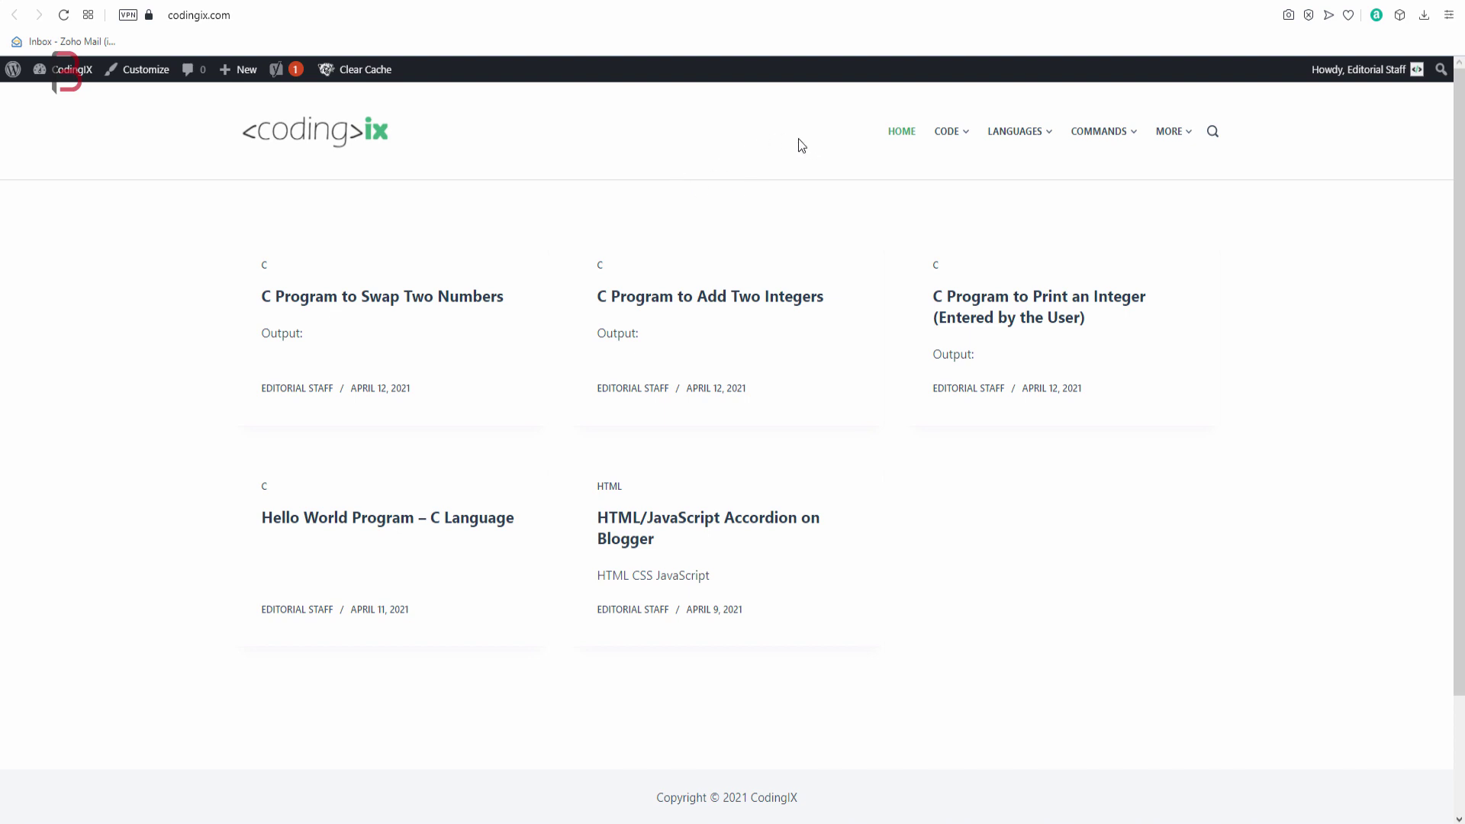
Open the page for adding new plugins in the CodingIX site's WordPress admin
mouse_move(950, 132)
left_click(67, 69)
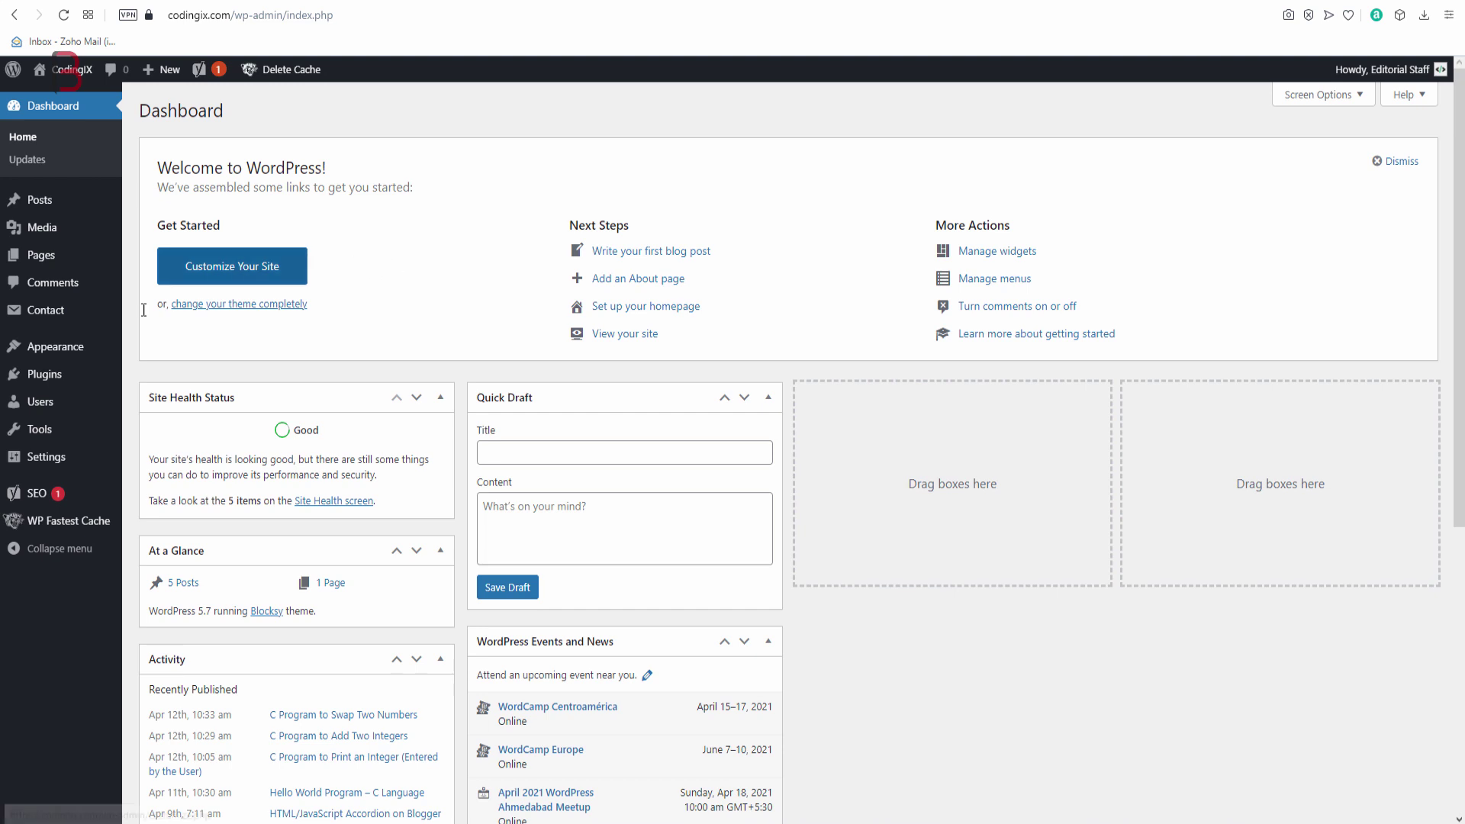
mouse_move(45, 374)
left_click(160, 403)
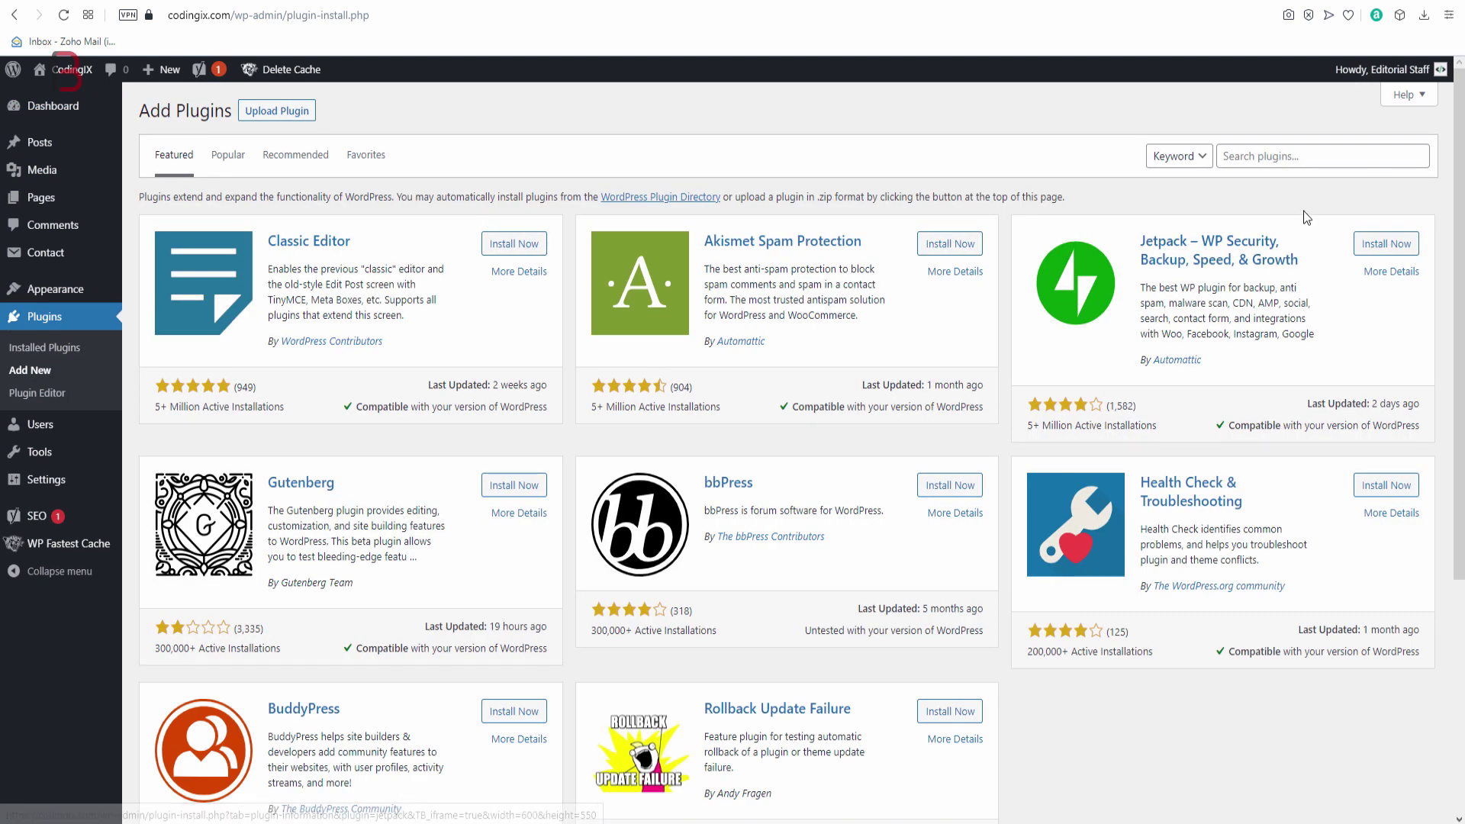
Find the SEO Tools plugin by searching for "seo tools cyber49", and install and activate it
left_click(1274, 151)
type("se")
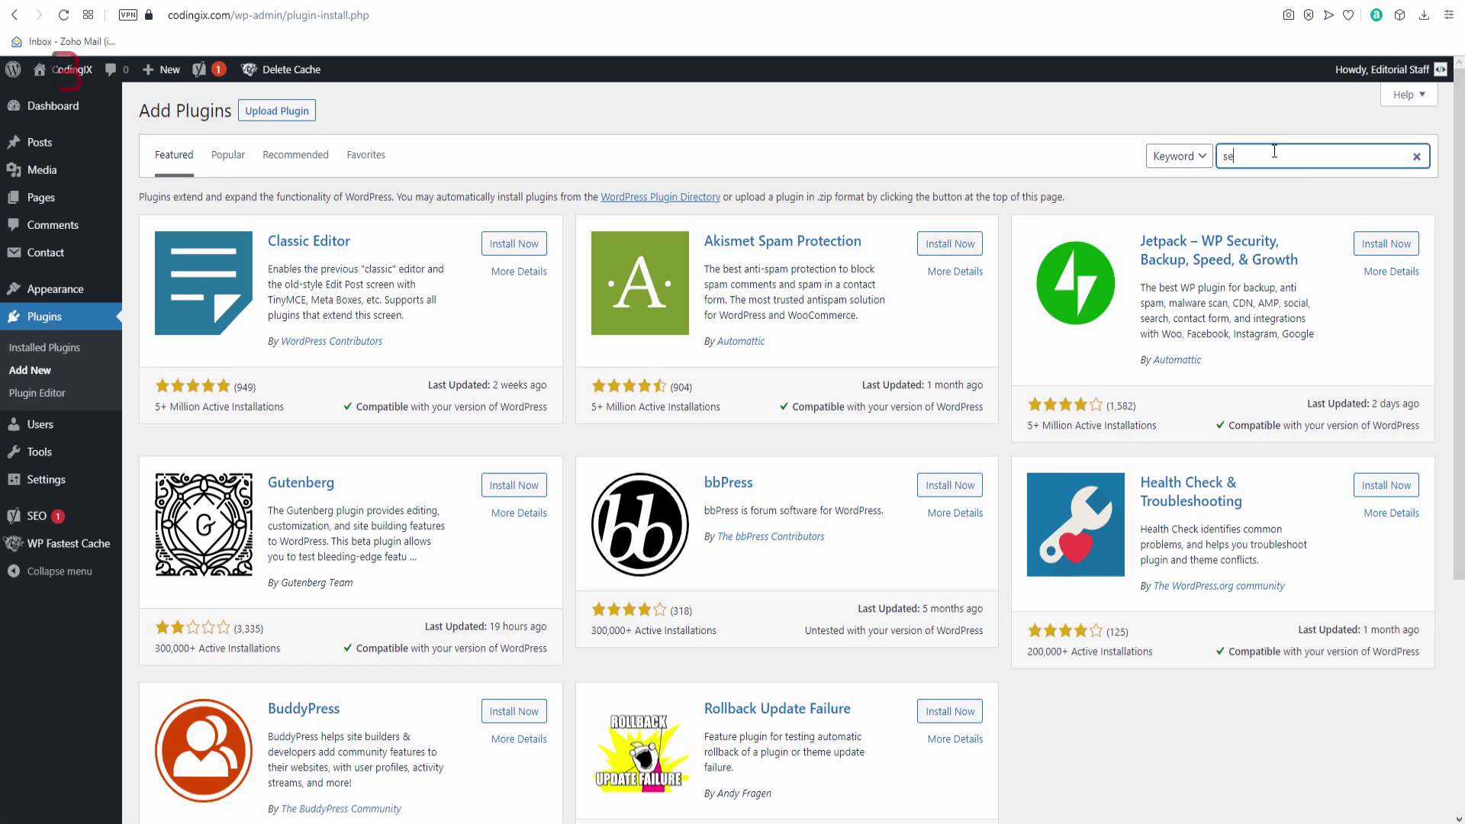
type("o tools cyber49")
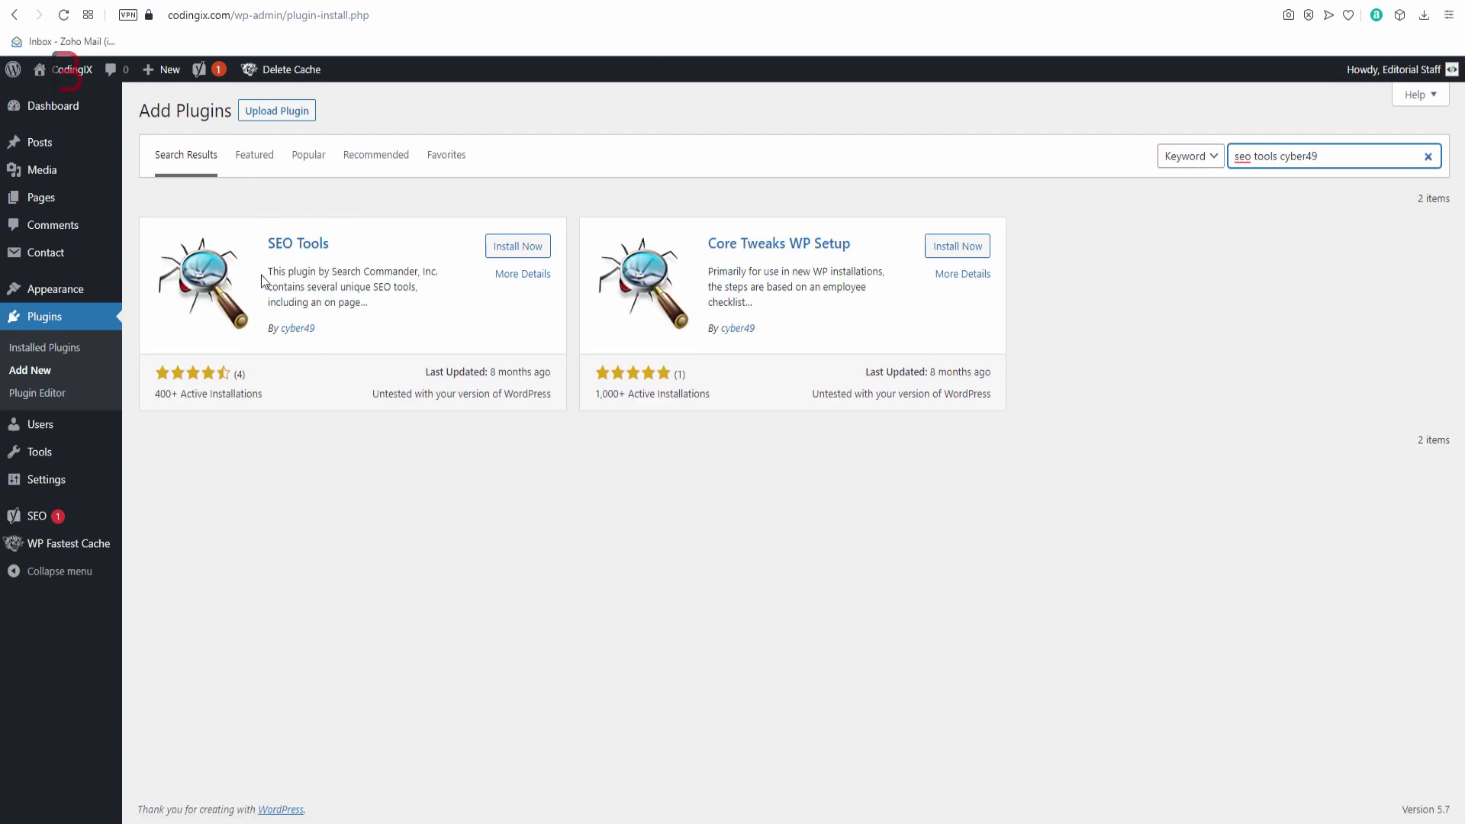
left_click(506, 250)
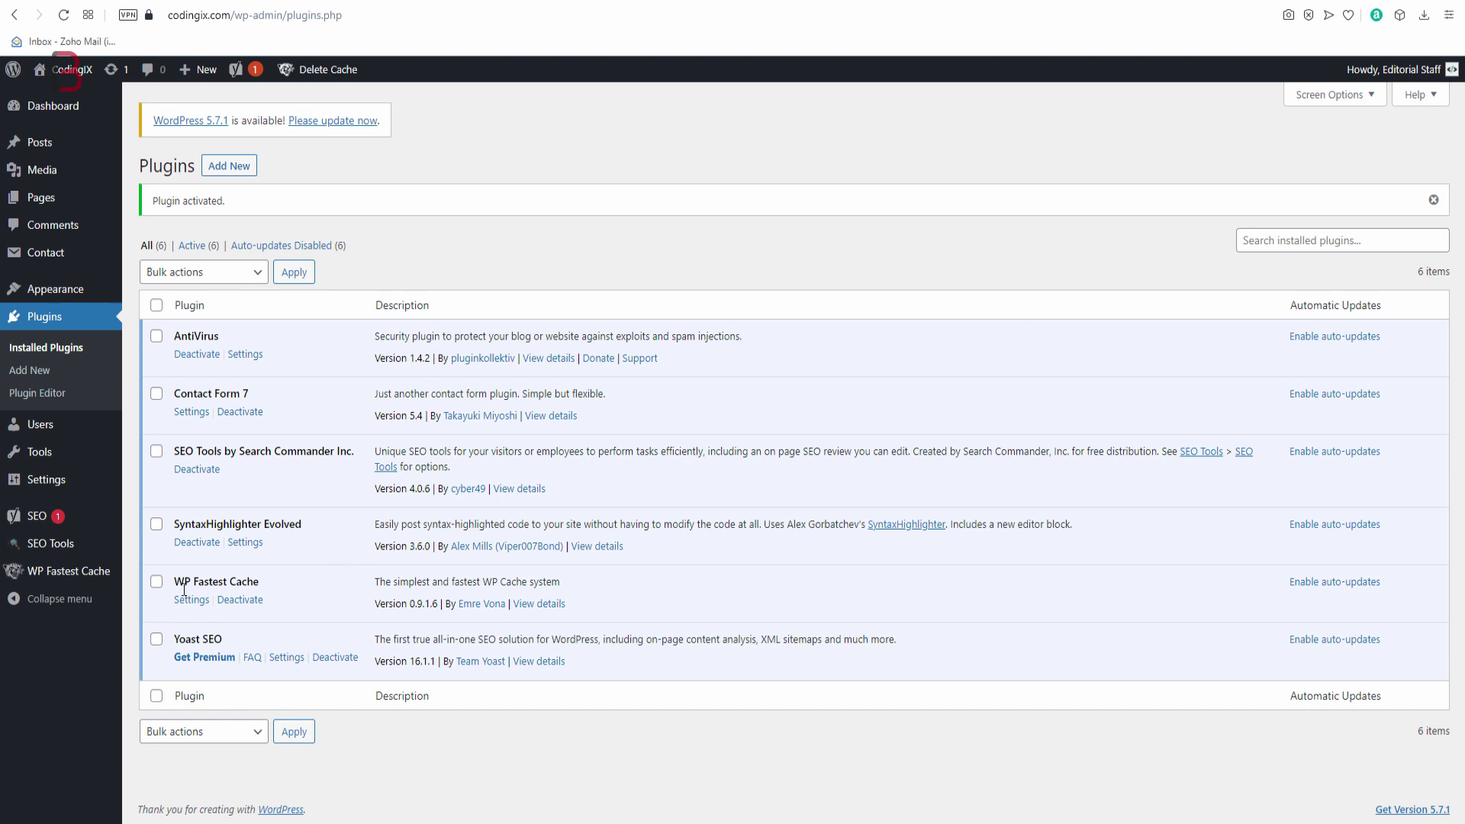
Open the SEO Tools plugin's page that lists its tools and shortcodes
mouse_move(55, 545)
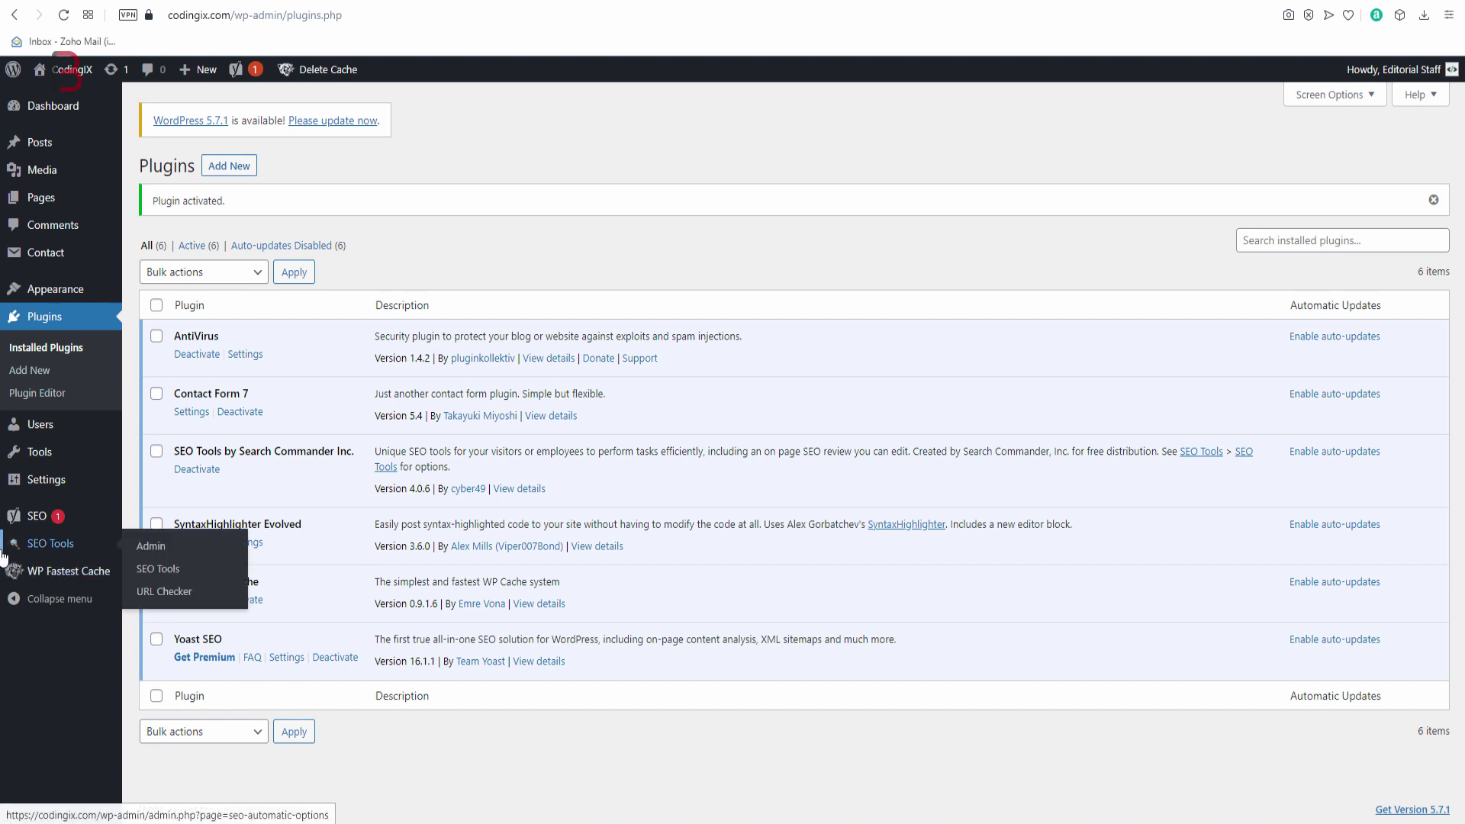
left_click(51, 547)
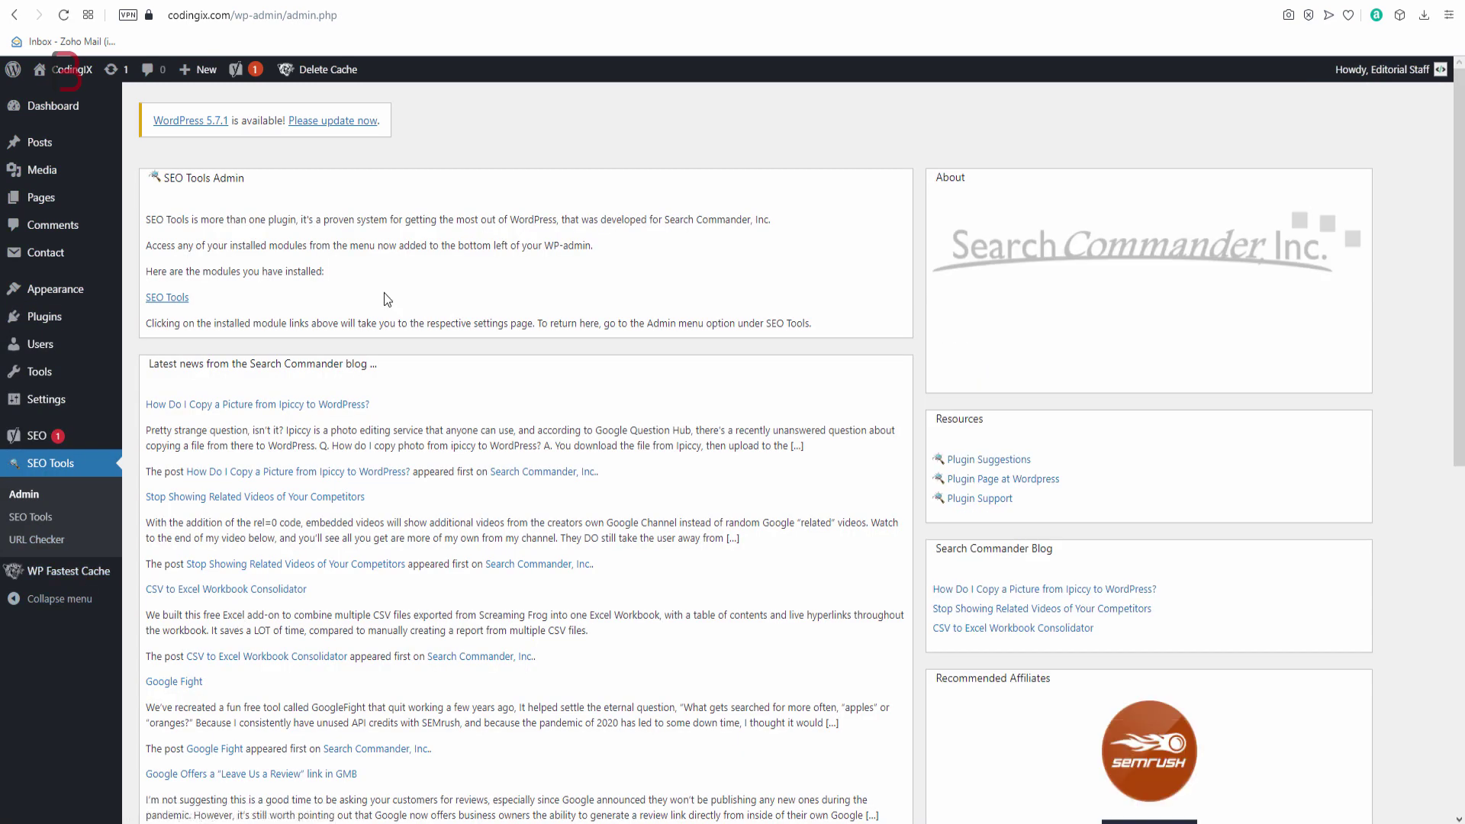
left_click(37, 519)
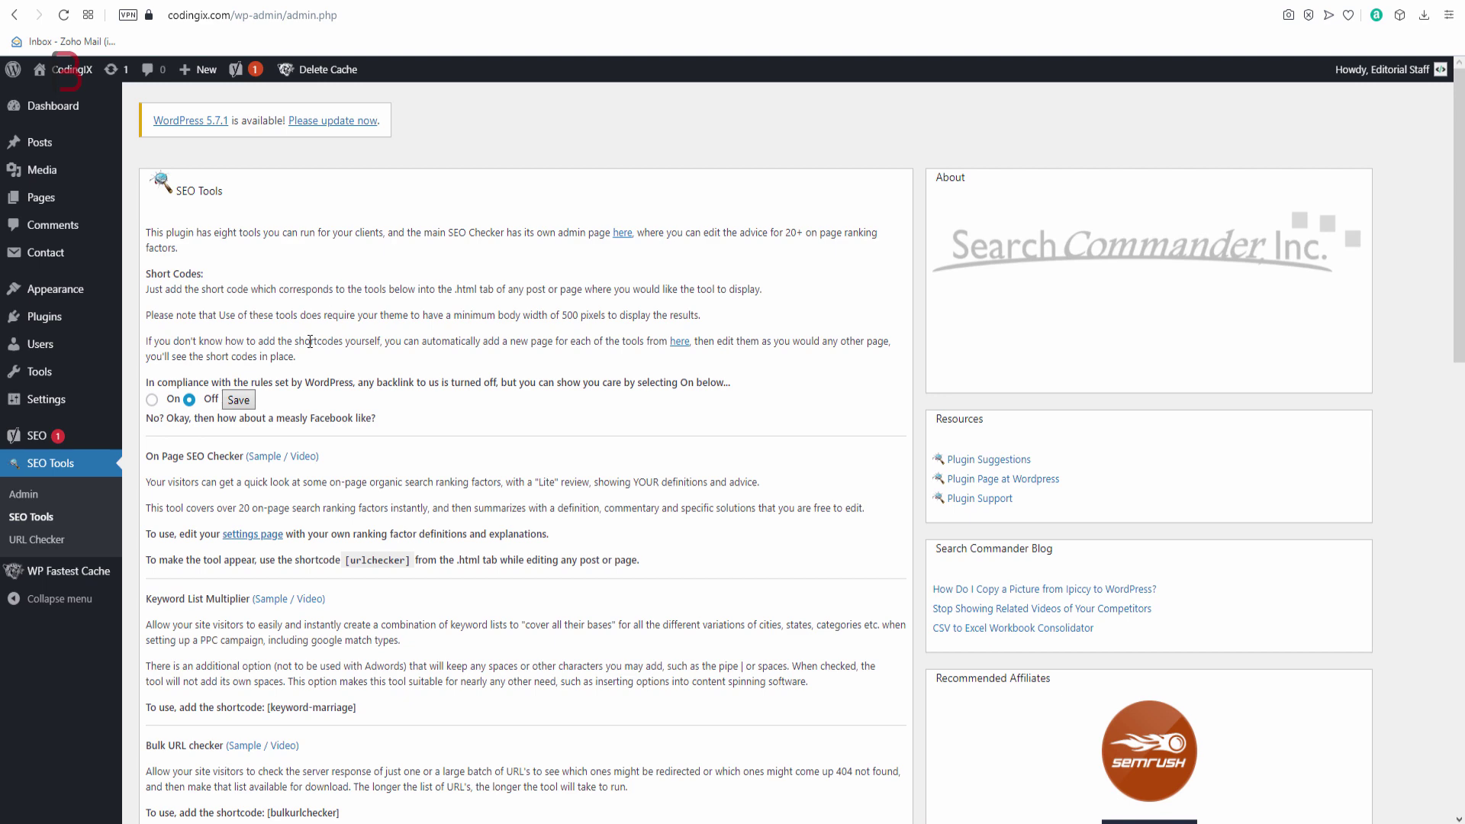
Review the plugin's tools and their shortcodes, from On Page SEO Checker down to Google Cache Finder
scroll(308, 389, "down", 2)
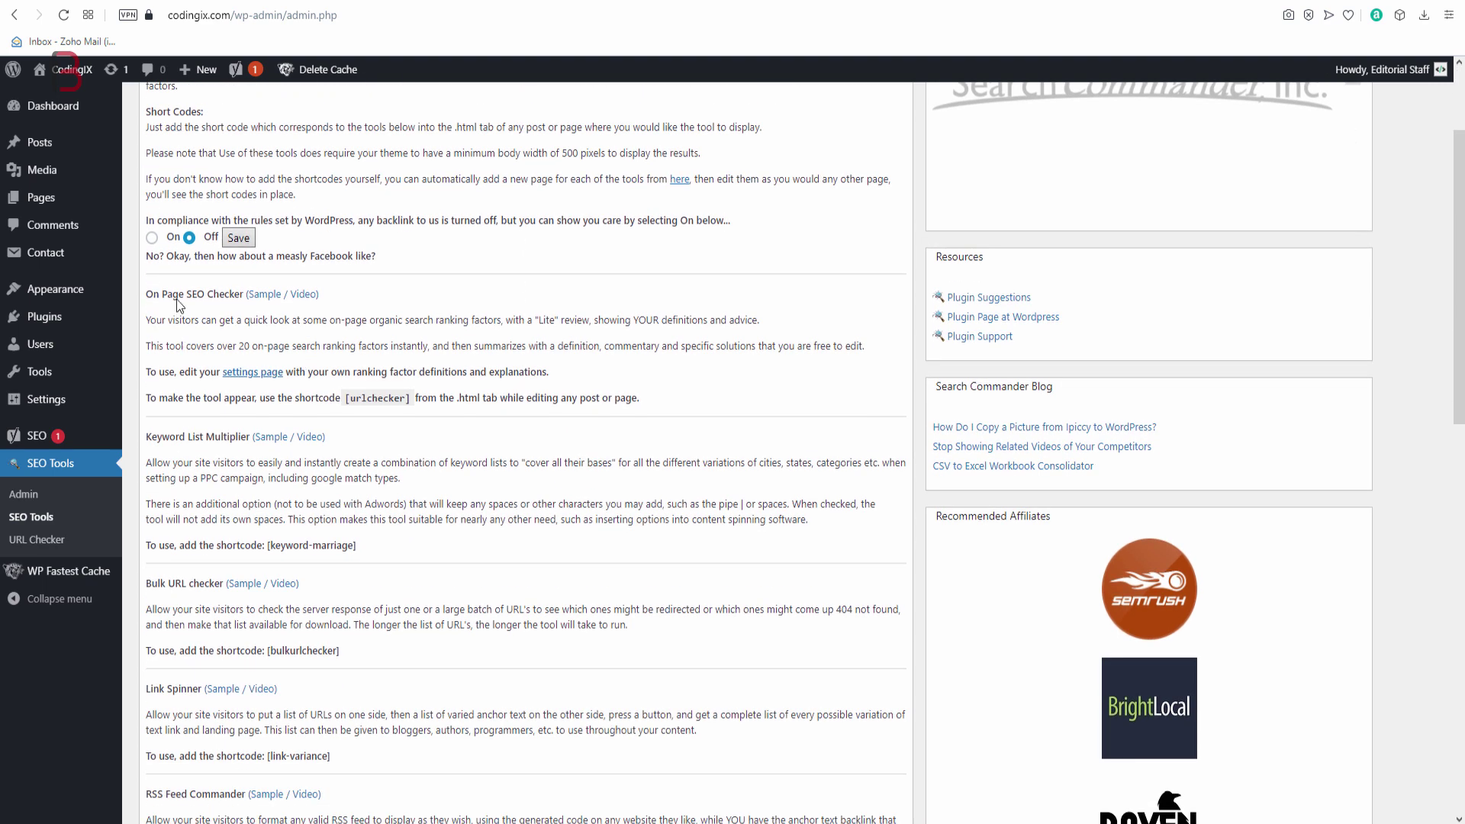
scroll(161, 295, "down", 3)
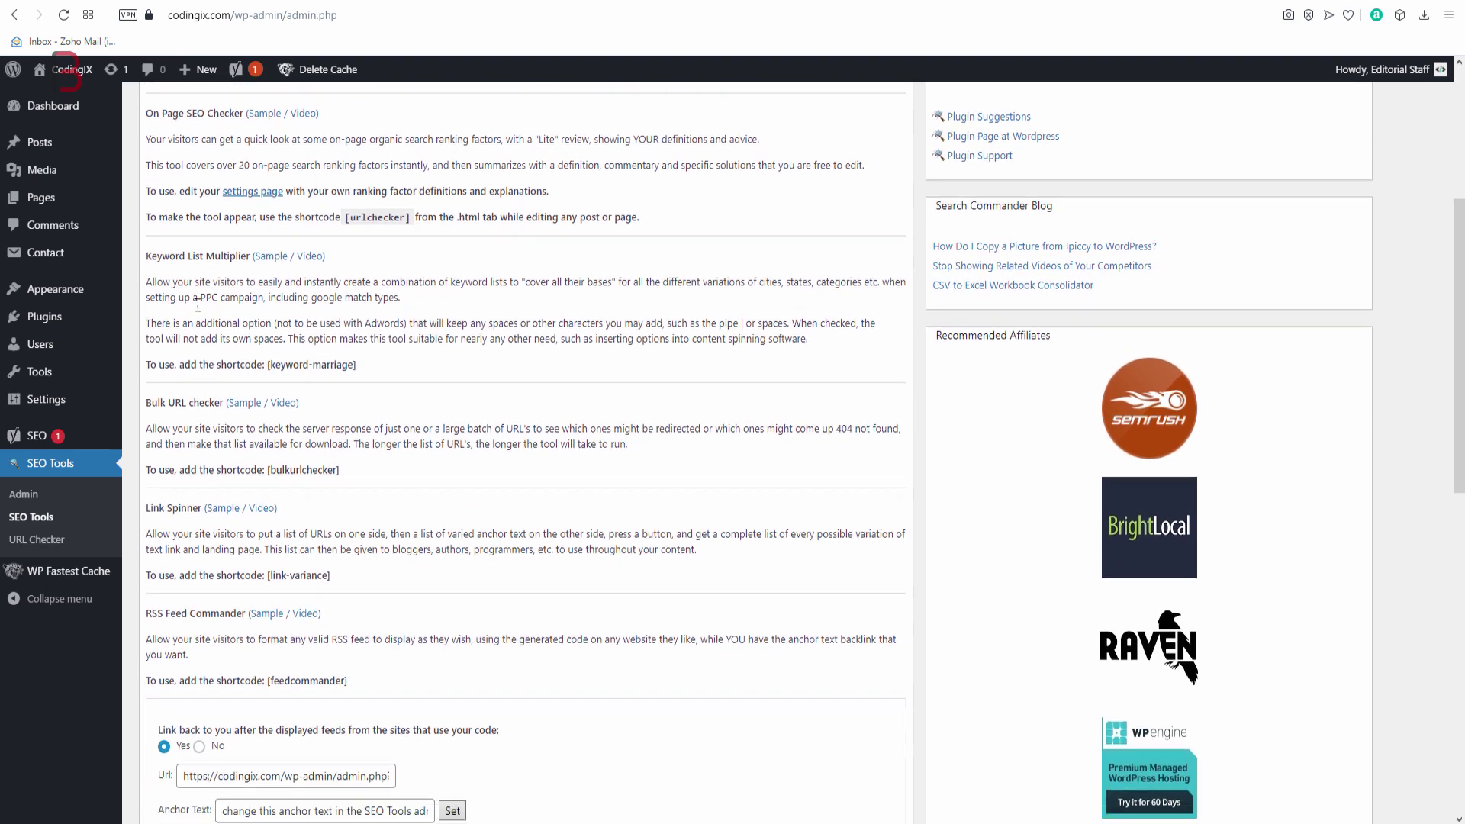
scroll(217, 496, "down", 10)
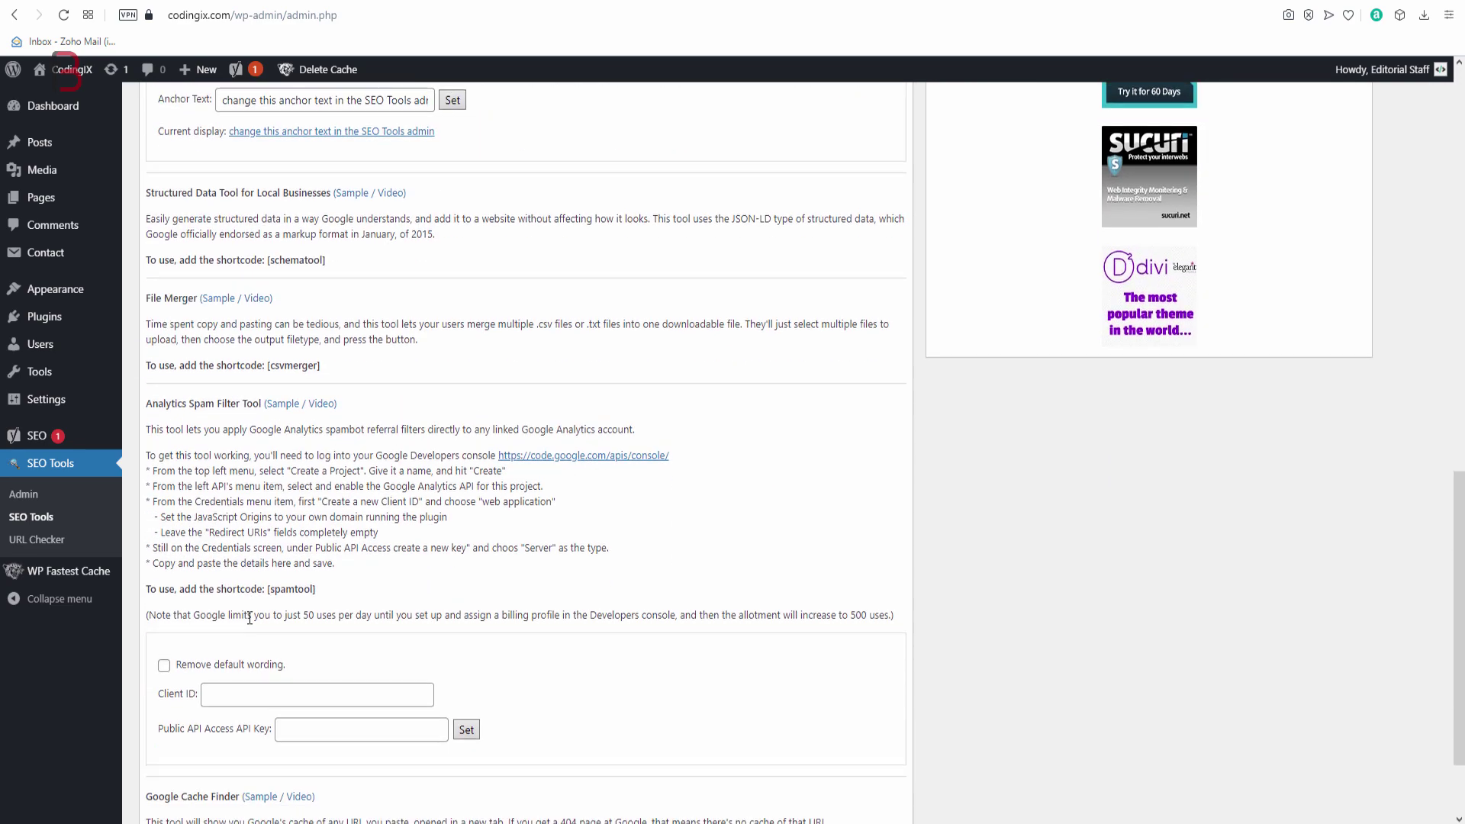
left_click_drag(360, 730, 275, 730)
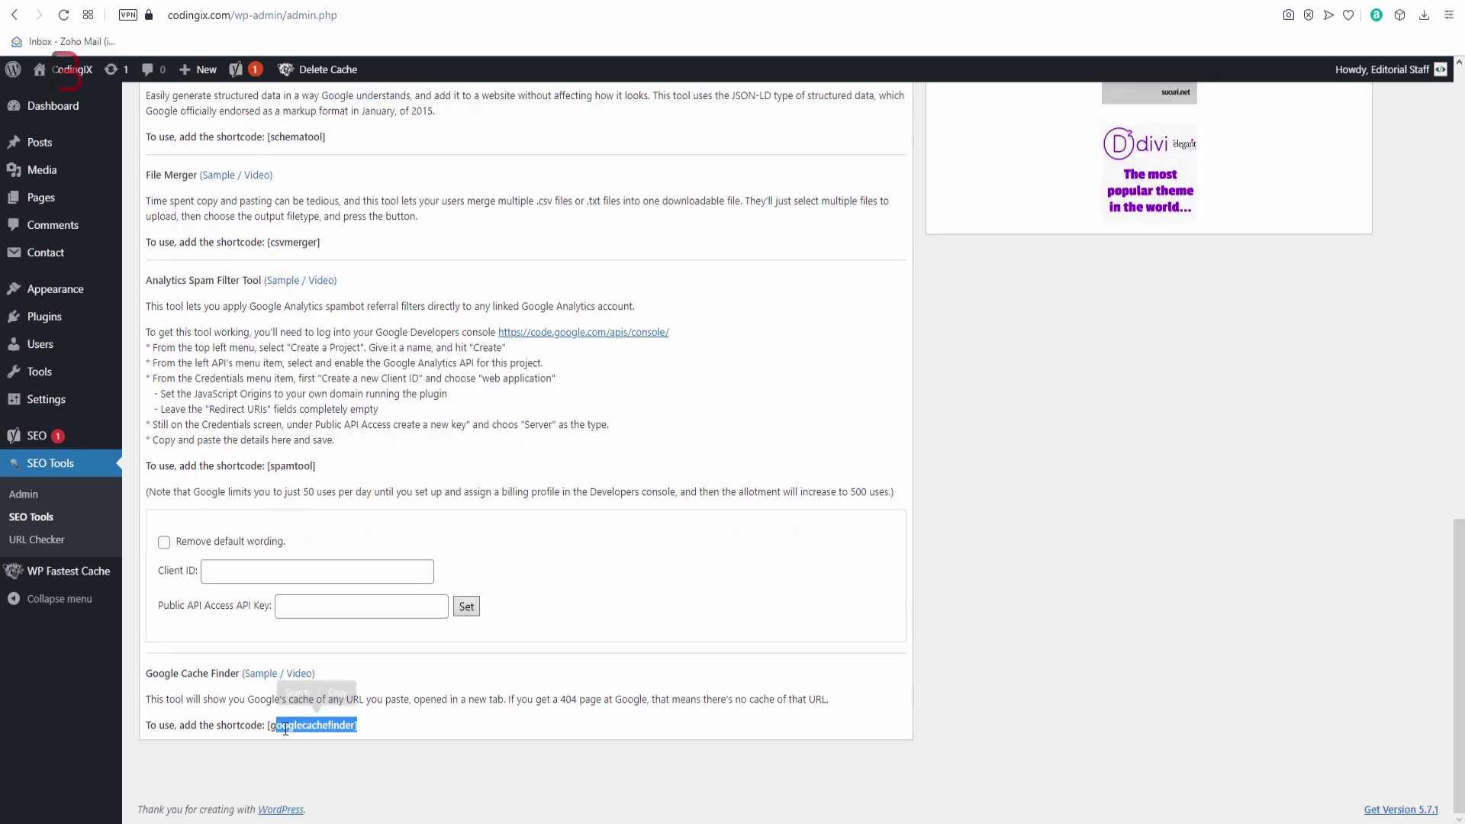
left_click(317, 697)
scroll(318, 423, "up", 15)
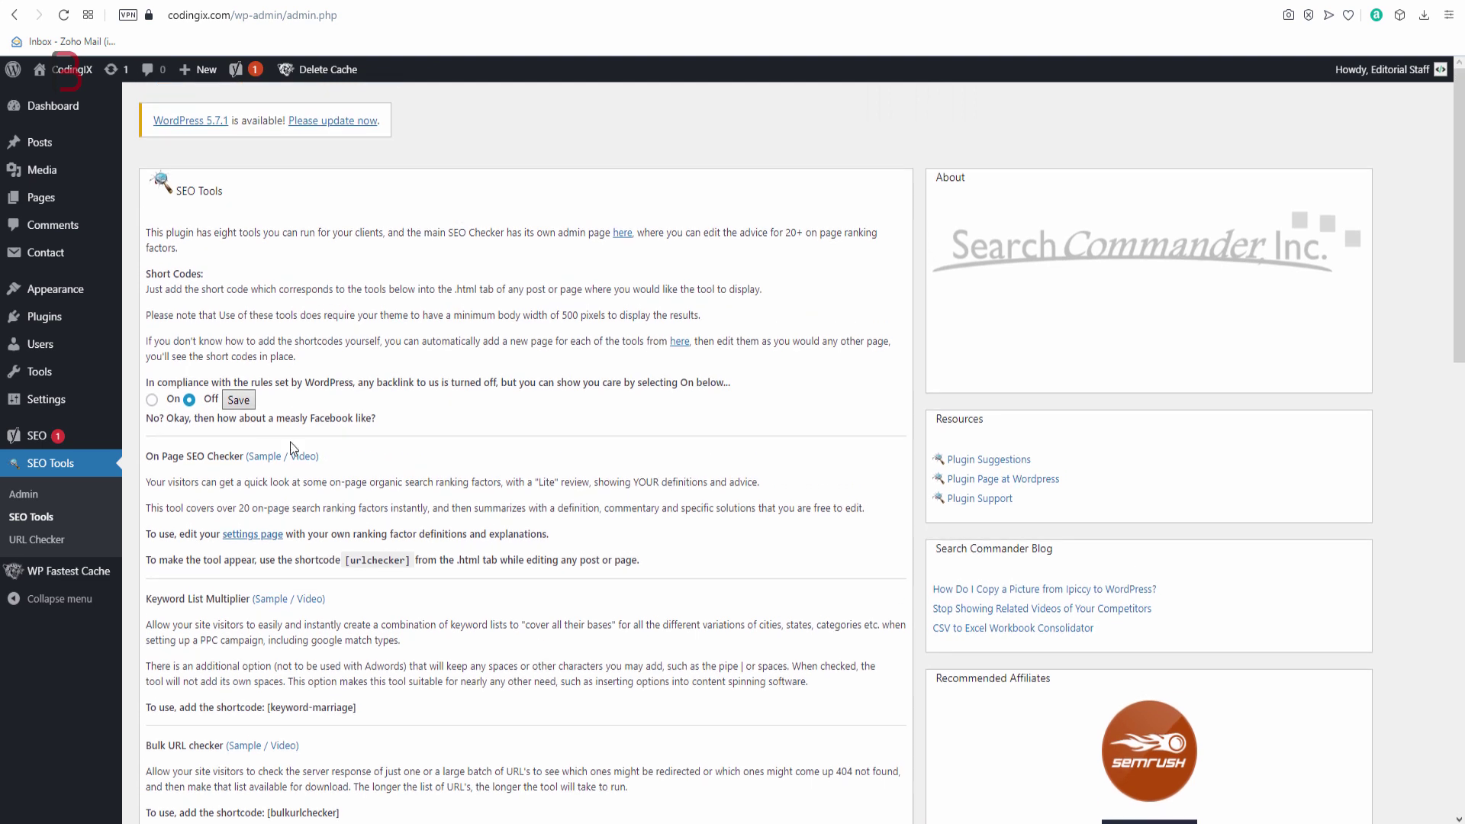
left_click_drag(412, 560, 344, 561)
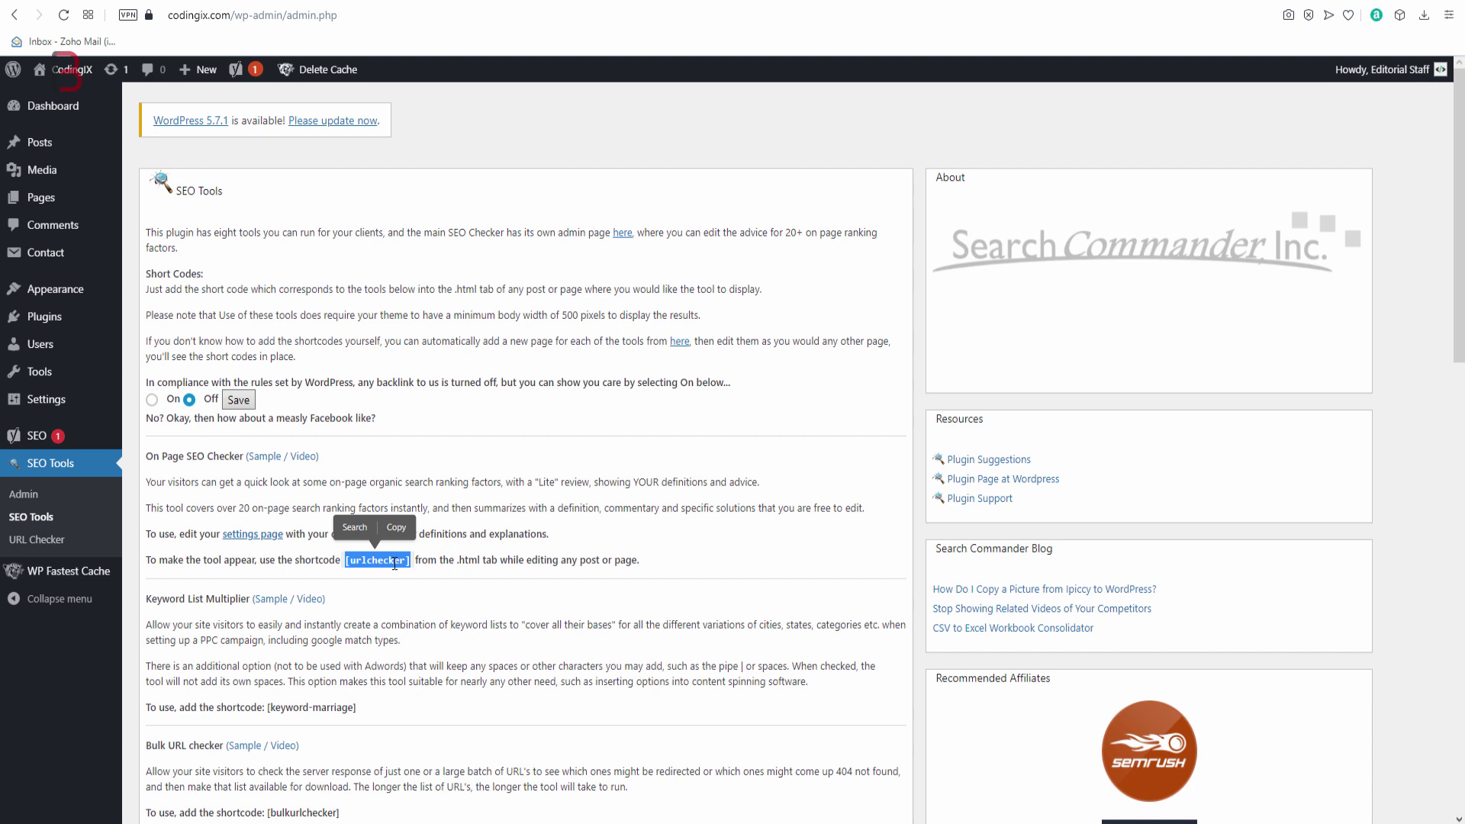
left_click(290, 343)
Create a new page and title it "On Page SEO Checker", copying the tool's name from the SEO Tools list
mouse_move(50, 200)
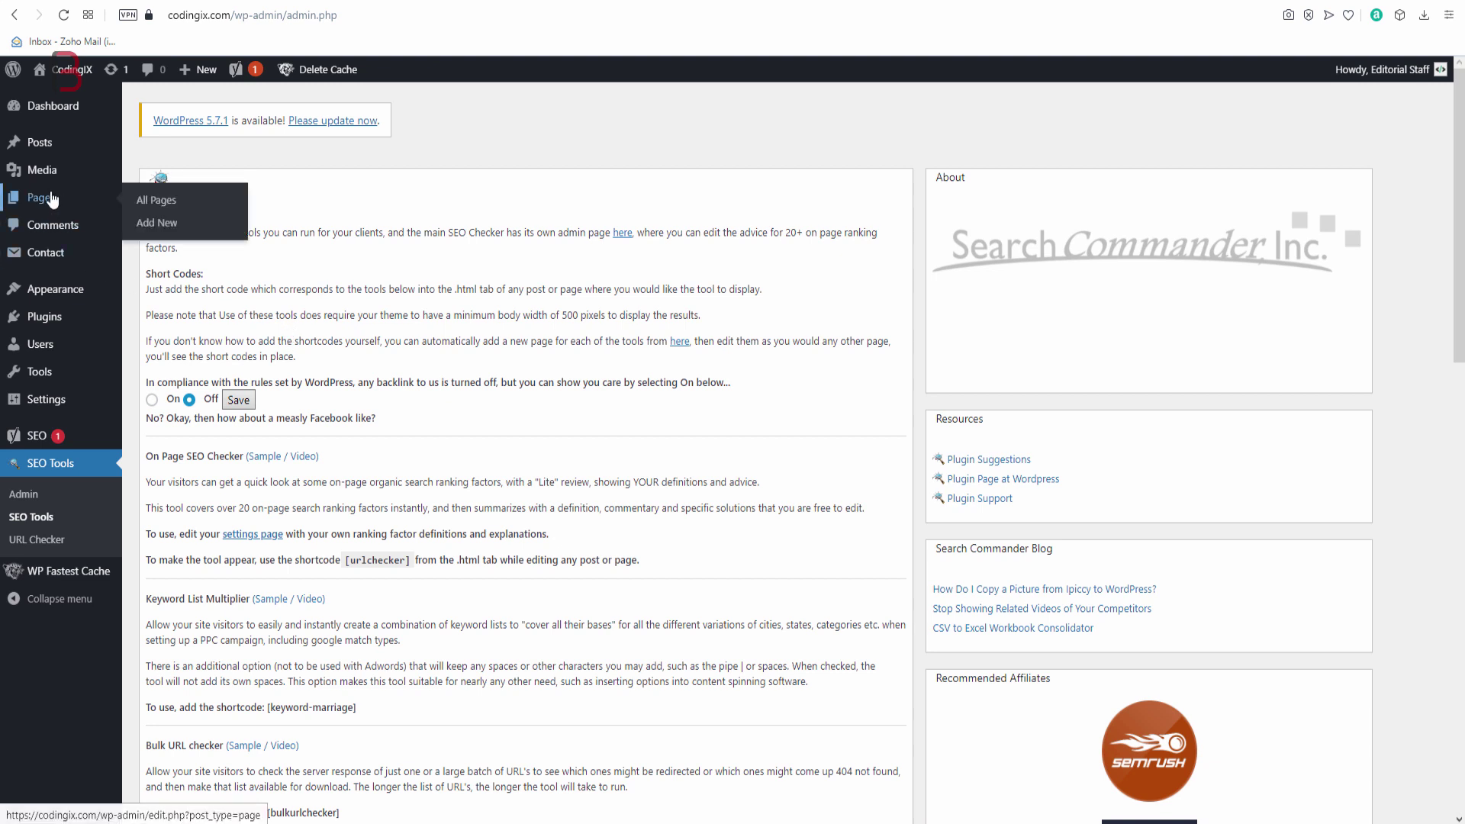
left_click(157, 200)
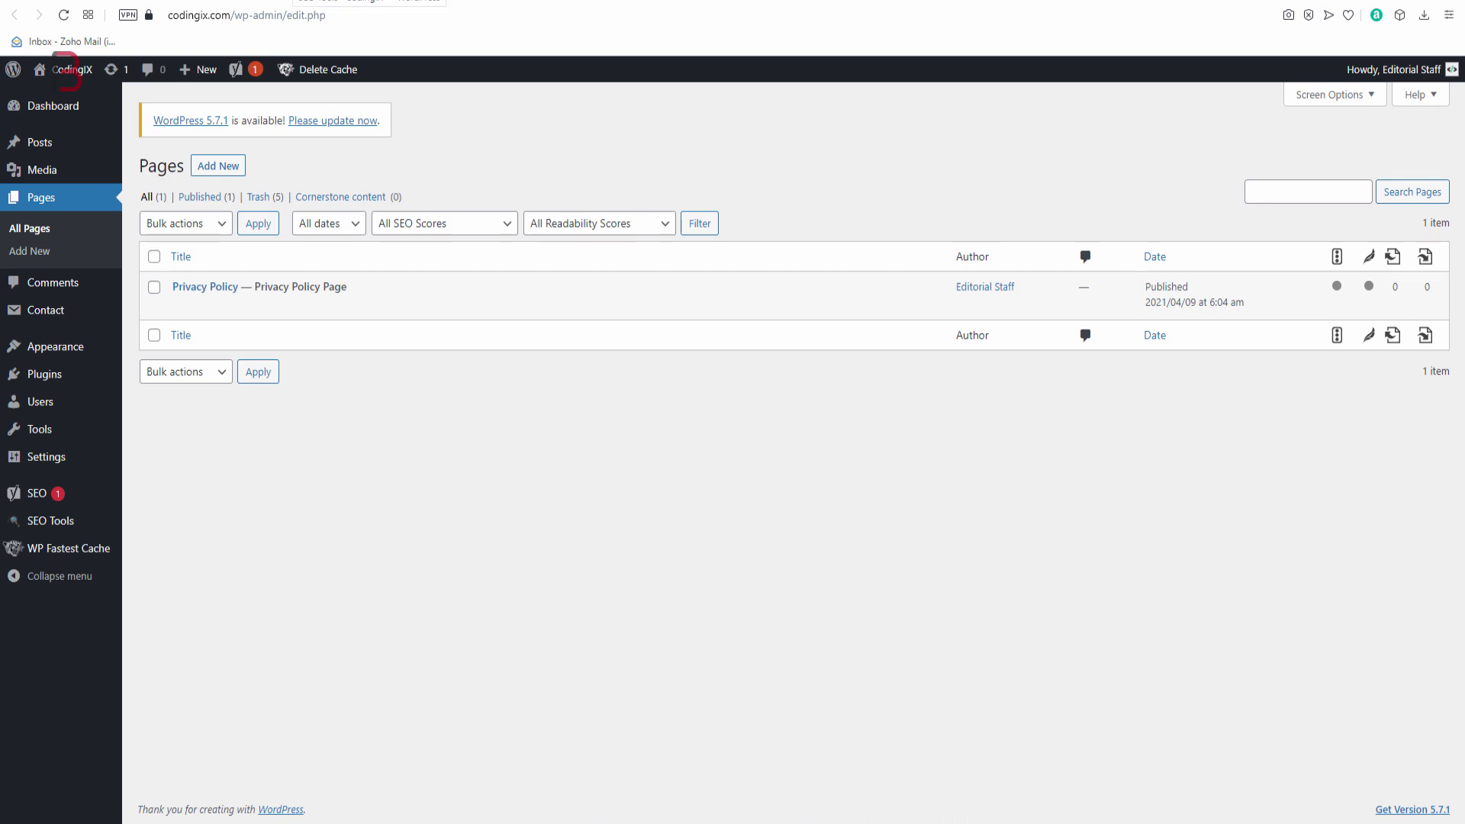
key("alt+Left")
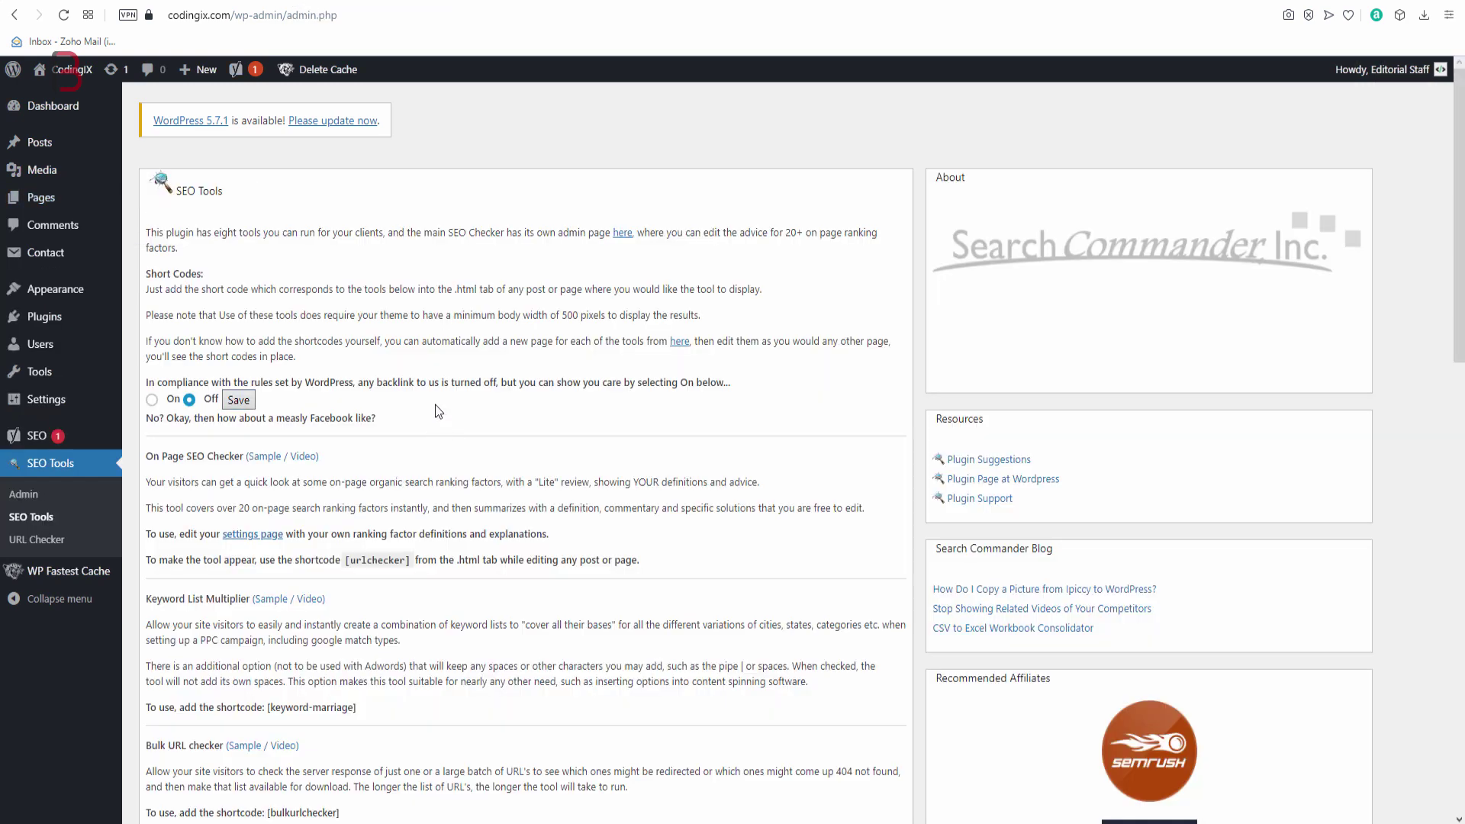
scroll(435, 404, "down", 2)
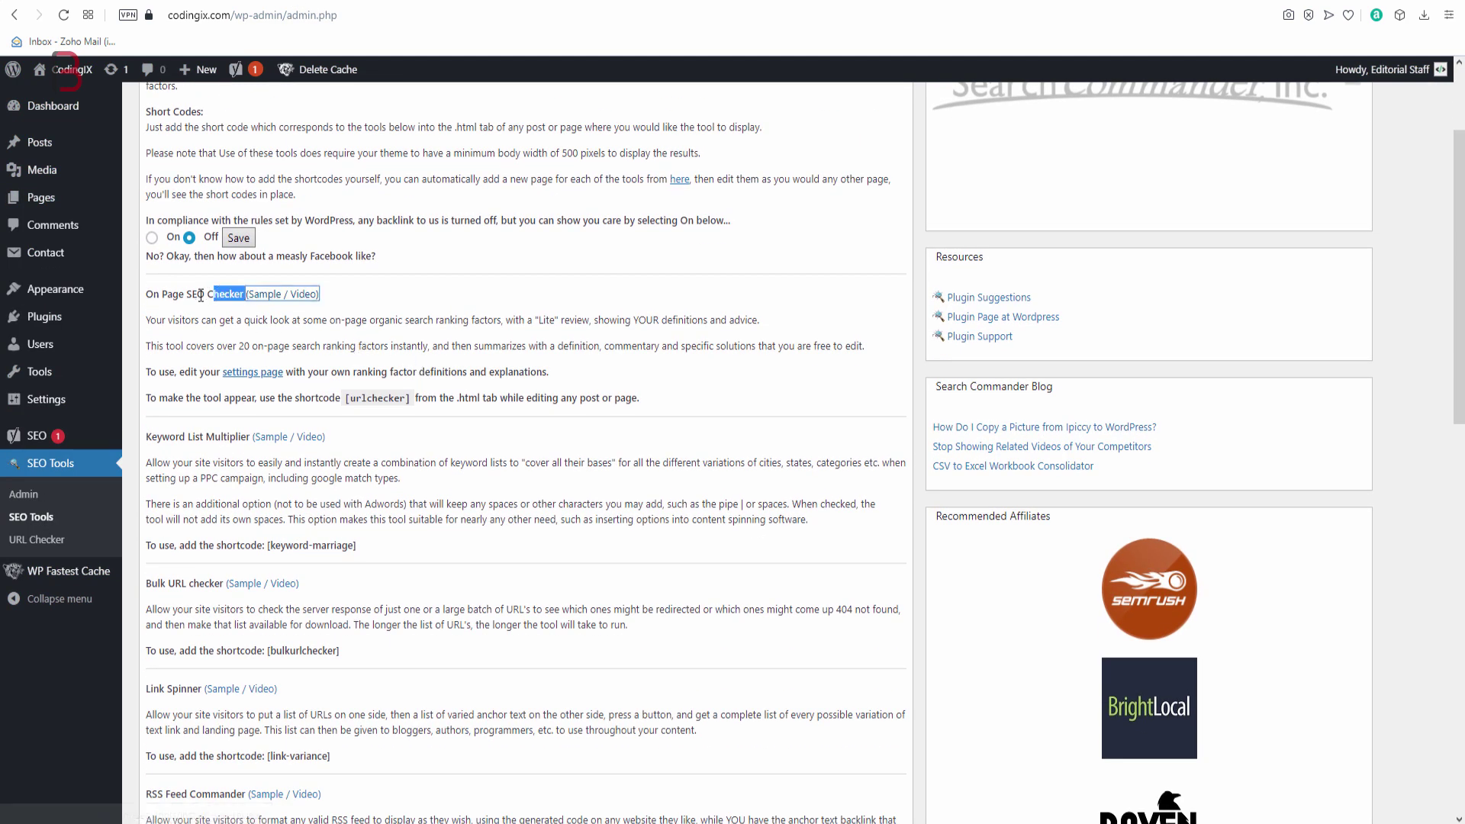
left_click_drag(147, 296, 246, 296)
key("ctrl+c")
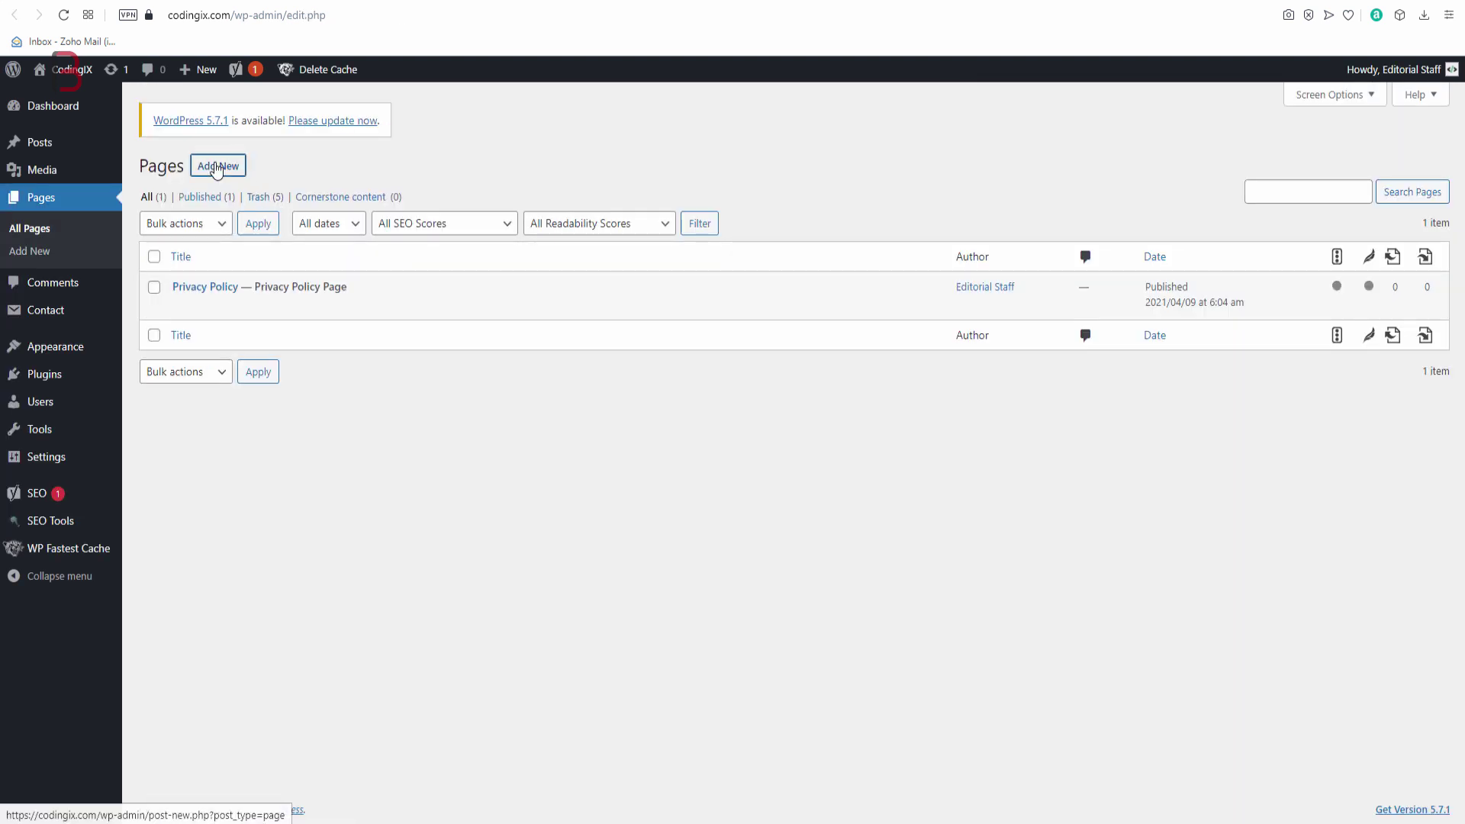
left_click(217, 167)
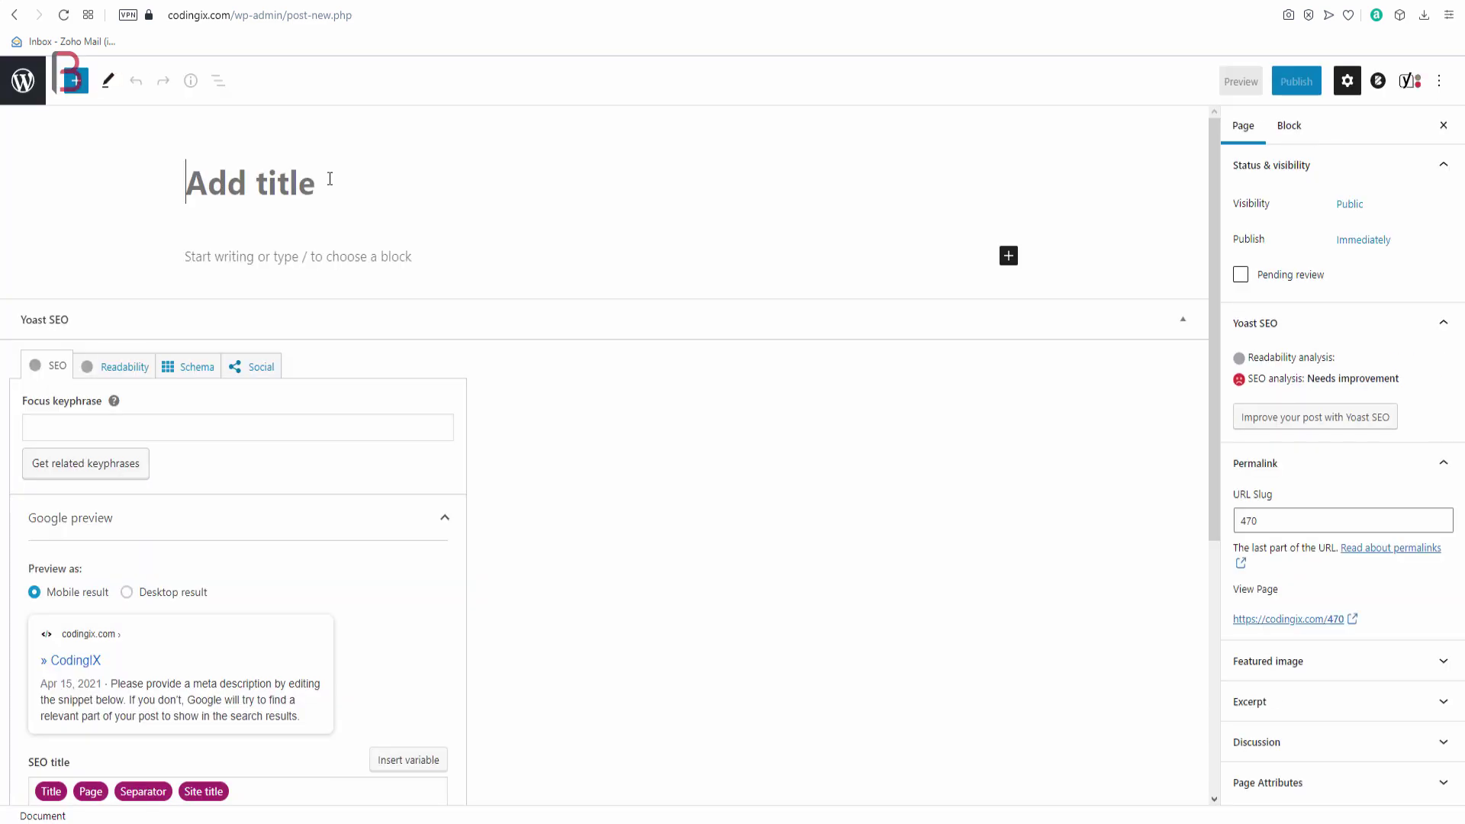
left_click(330, 179)
key("ctrl+v")
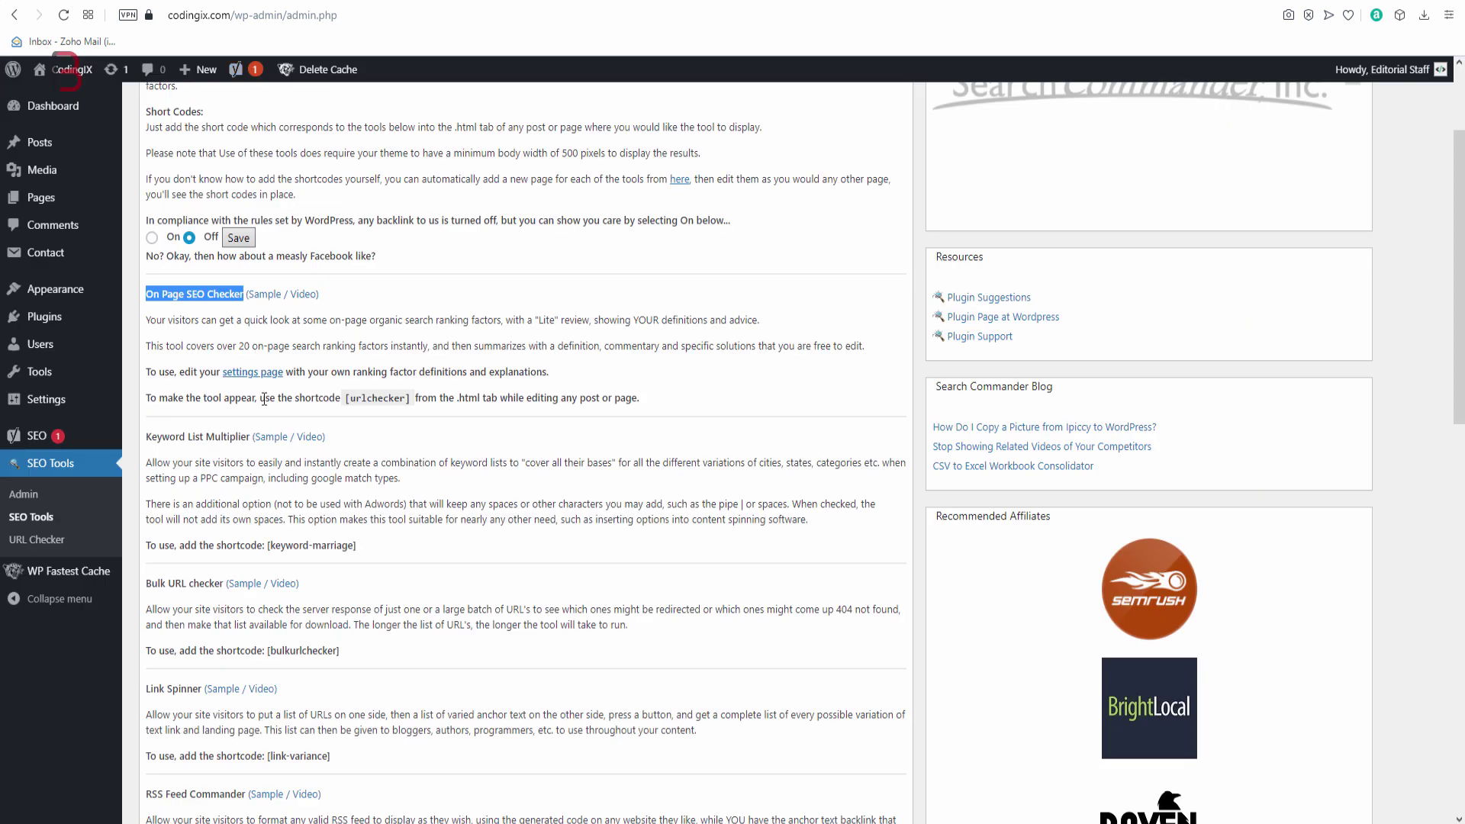
Add a Shortcode block to the page with the On Page SEO Checker's shortcode [urlchecker]
scroll(389, 422, "down", 1)
left_click_drag(410, 317, 347, 317)
key("ctrl+c")
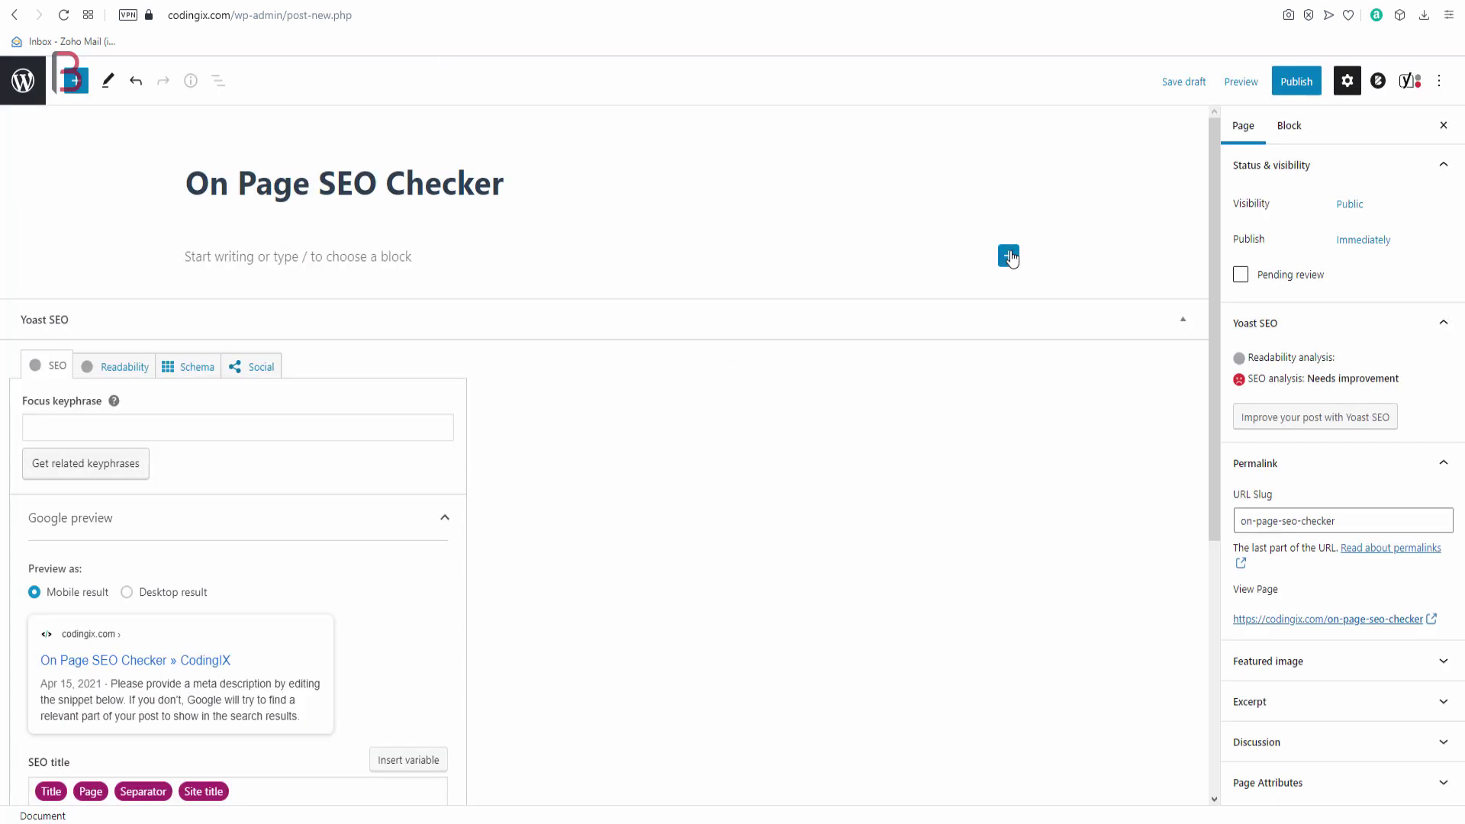
left_click(1009, 256)
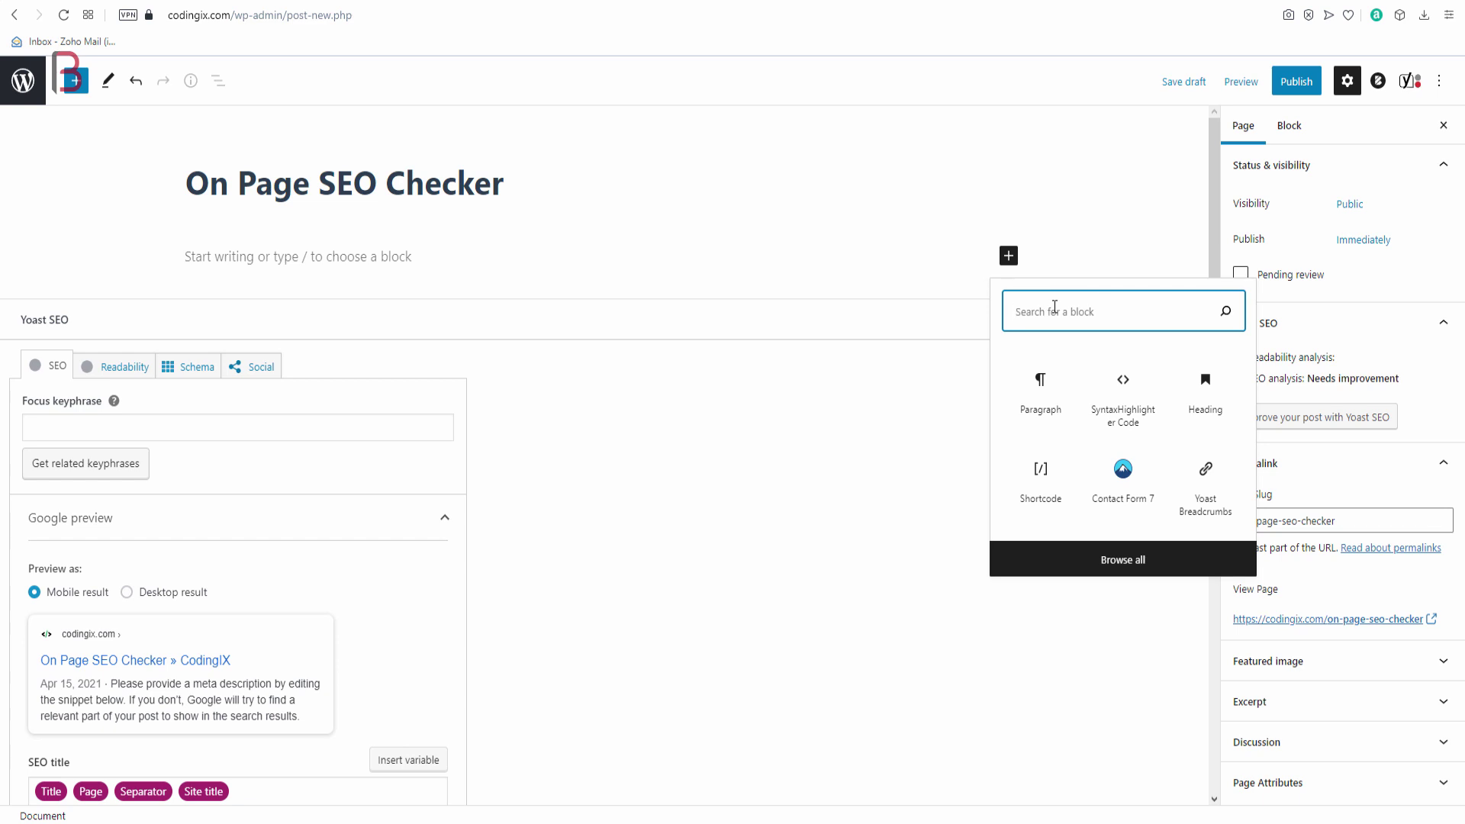
left_click(1044, 484)
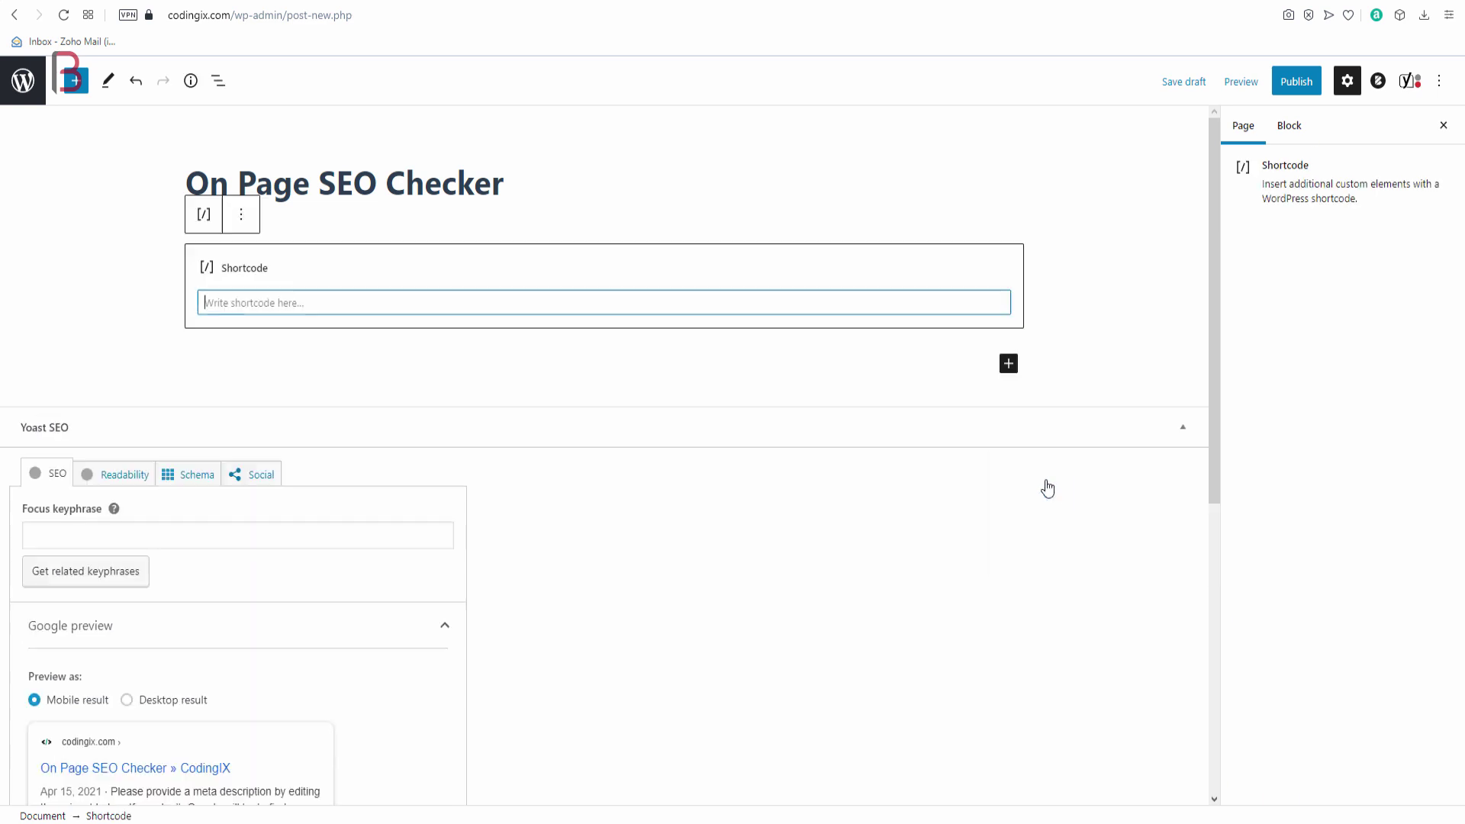
key("ctrl+v")
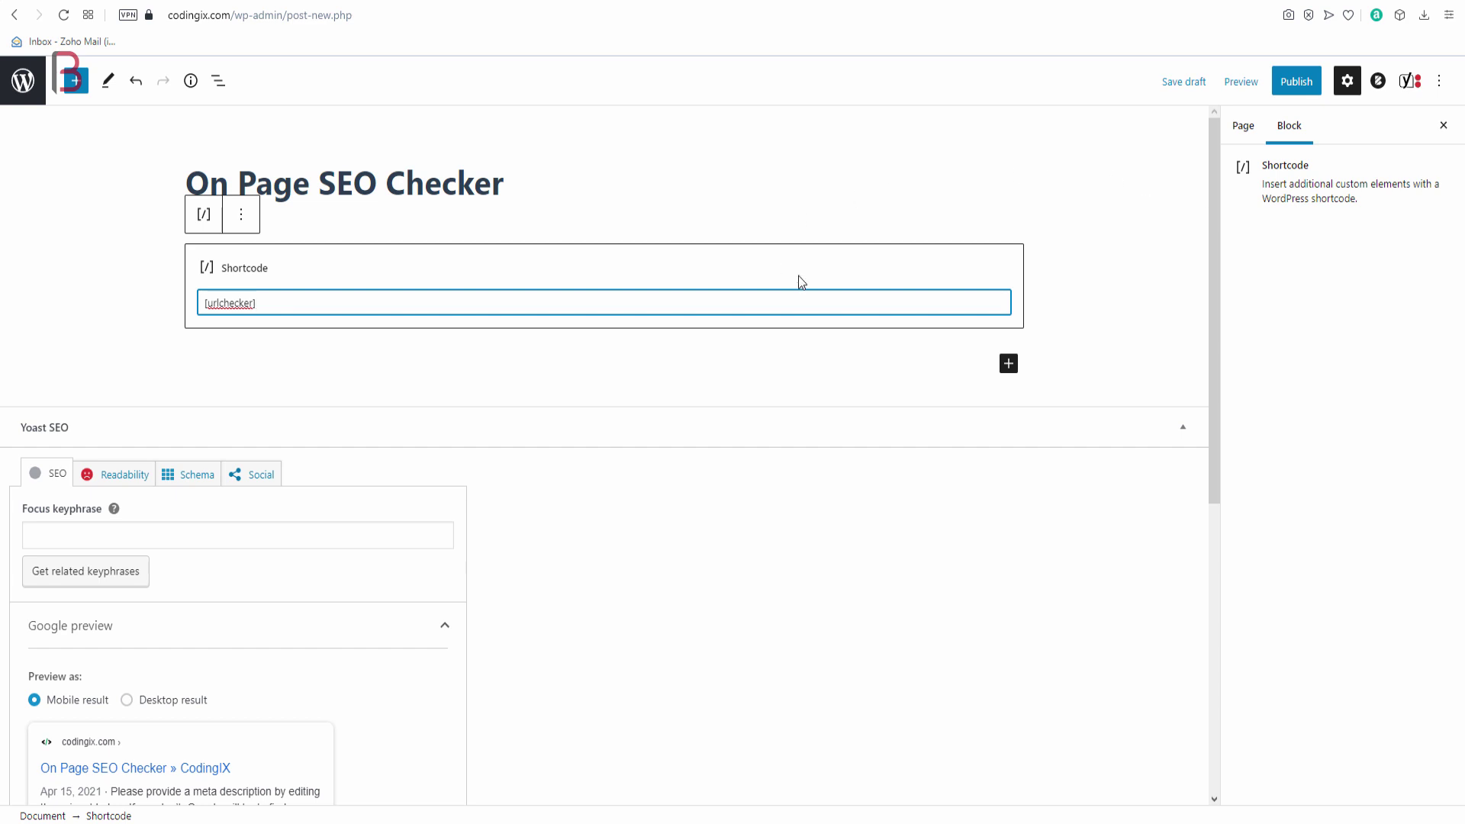
Publish the On Page SEO Checker page and leave the editor for the list of pages
left_click(1299, 84)
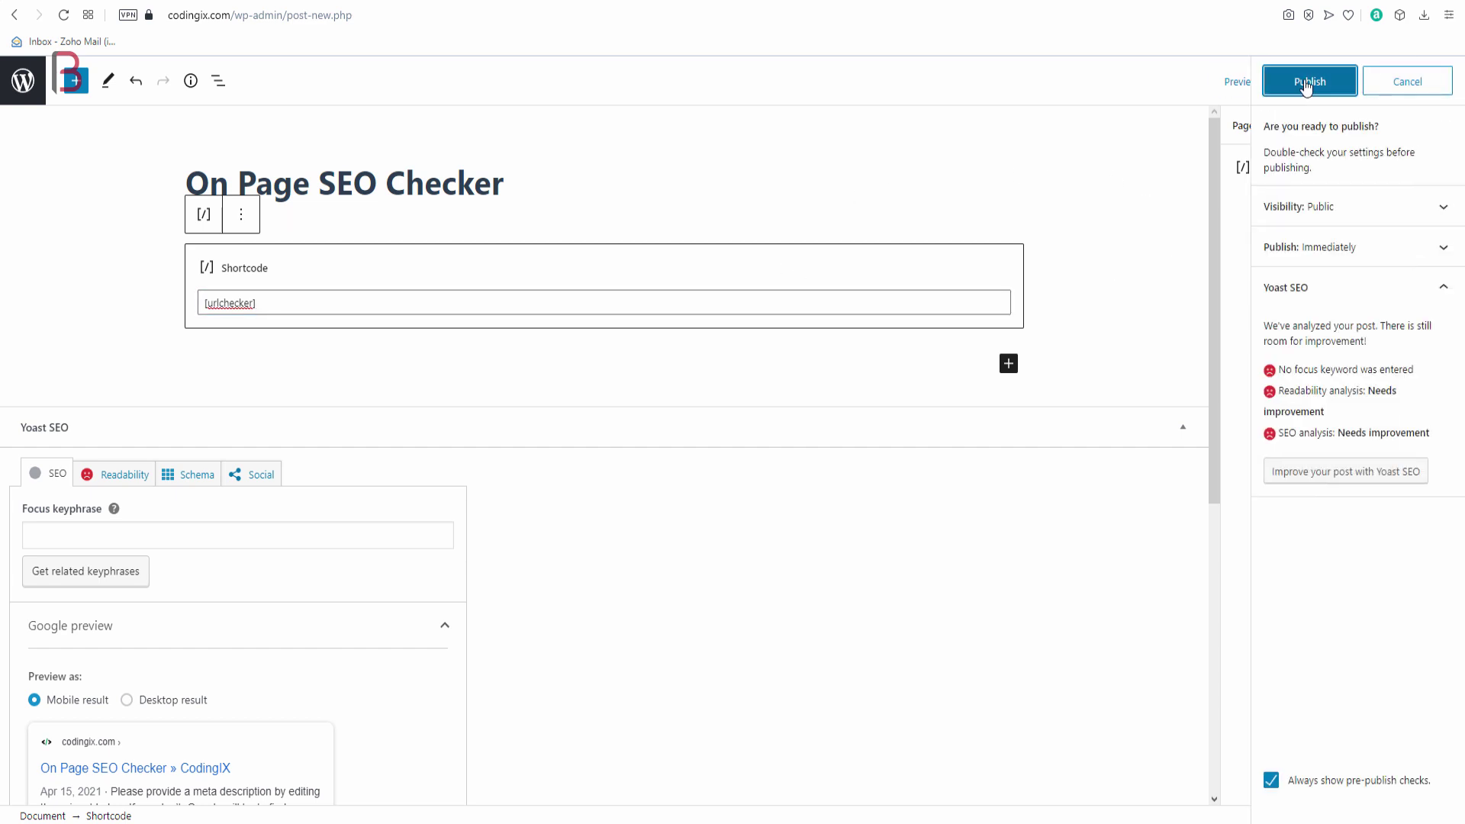
left_click(1306, 86)
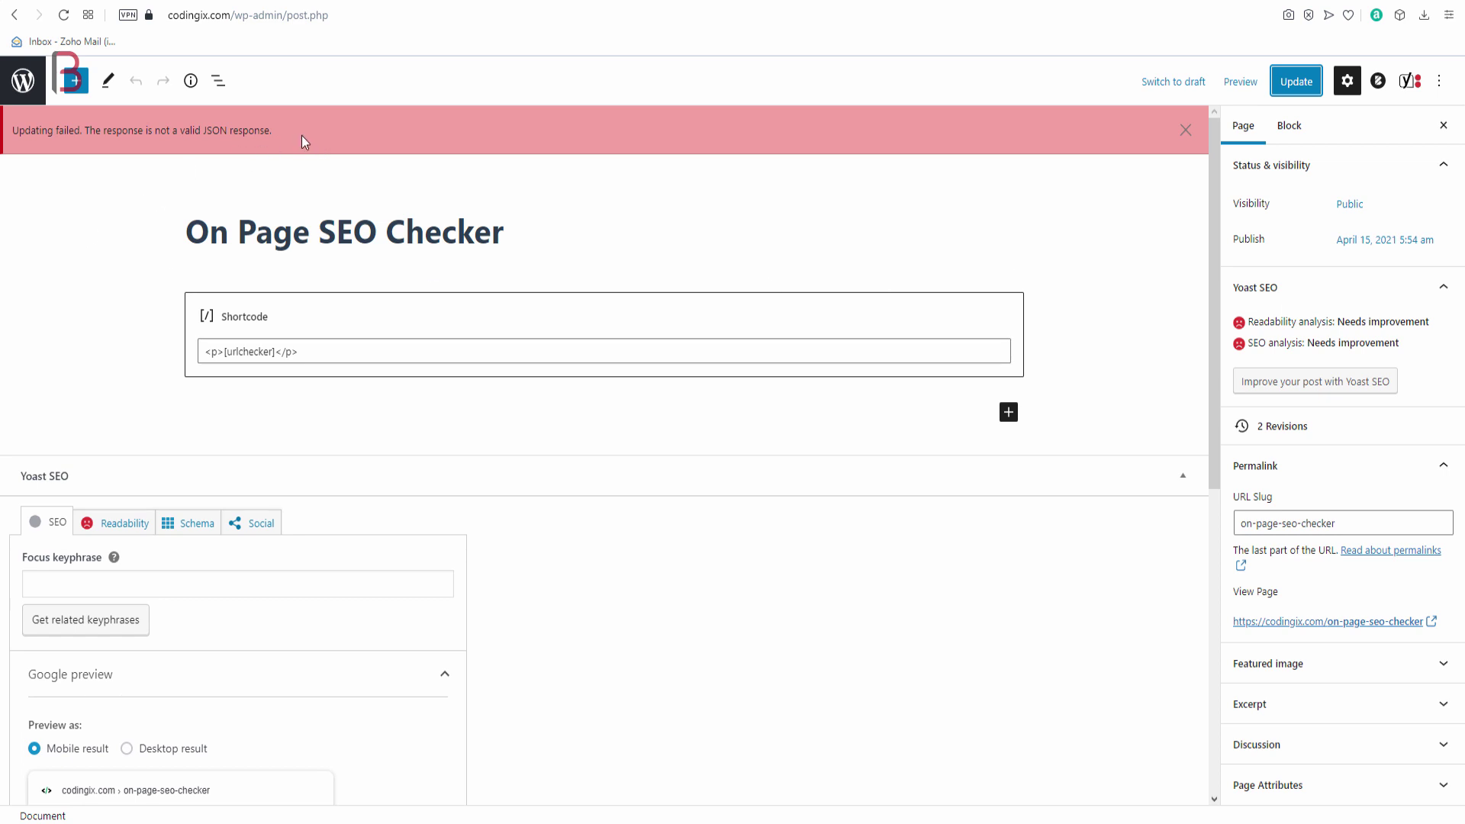
left_click_drag(273, 131, 120, 127)
left_click(326, 135)
left_click(23, 80)
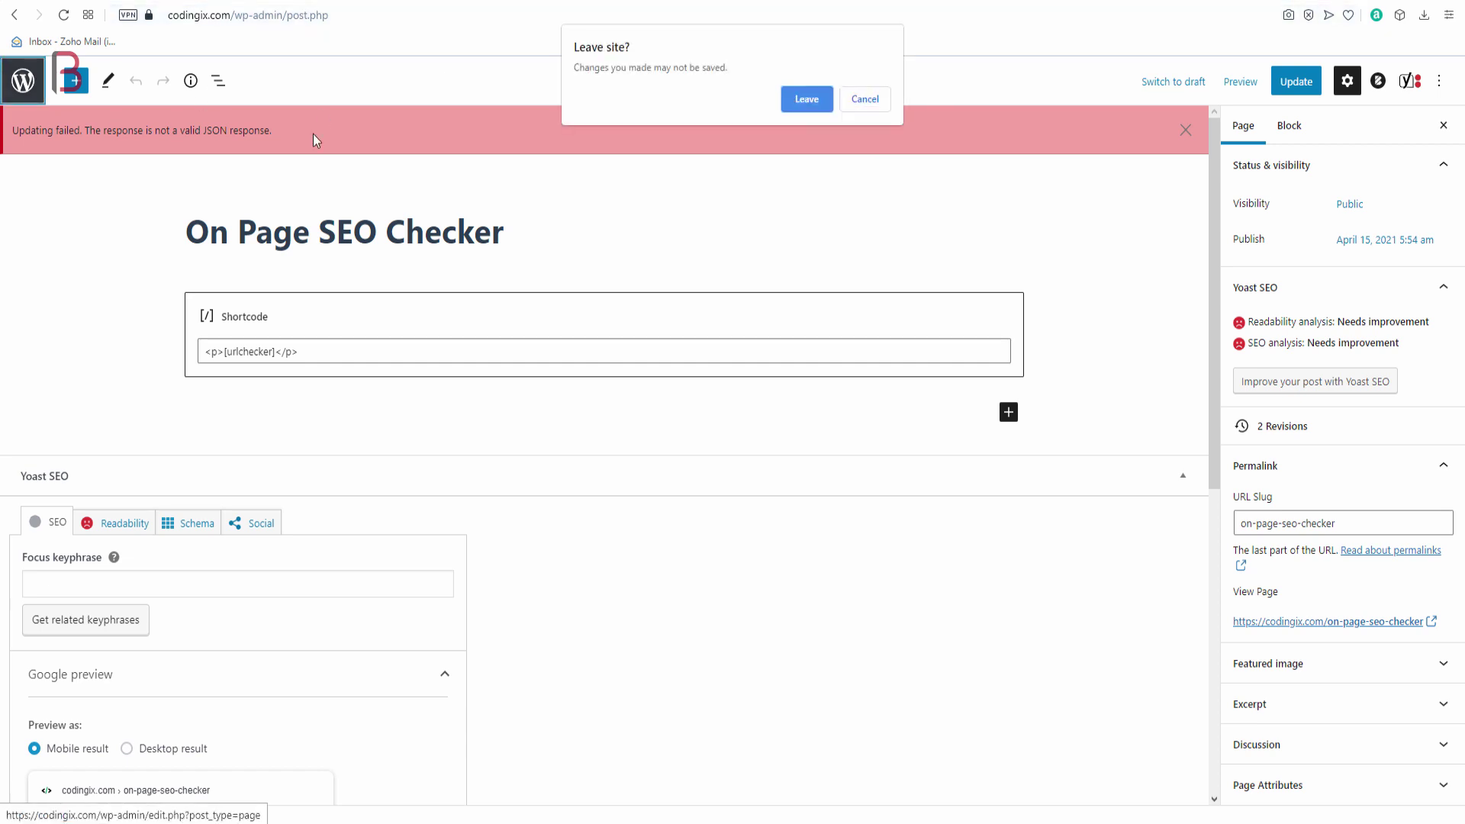
left_click(807, 100)
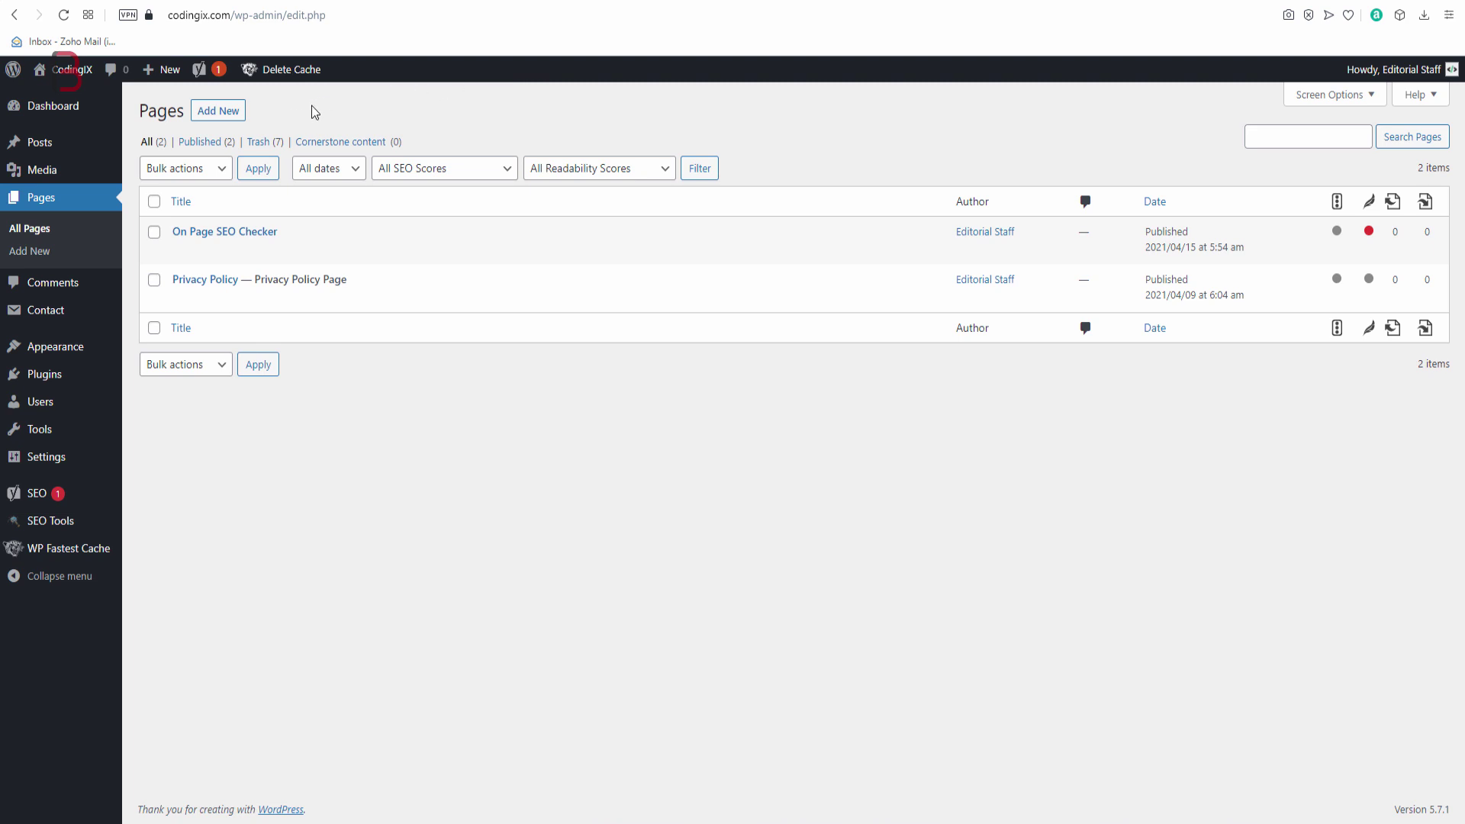
Create another new page without restoring the backup and title it "Keyword List Multiplier"
left_click(217, 112)
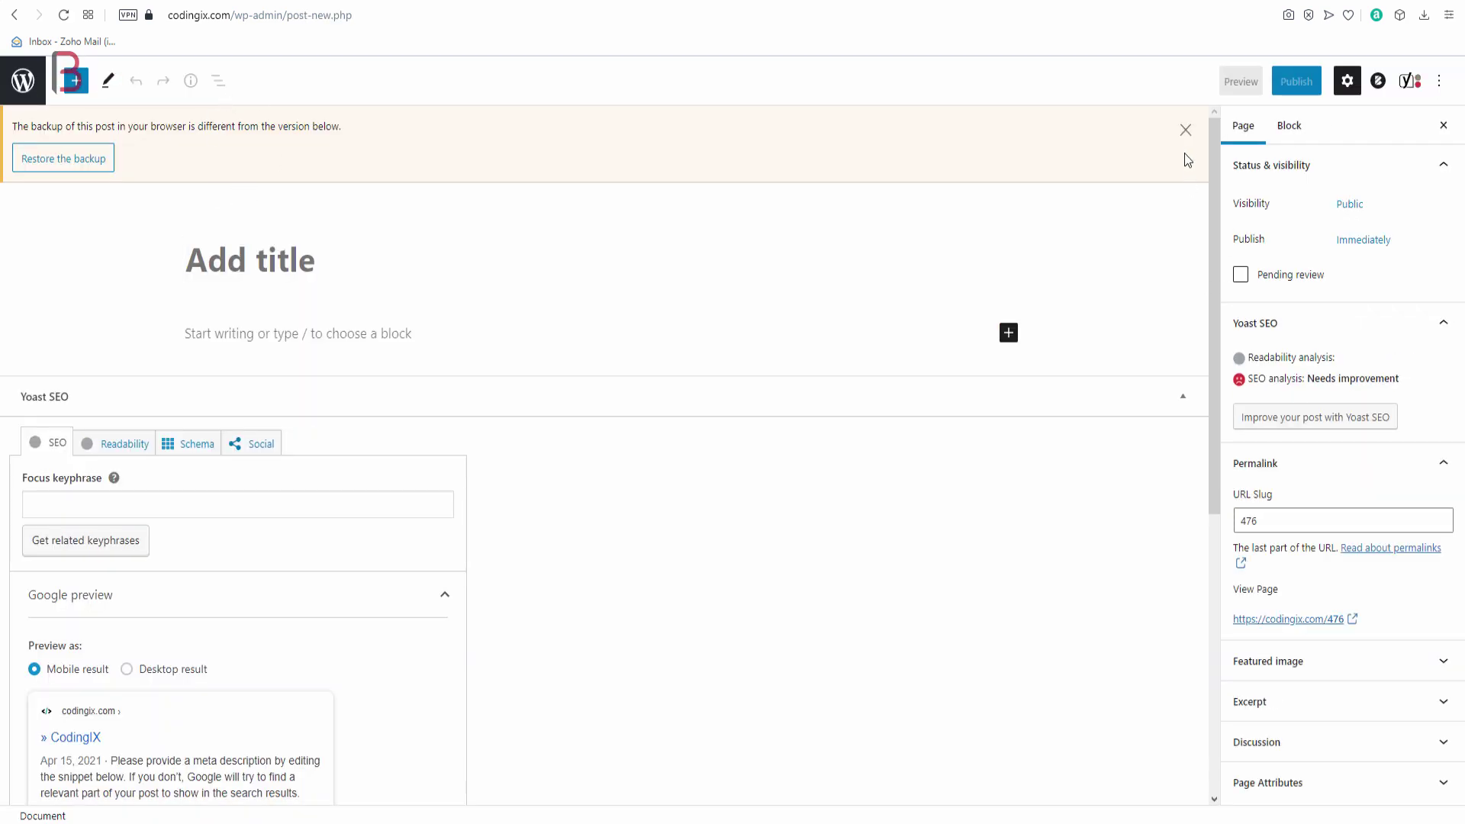
left_click(1185, 130)
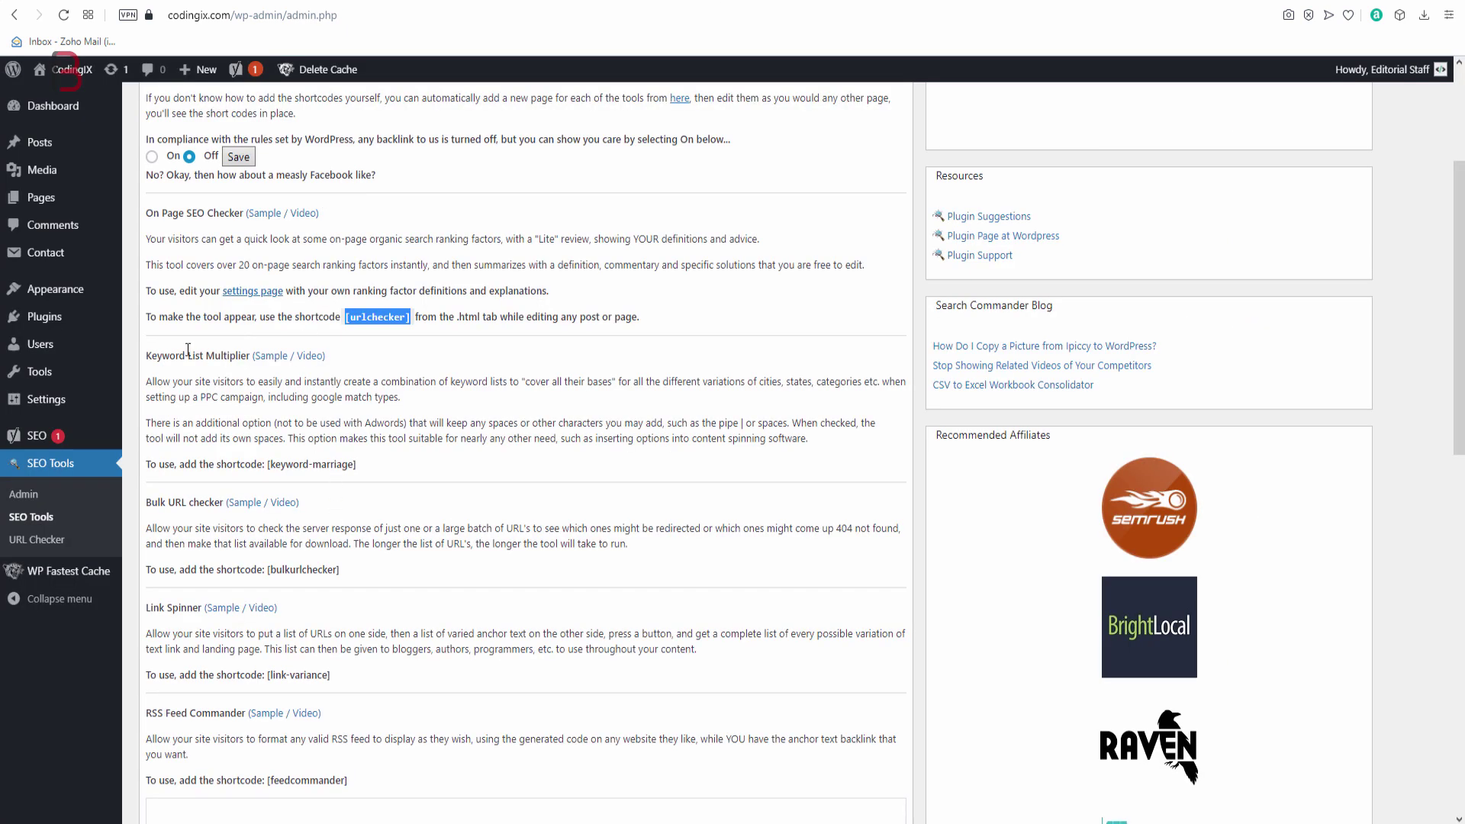
scroll(187, 349, "down", 1)
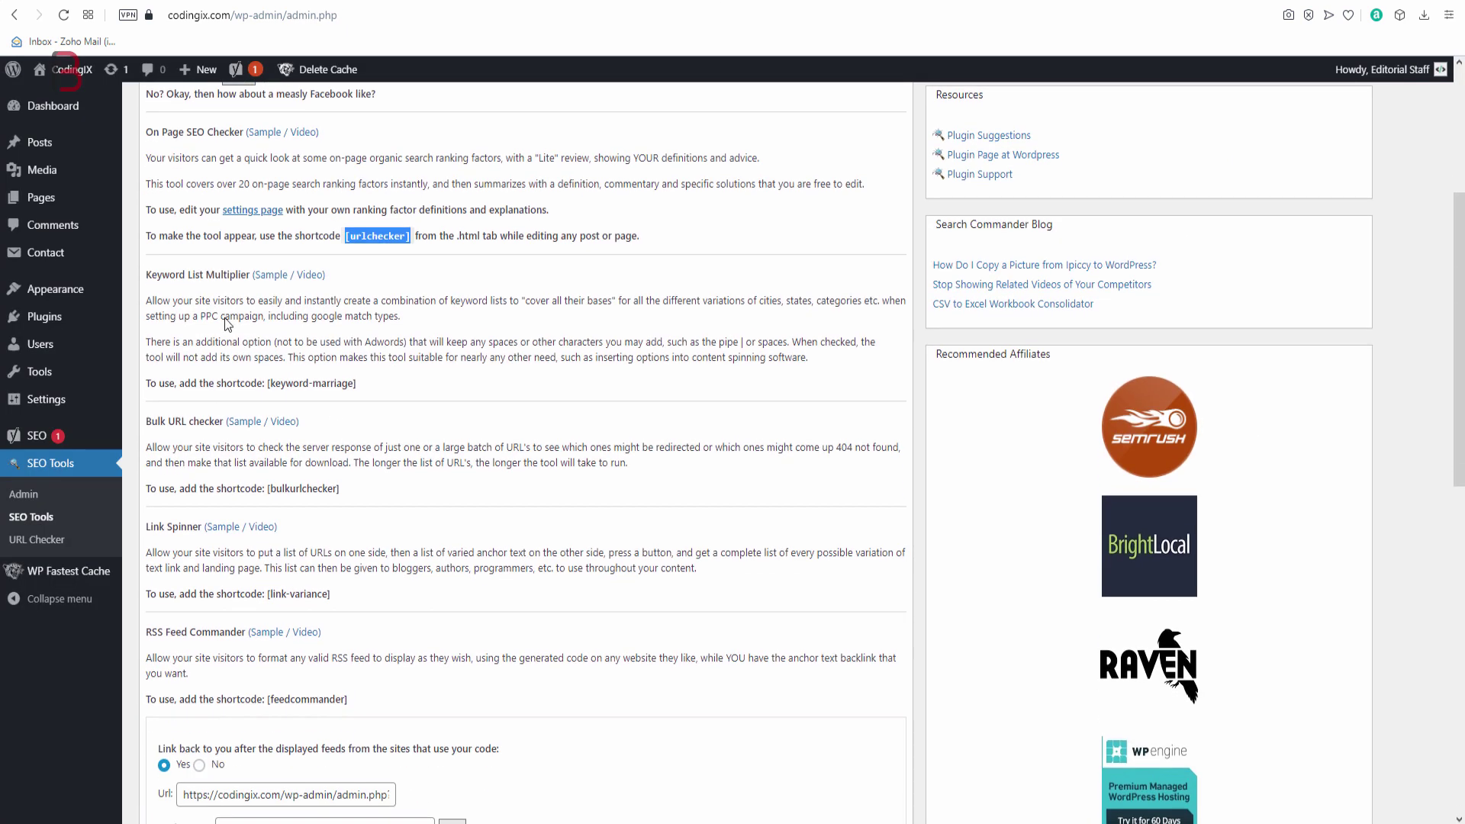
left_click(235, 293)
left_click_drag(245, 273, 146, 276)
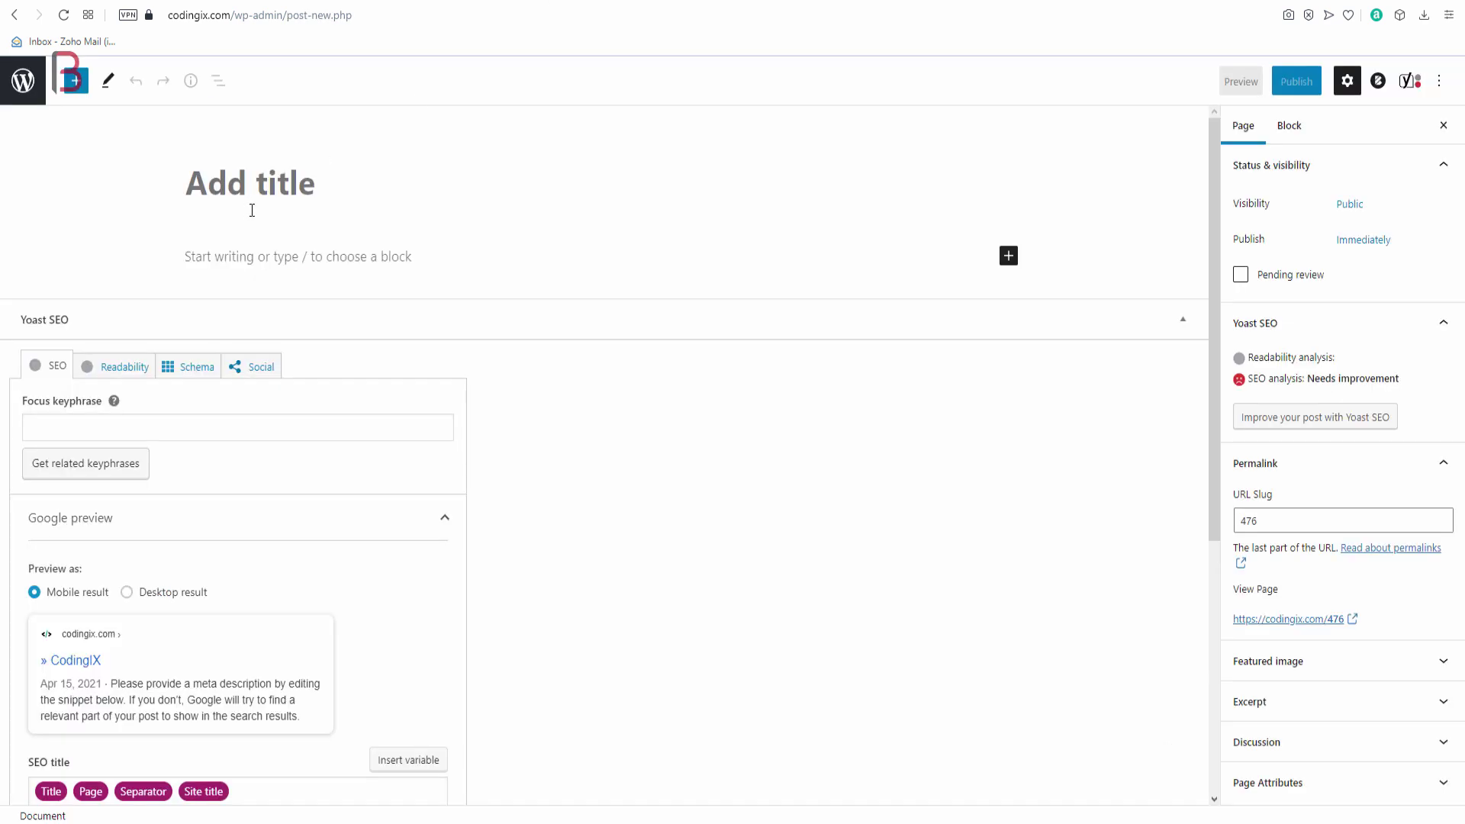
type("Keyword List Multiplier")
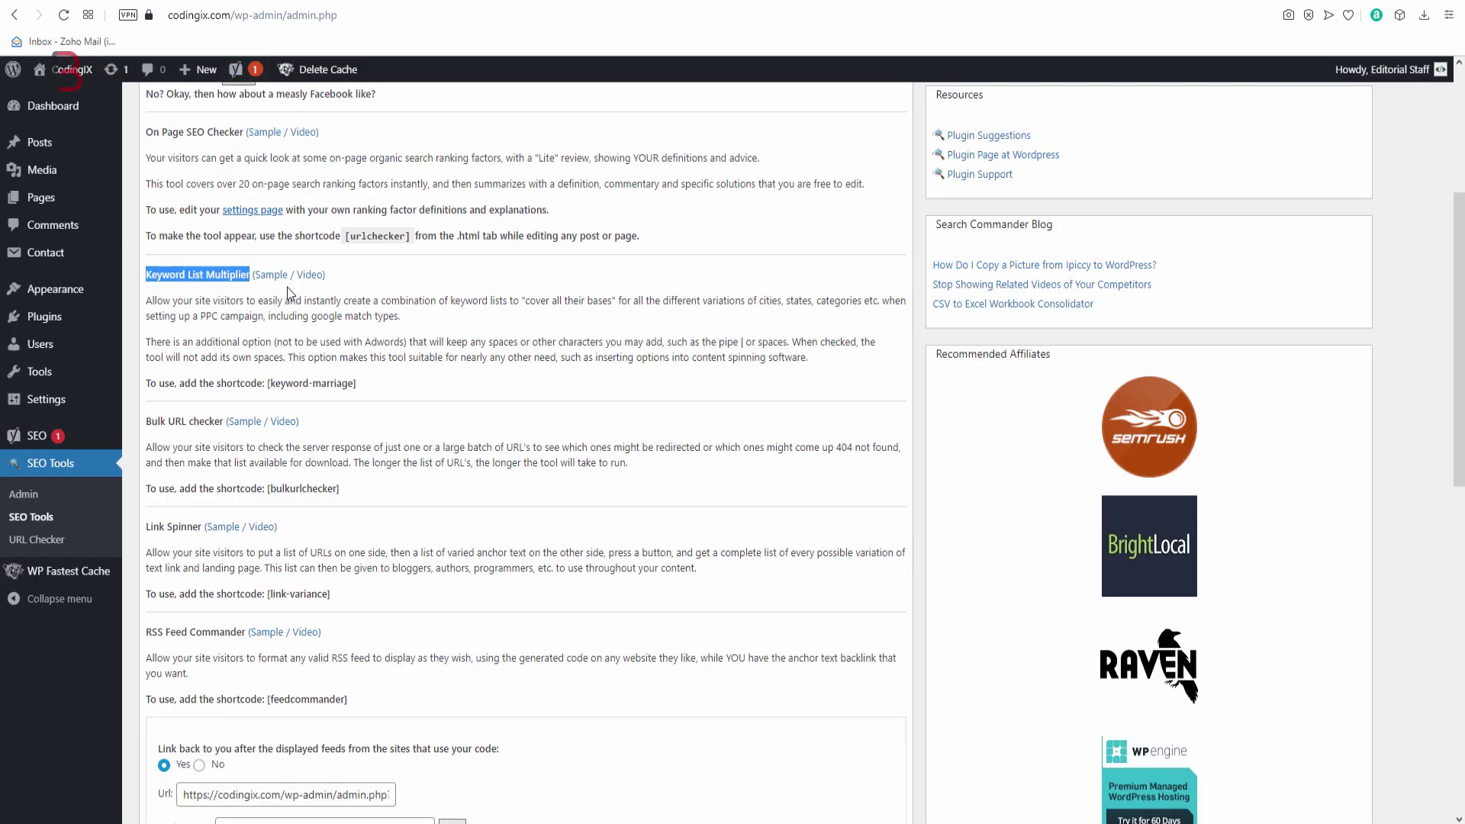
Add a Shortcode block to the Keyword List Multiplier page containing the tool's shortcode [keyword-marriage], copied from the SEO Tools list
left_click_drag(359, 385, 268, 382)
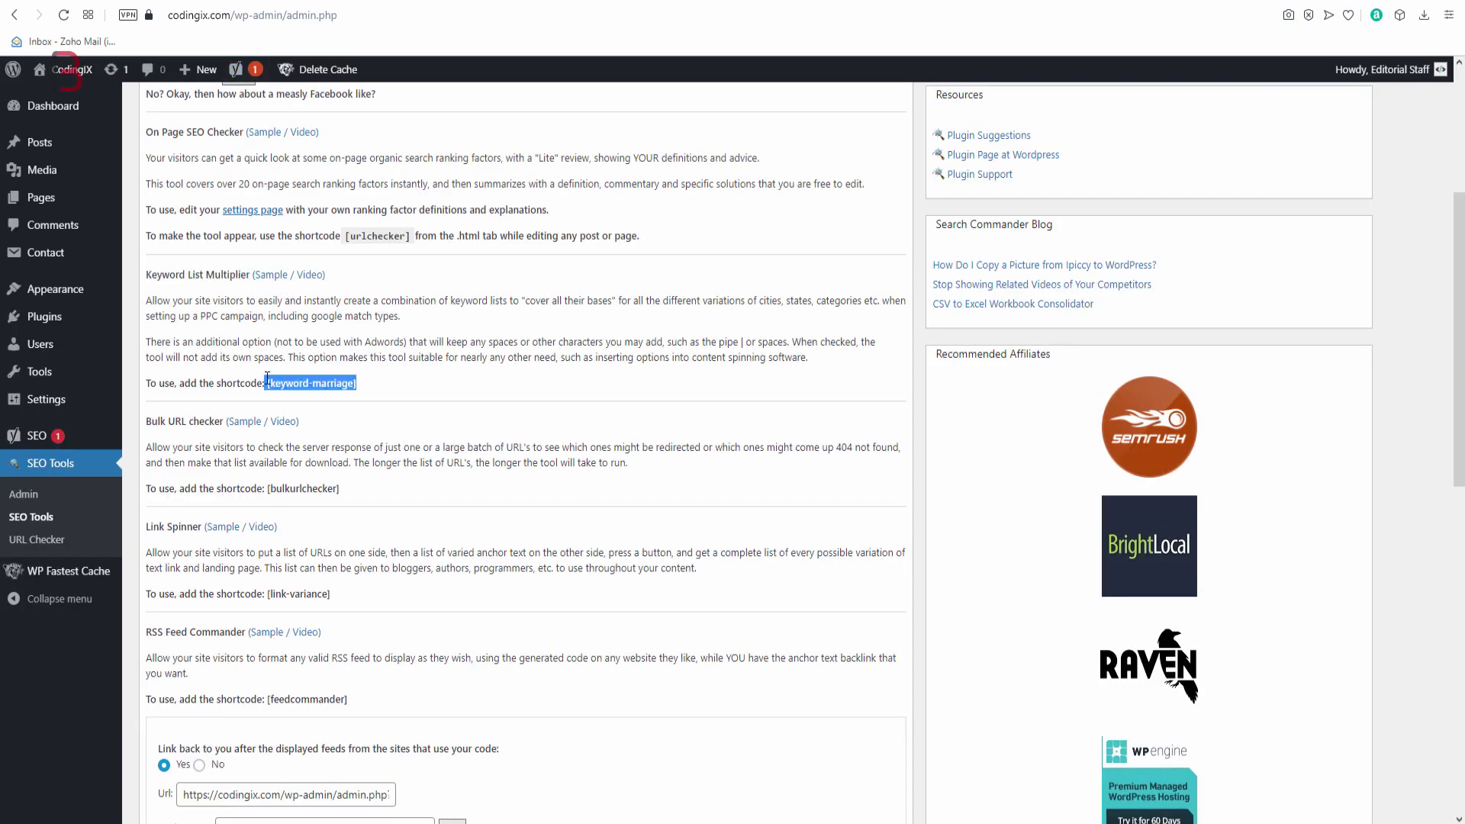
left_click(339, 386)
left_click_drag(362, 391, 267, 383)
key("ctrl+c")
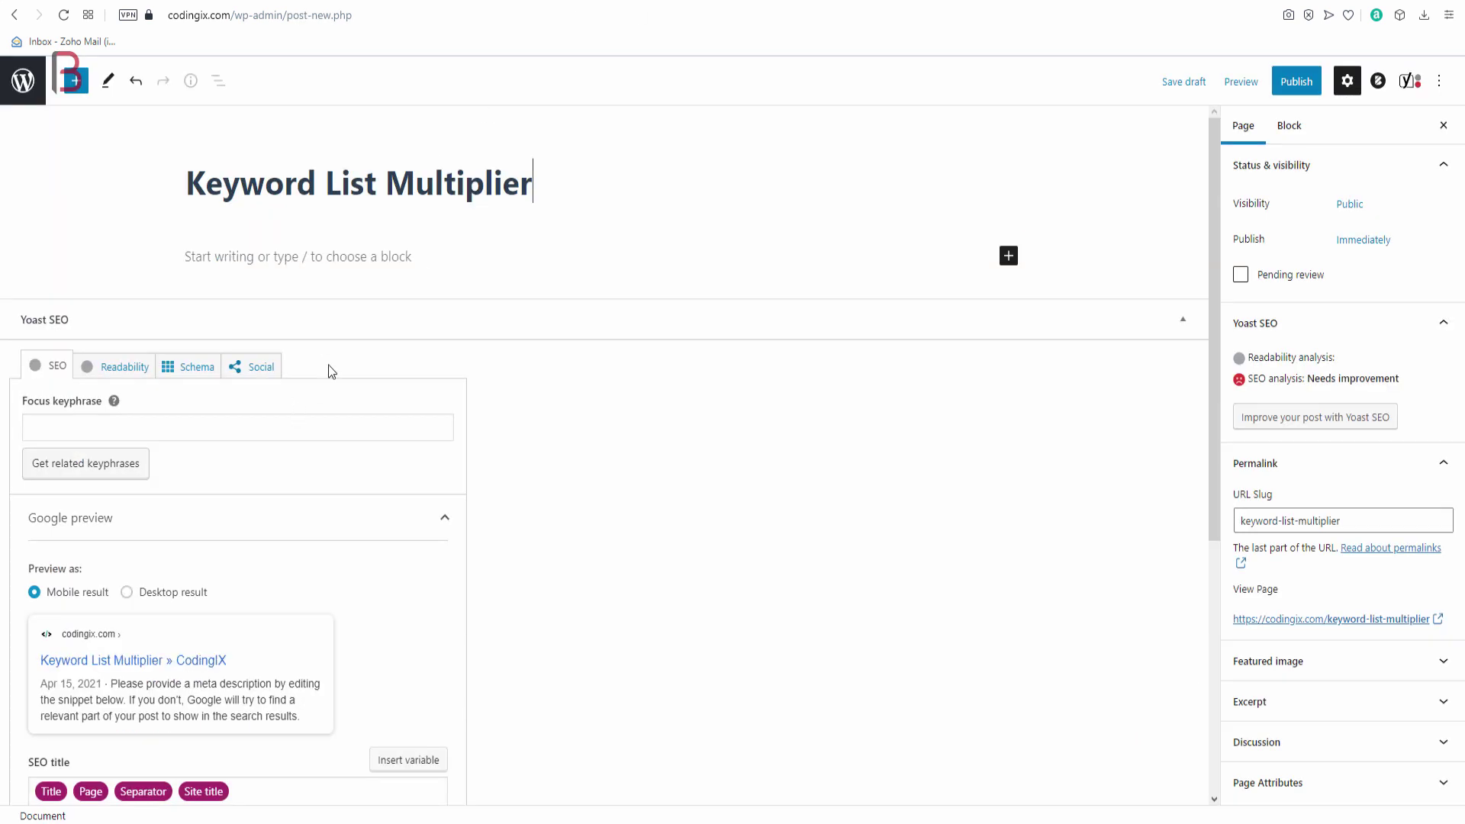
left_click(1007, 256)
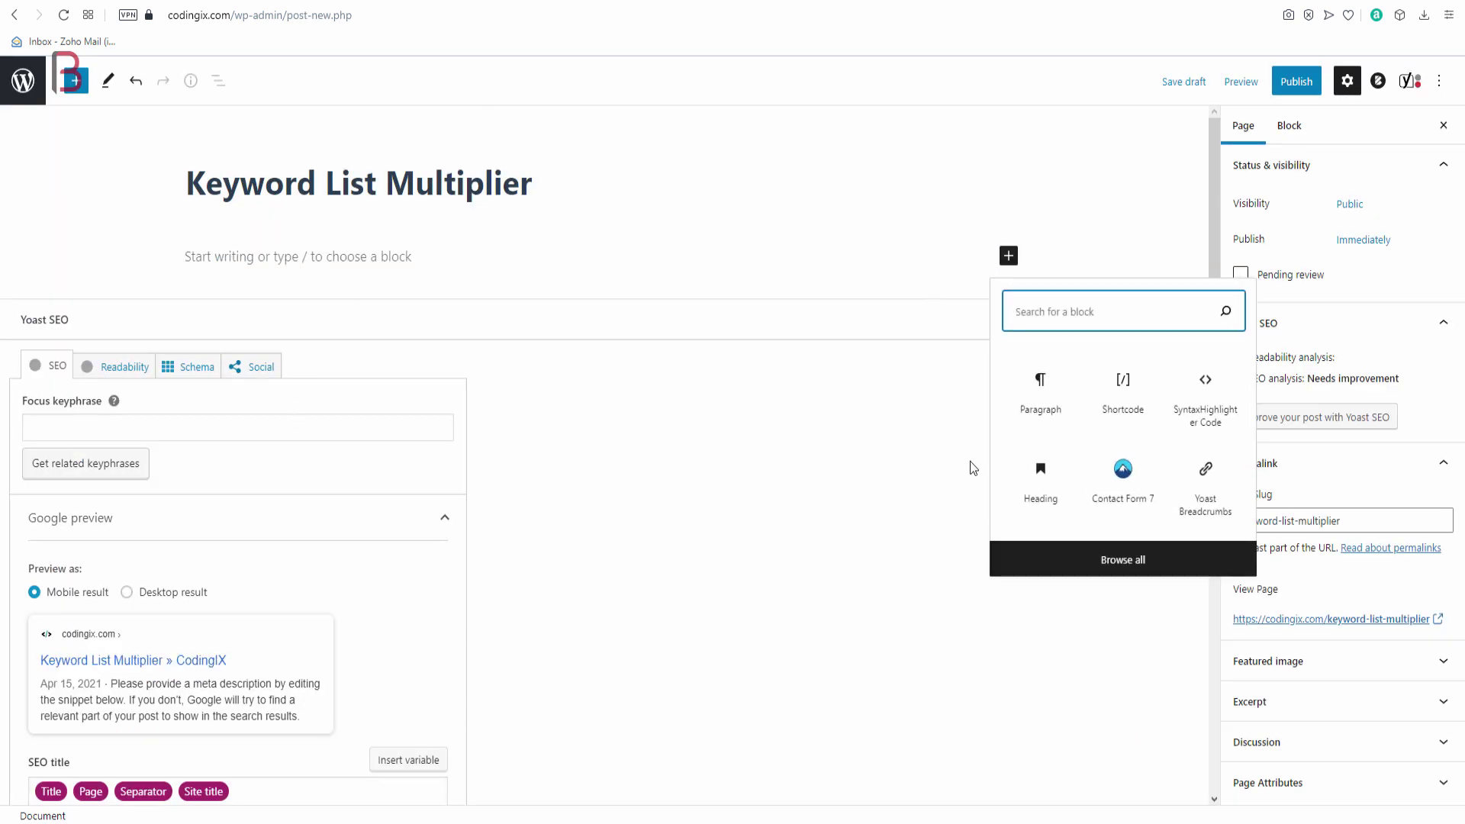
left_click(1130, 399)
key("ctrl+v")
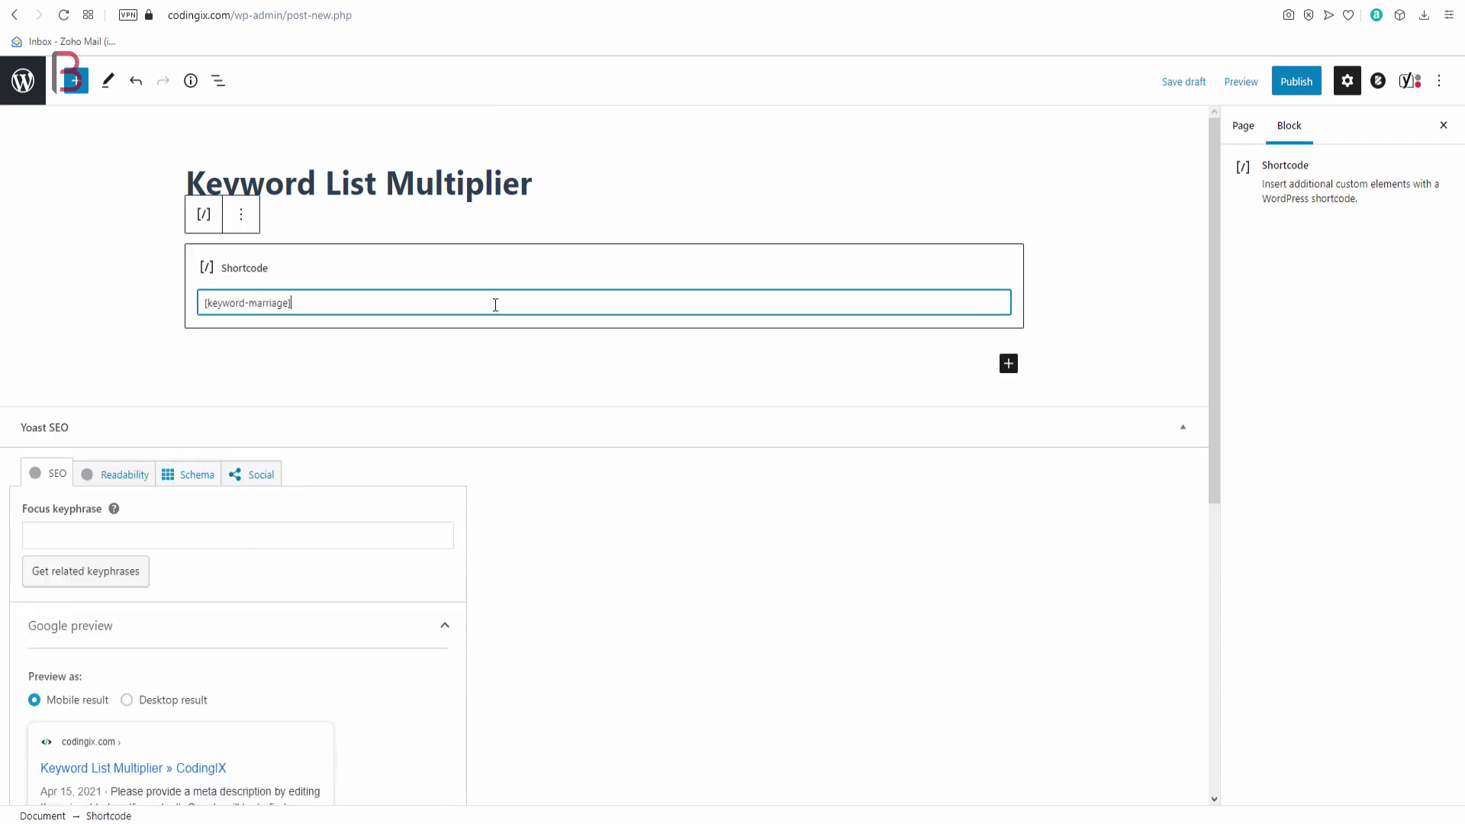
Publish the Keyword List Multiplier page and leave the editor for the list of pages
left_click(1299, 81)
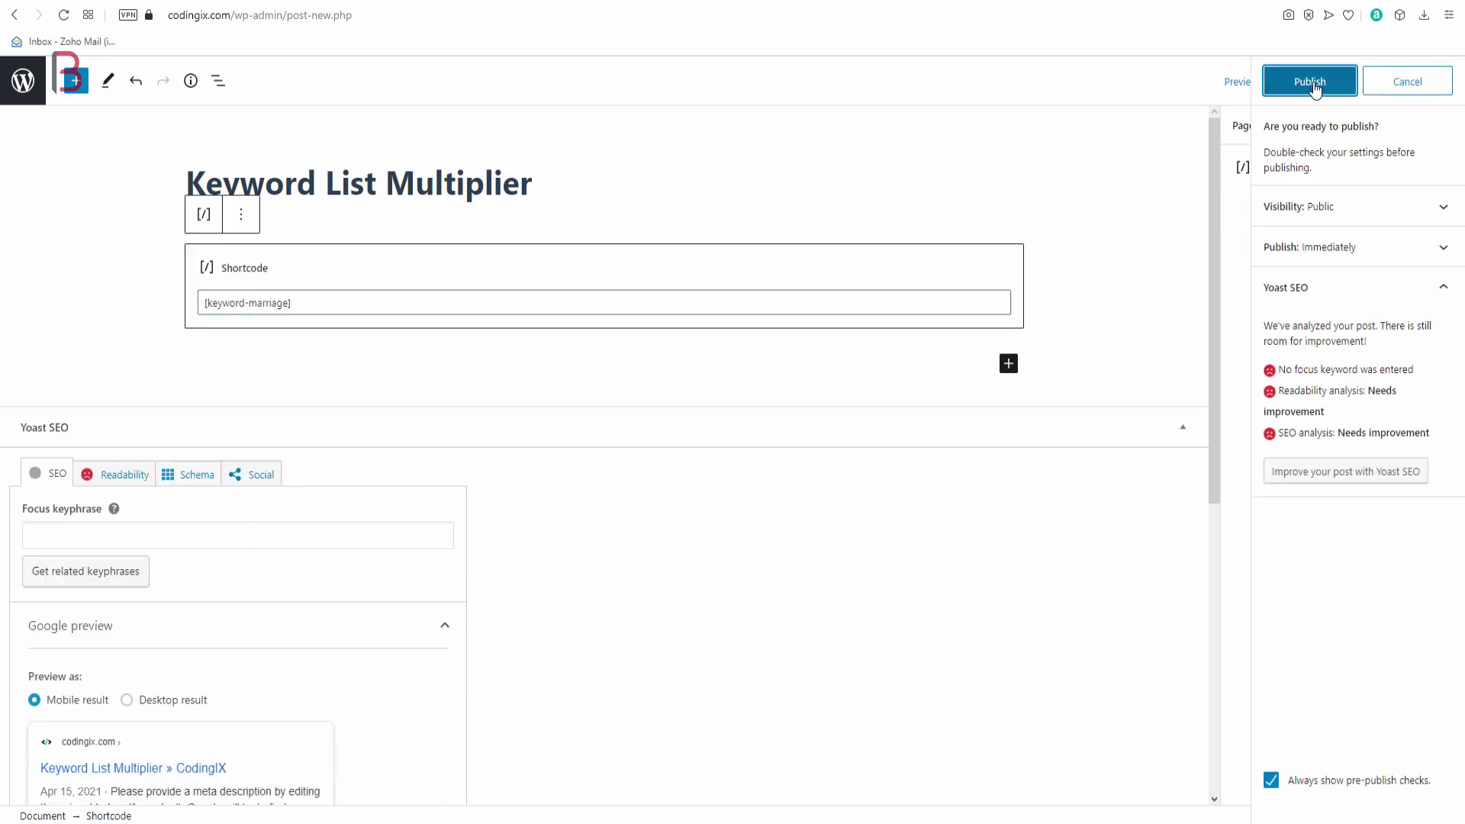
left_click(1303, 82)
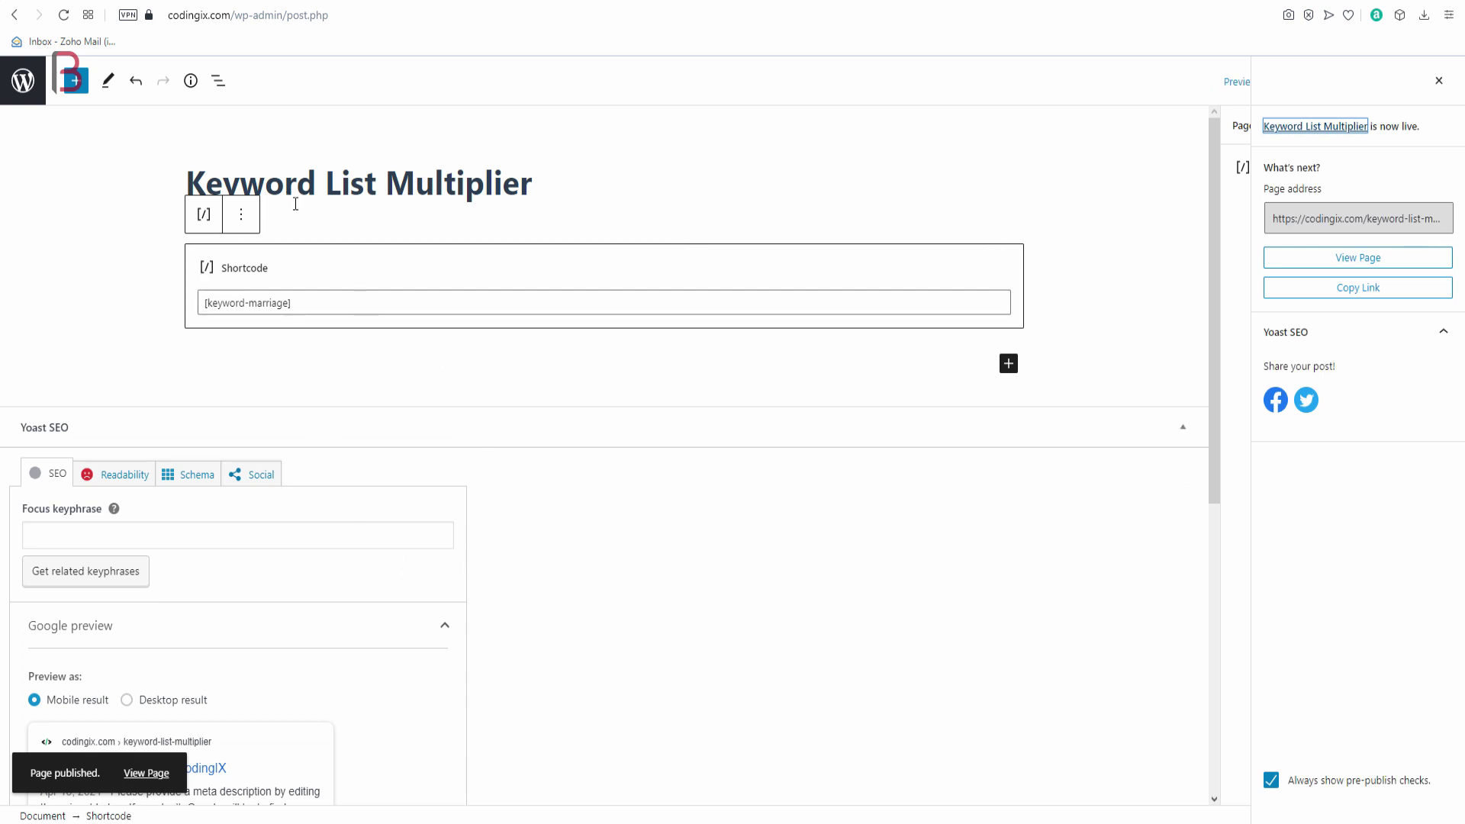
left_click(23, 79)
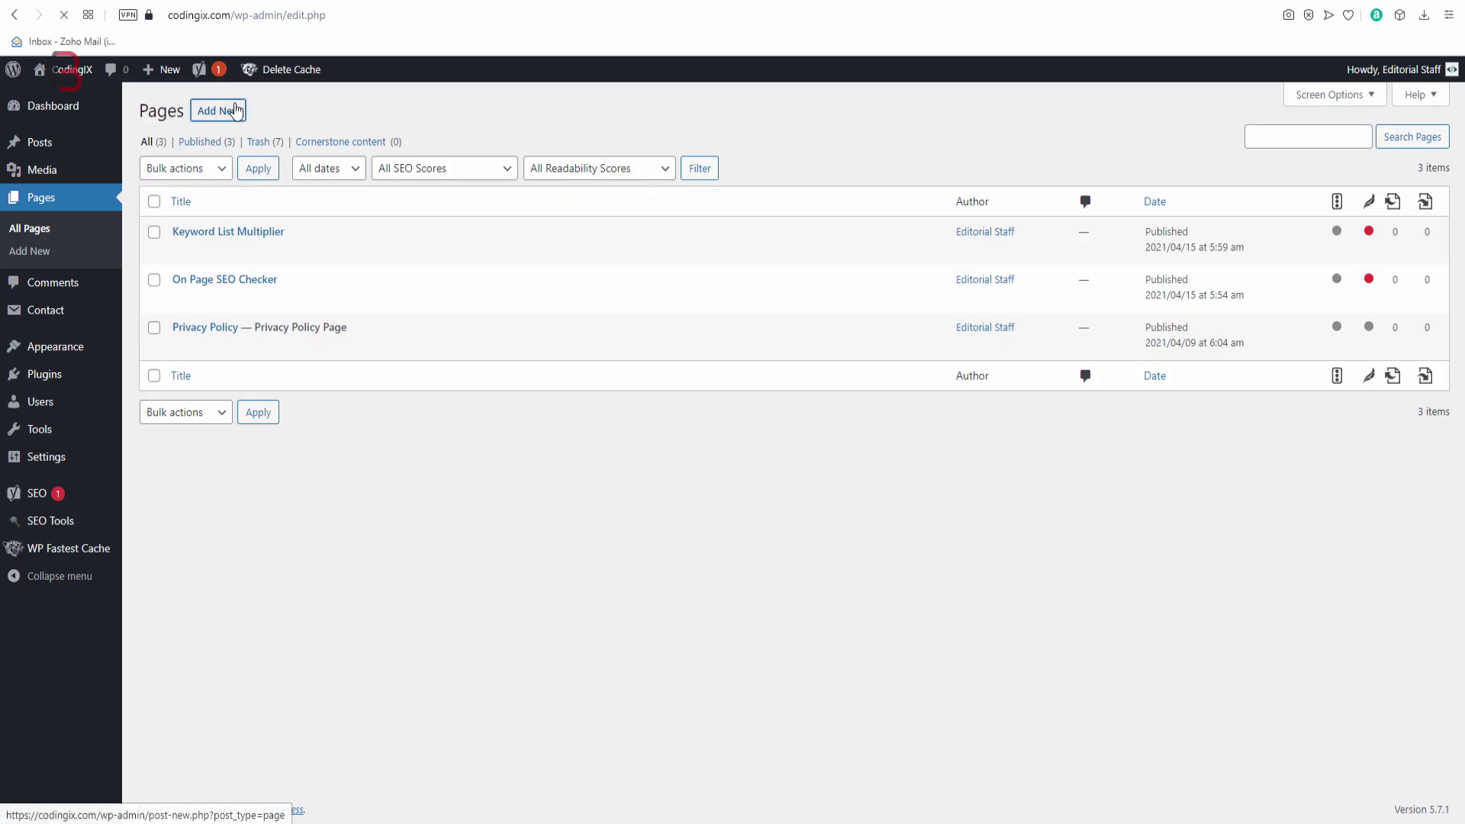
Create a new page and title it "Bulk URL checker", using the tool's name from the SEO Tools list
left_click(238, 110)
scroll(164, 213, "down", 2)
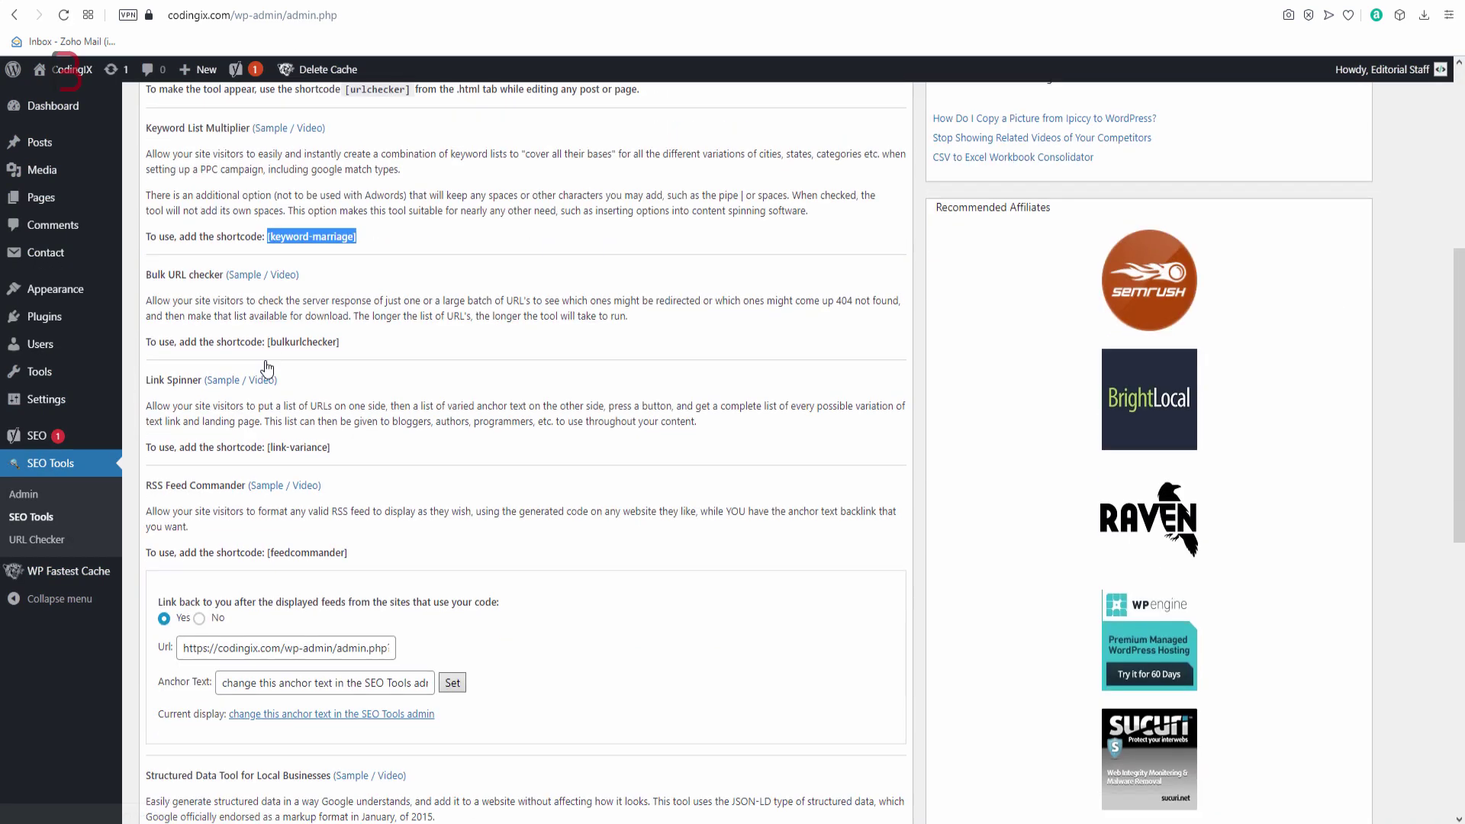
left_click_drag(149, 258, 225, 260)
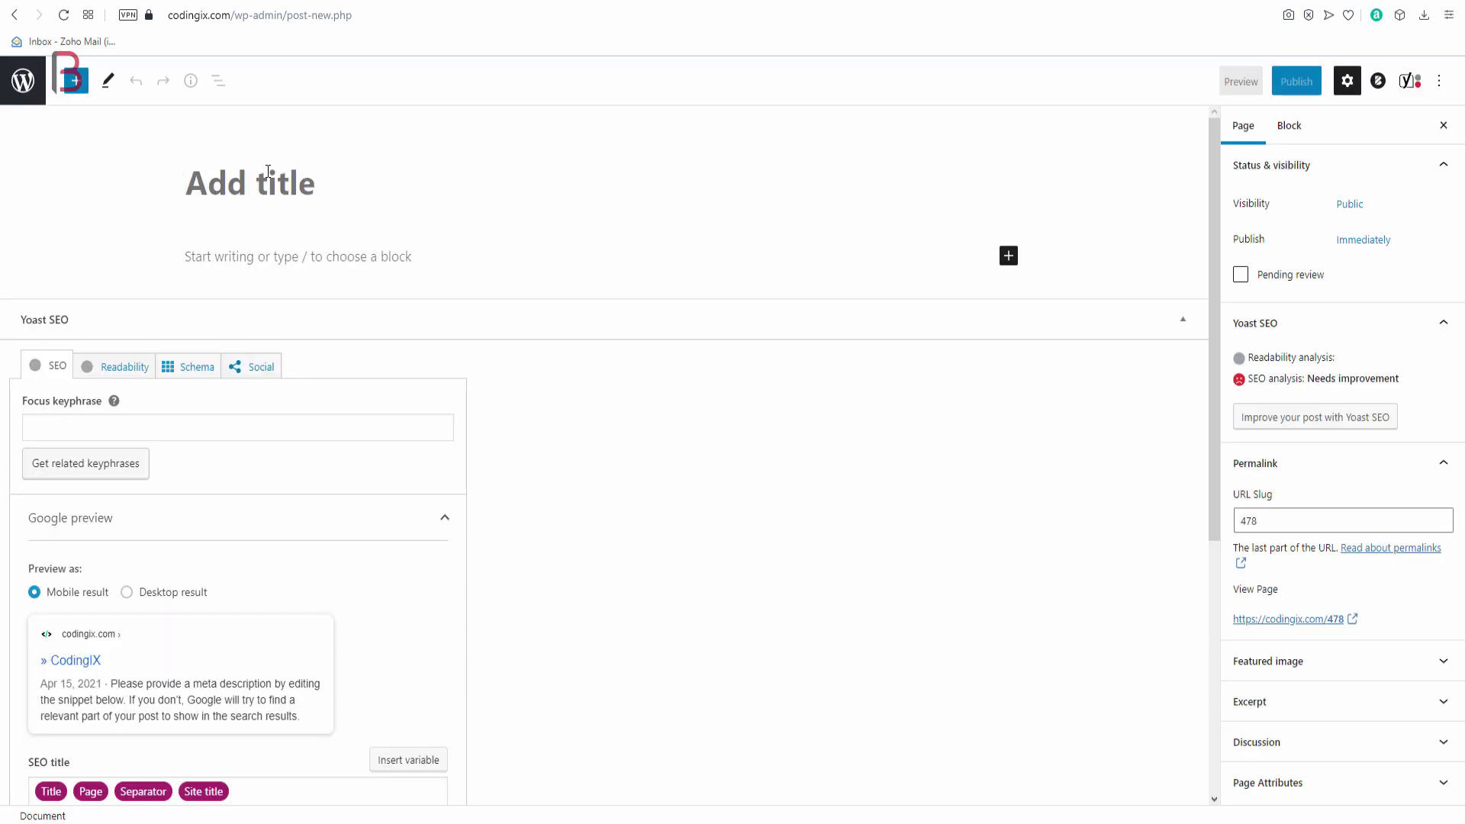
type("Bulk URL checker")
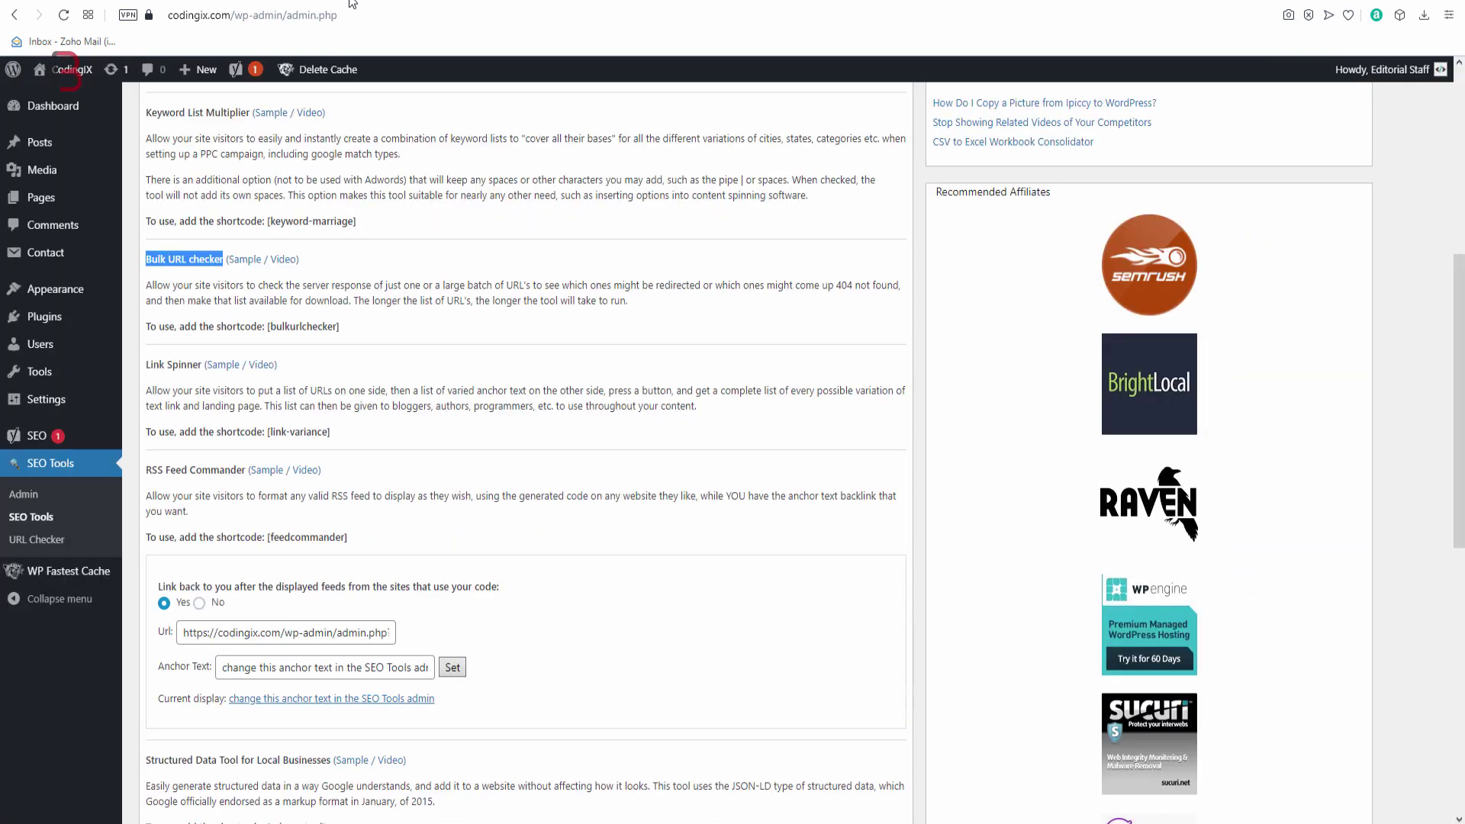
Add a Shortcode block with [bulkurlchecker] to the Bulk URL checker page and publish the page
left_click_drag(339, 327, 270, 327)
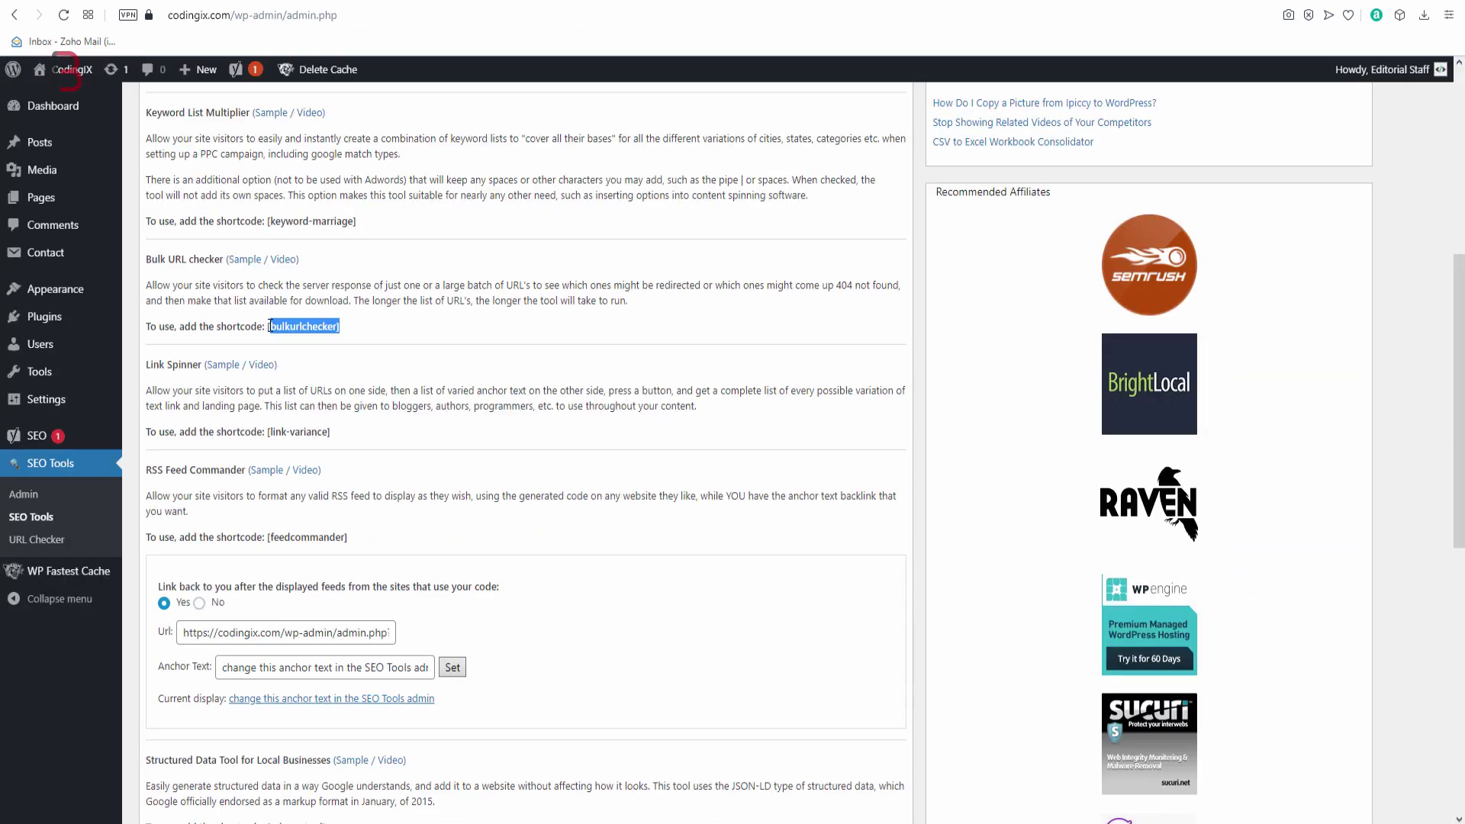
left_click(417, 2)
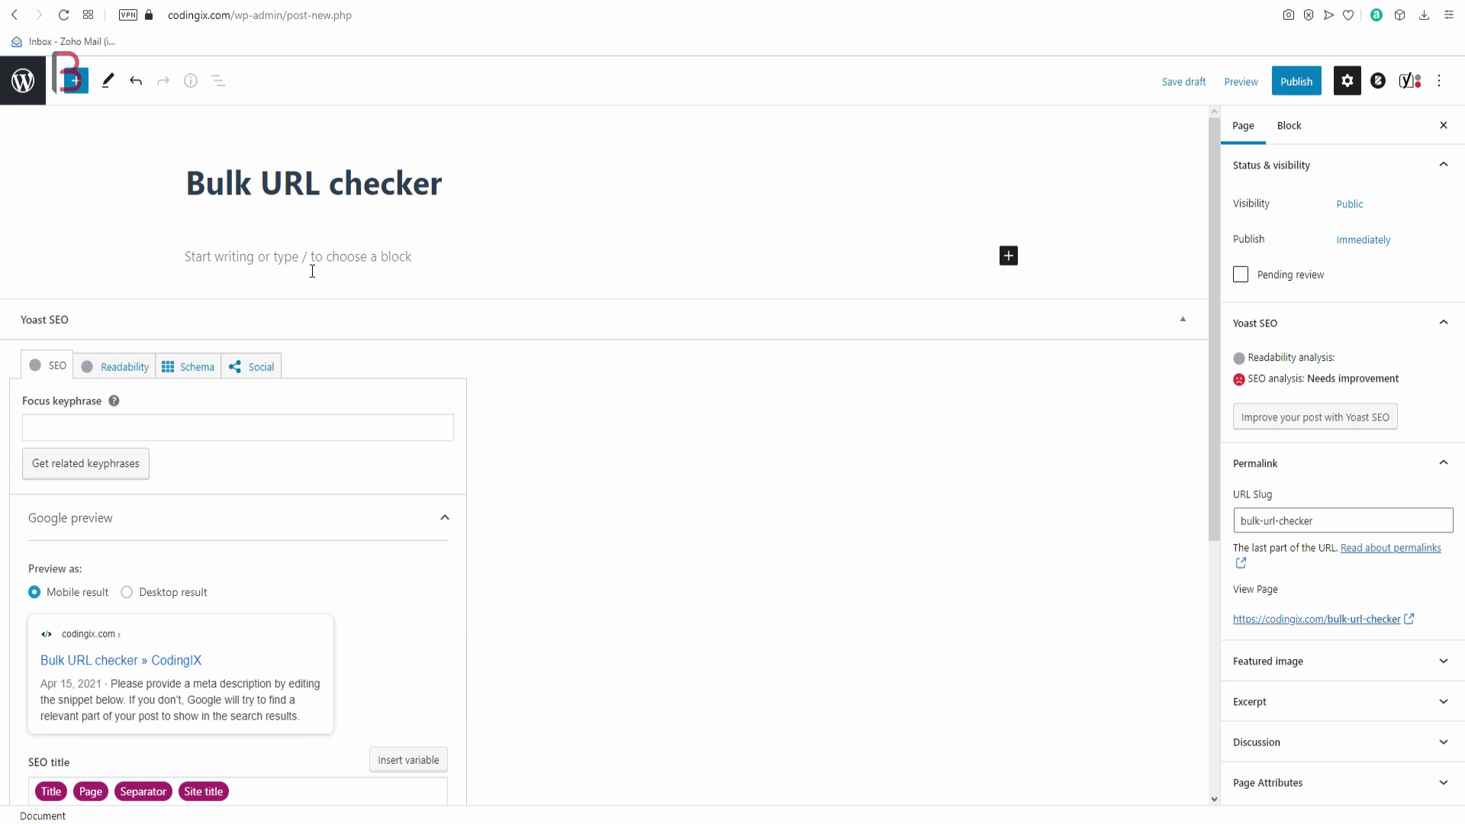
left_click(311, 268)
left_click(1008, 252)
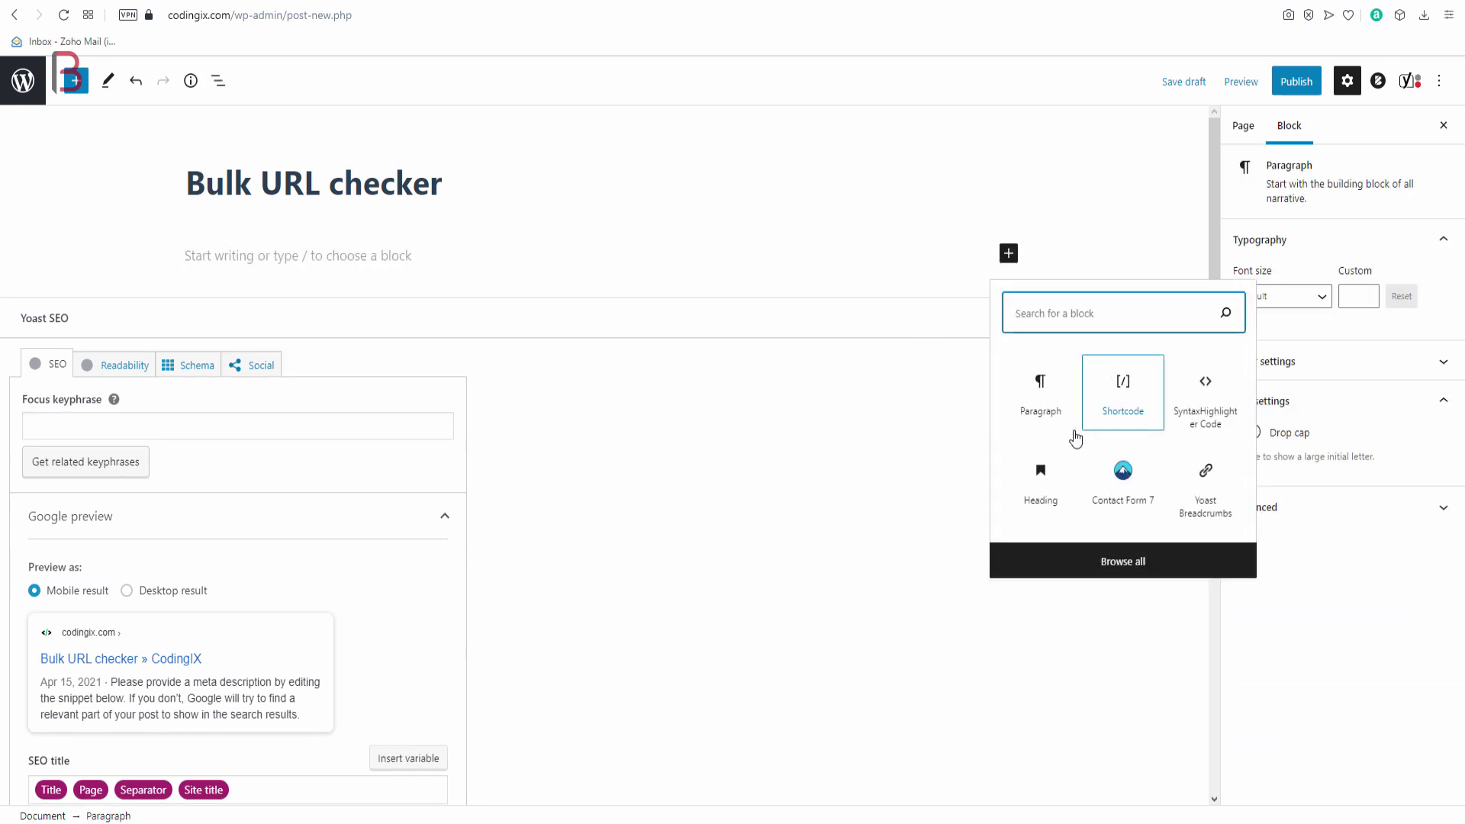
left_click(1114, 412)
type("[bulkurlchecker]")
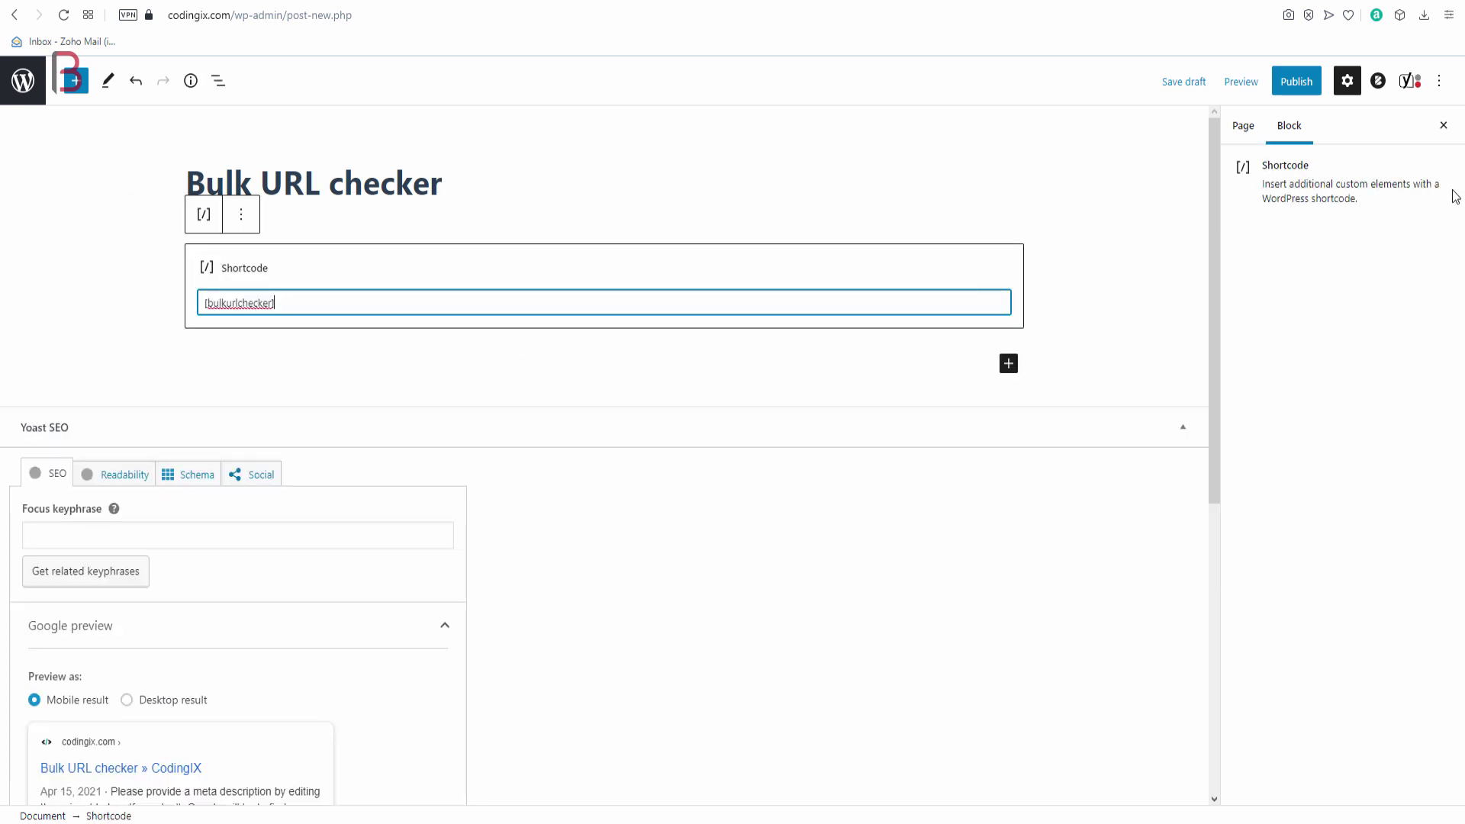
left_click(1300, 82)
left_click(1312, 81)
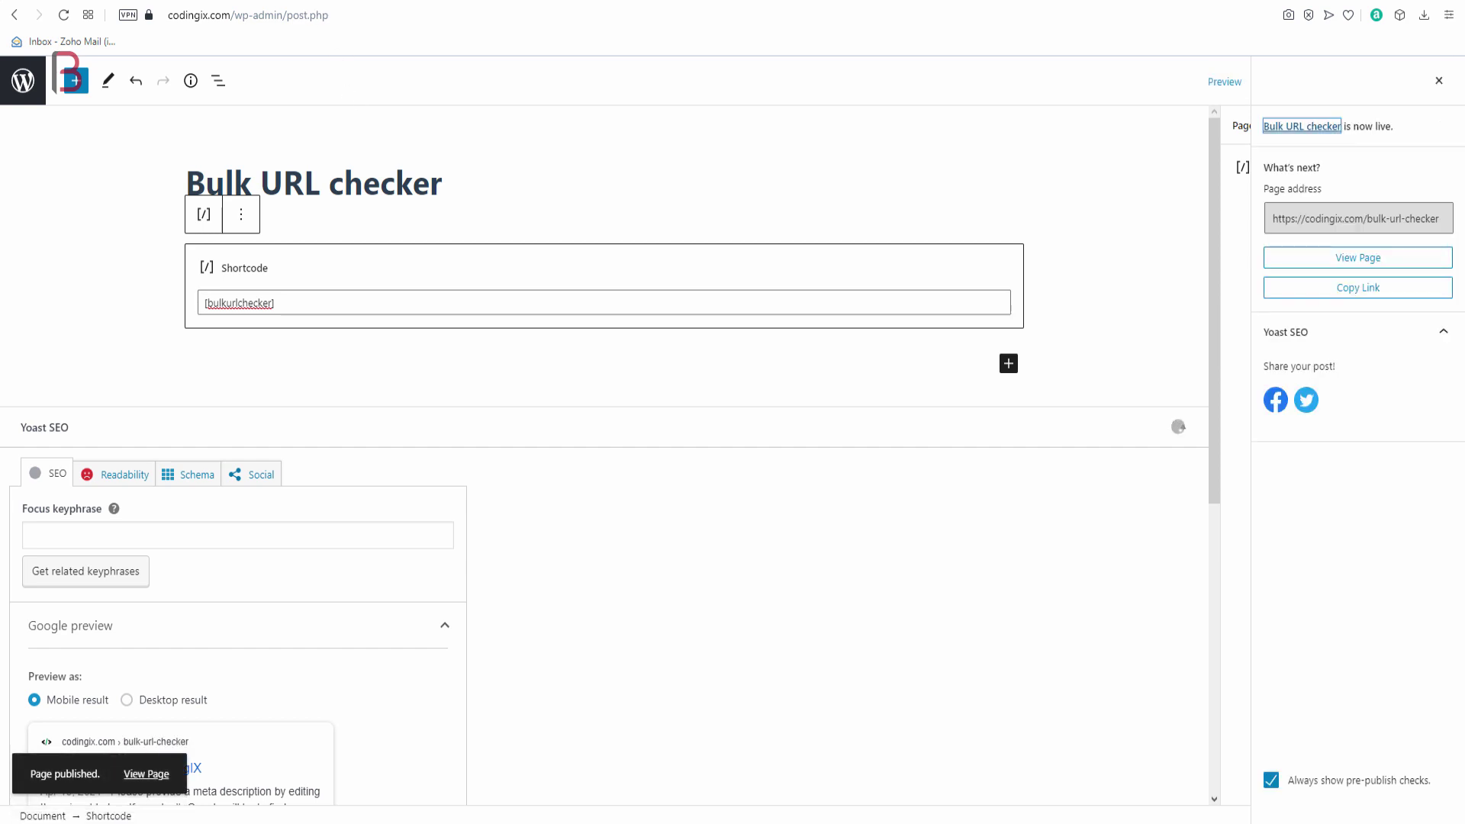
Return to the SEO Tools list and select the Link Spinner tool's name for copying
left_click(416, 1)
scroll(207, 259, "down", 2)
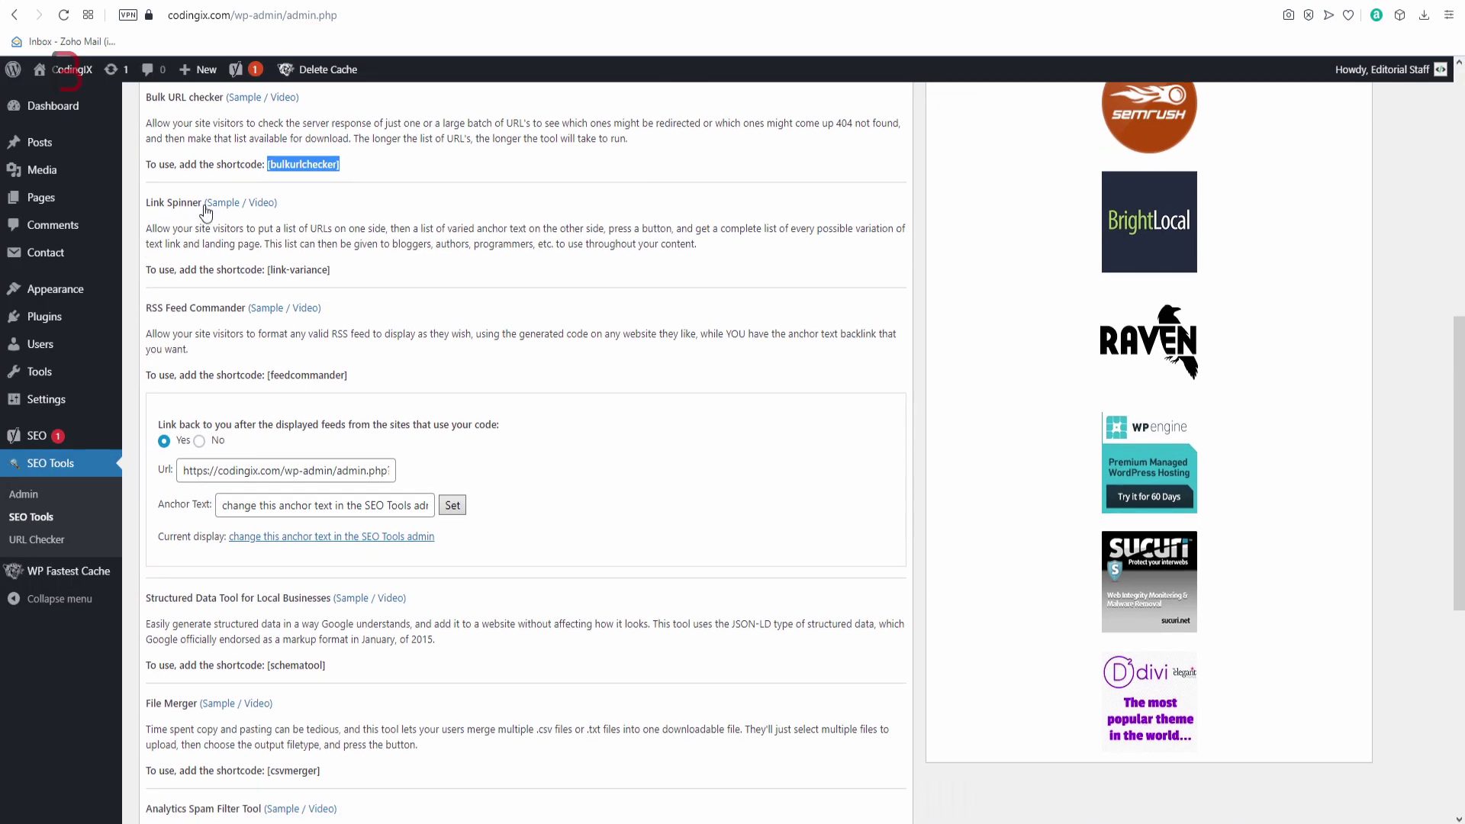
left_click_drag(202, 203, 145, 203)
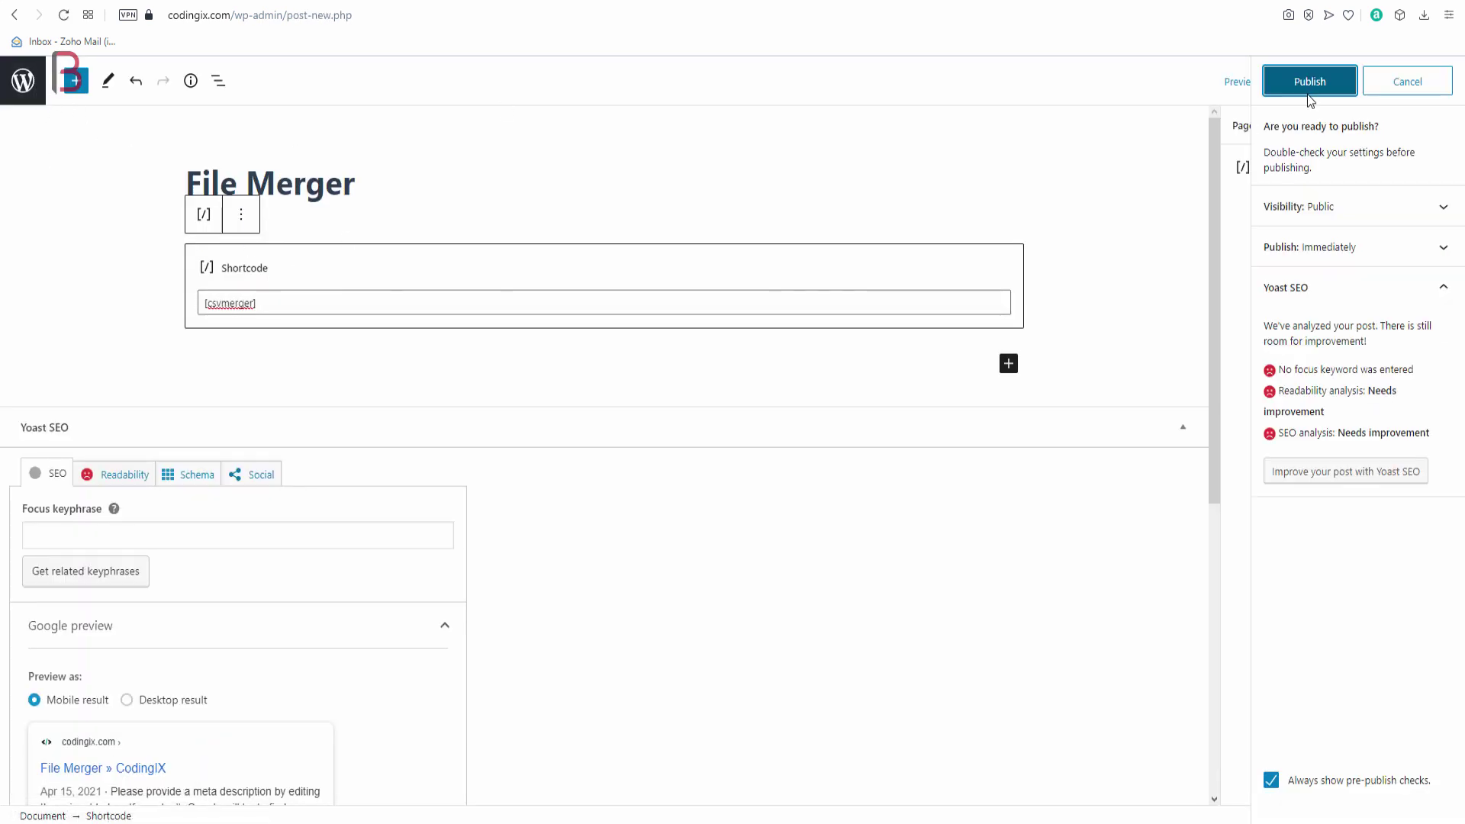
Publish the File Merger page and leave the editor for the list of pages, discarding any unsaved changes
left_click(1307, 93)
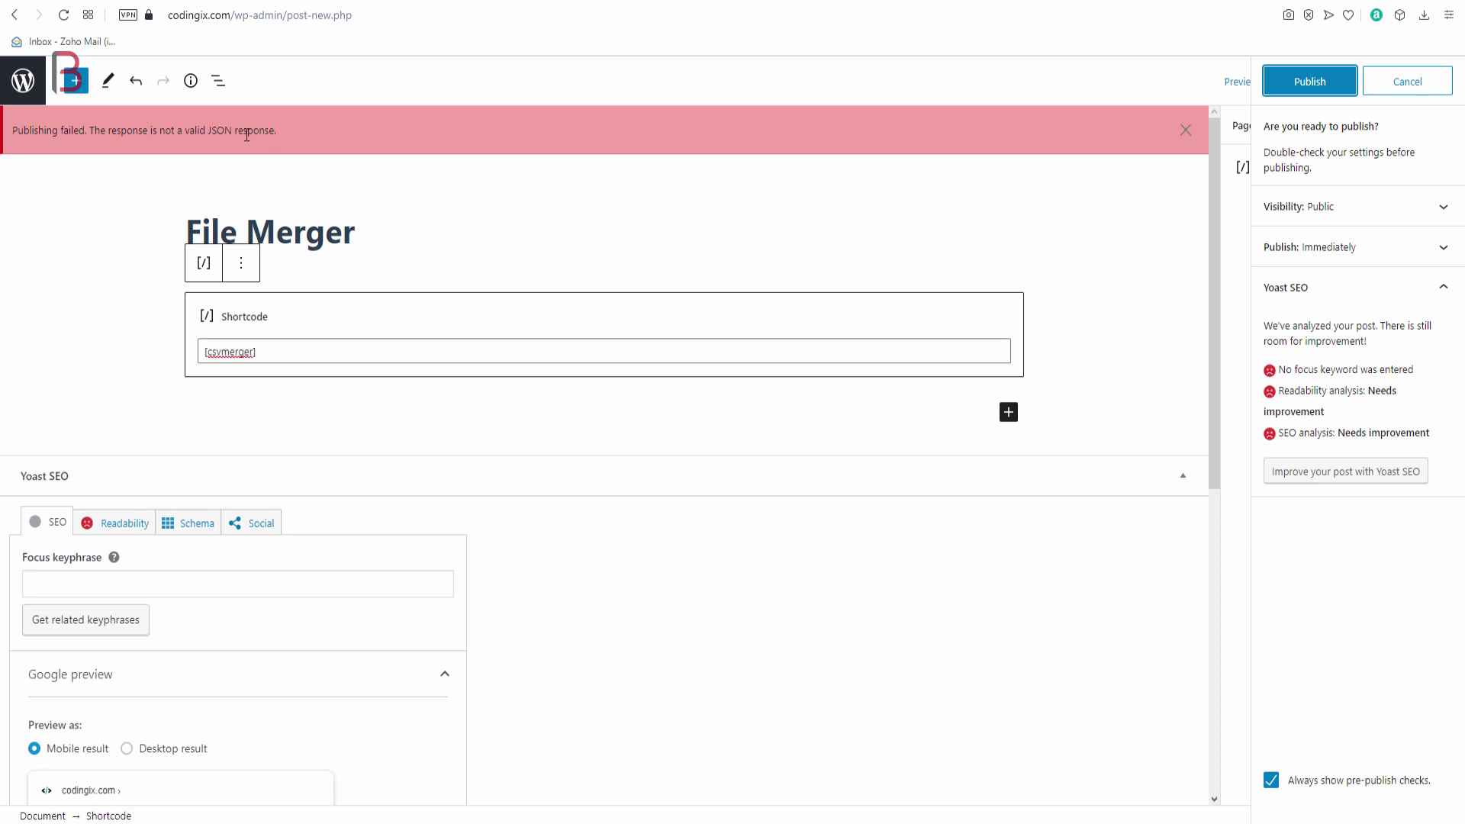
left_click(23, 76)
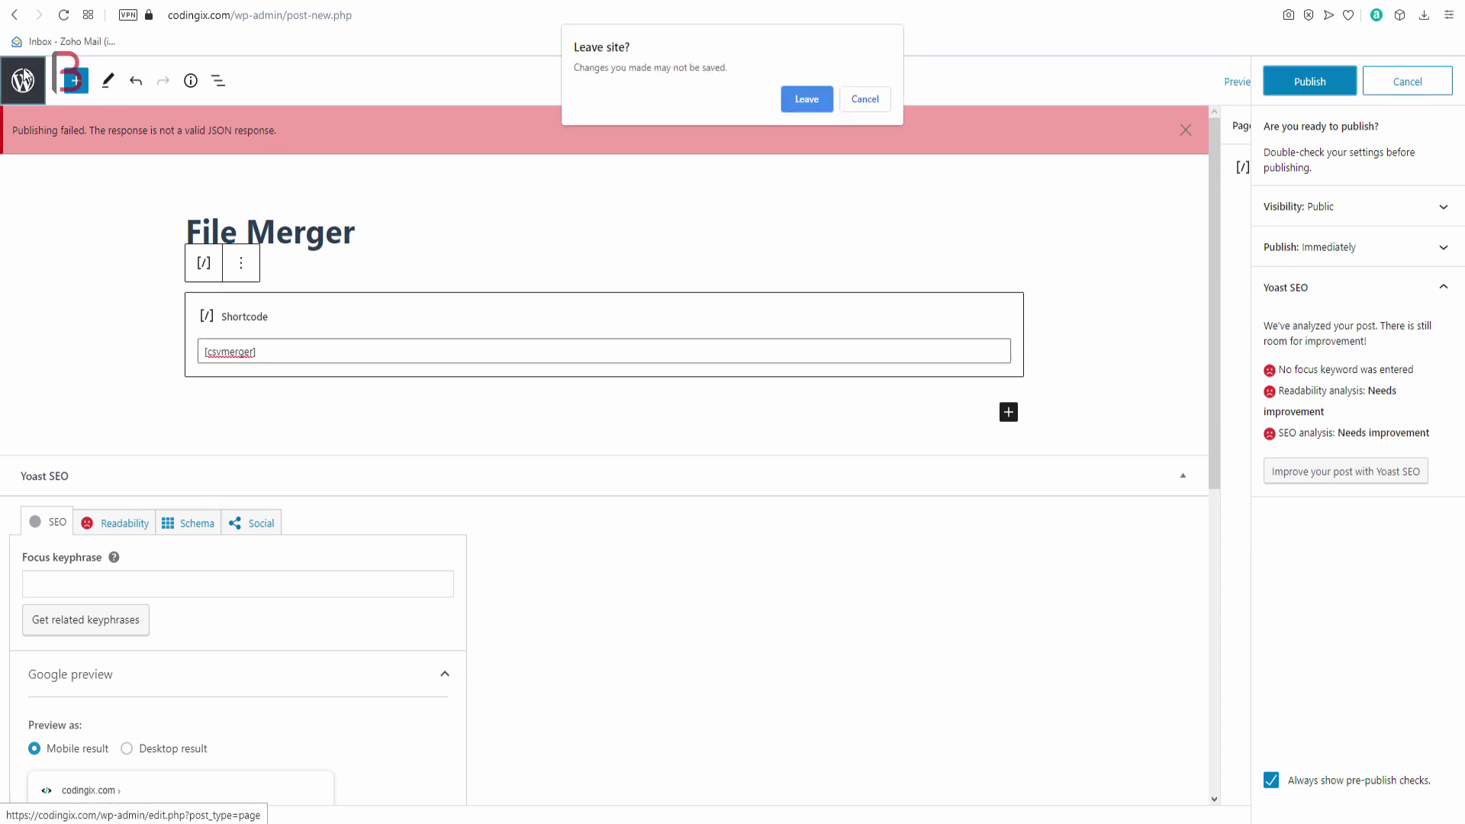
left_click(801, 99)
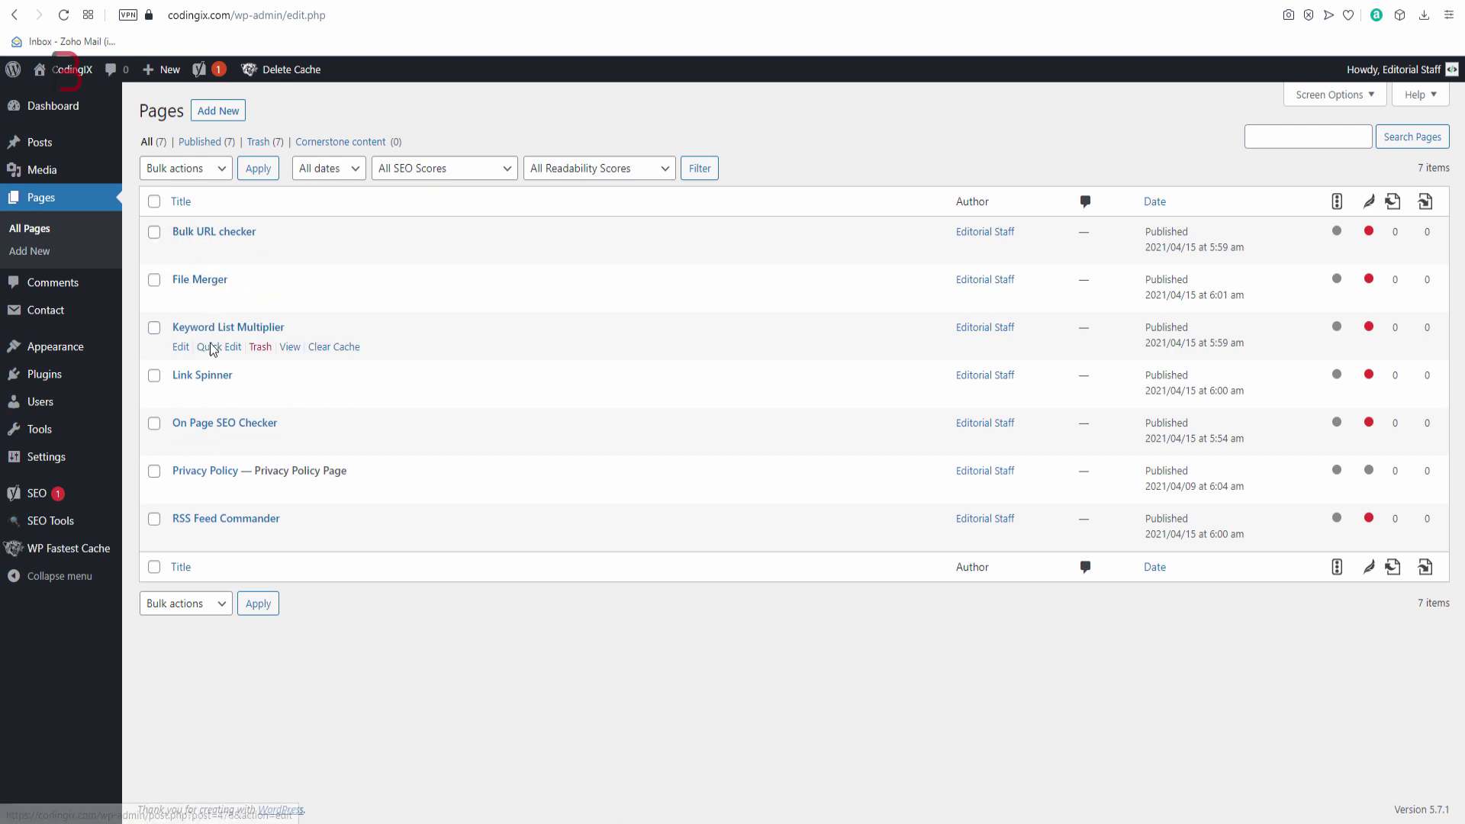
Open the site's menu settings and add a custom link "SEO Tools" with the URL # to the Quick Links menu
mouse_move(60, 355)
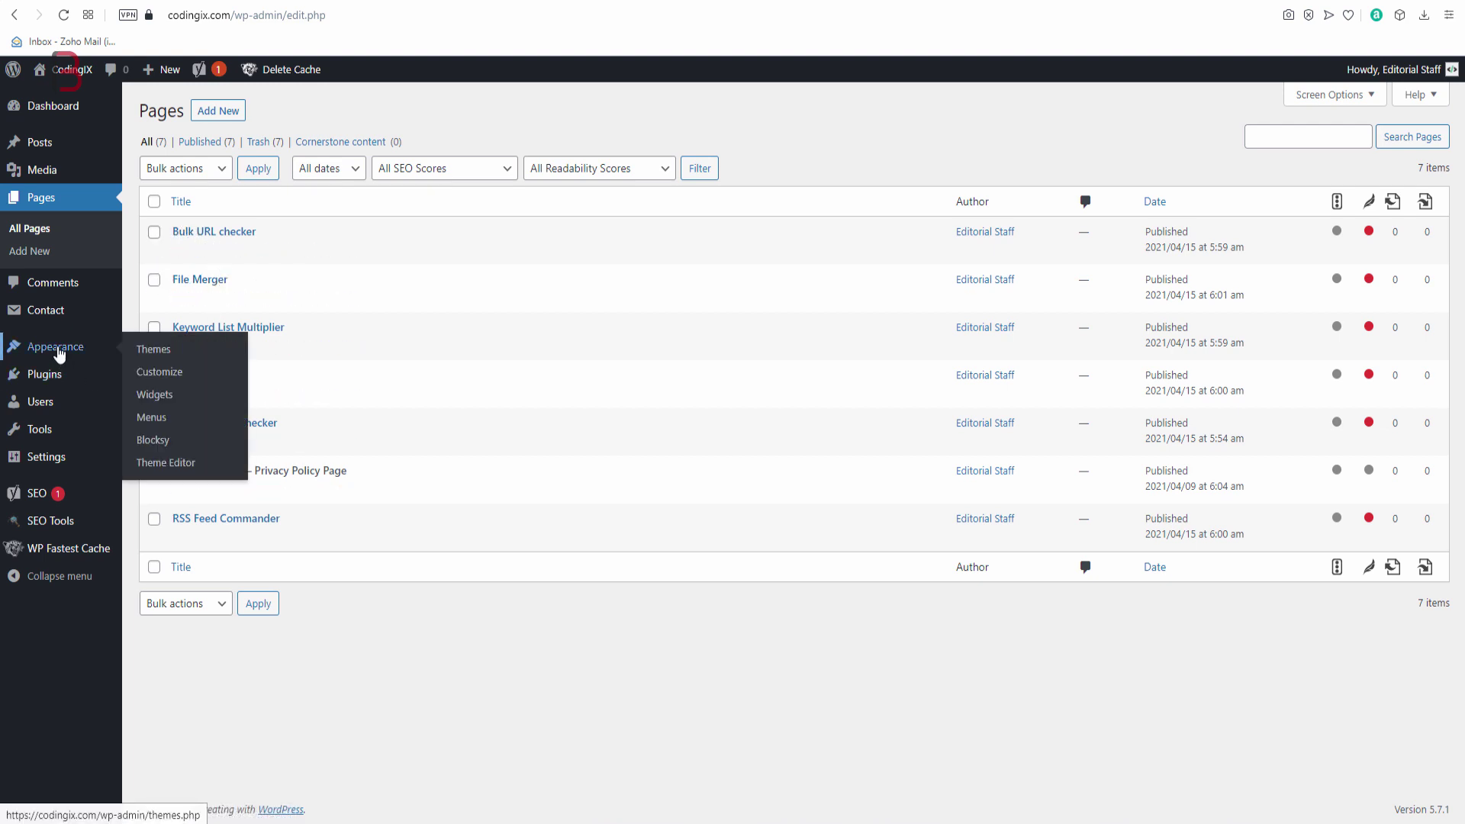
left_click(156, 418)
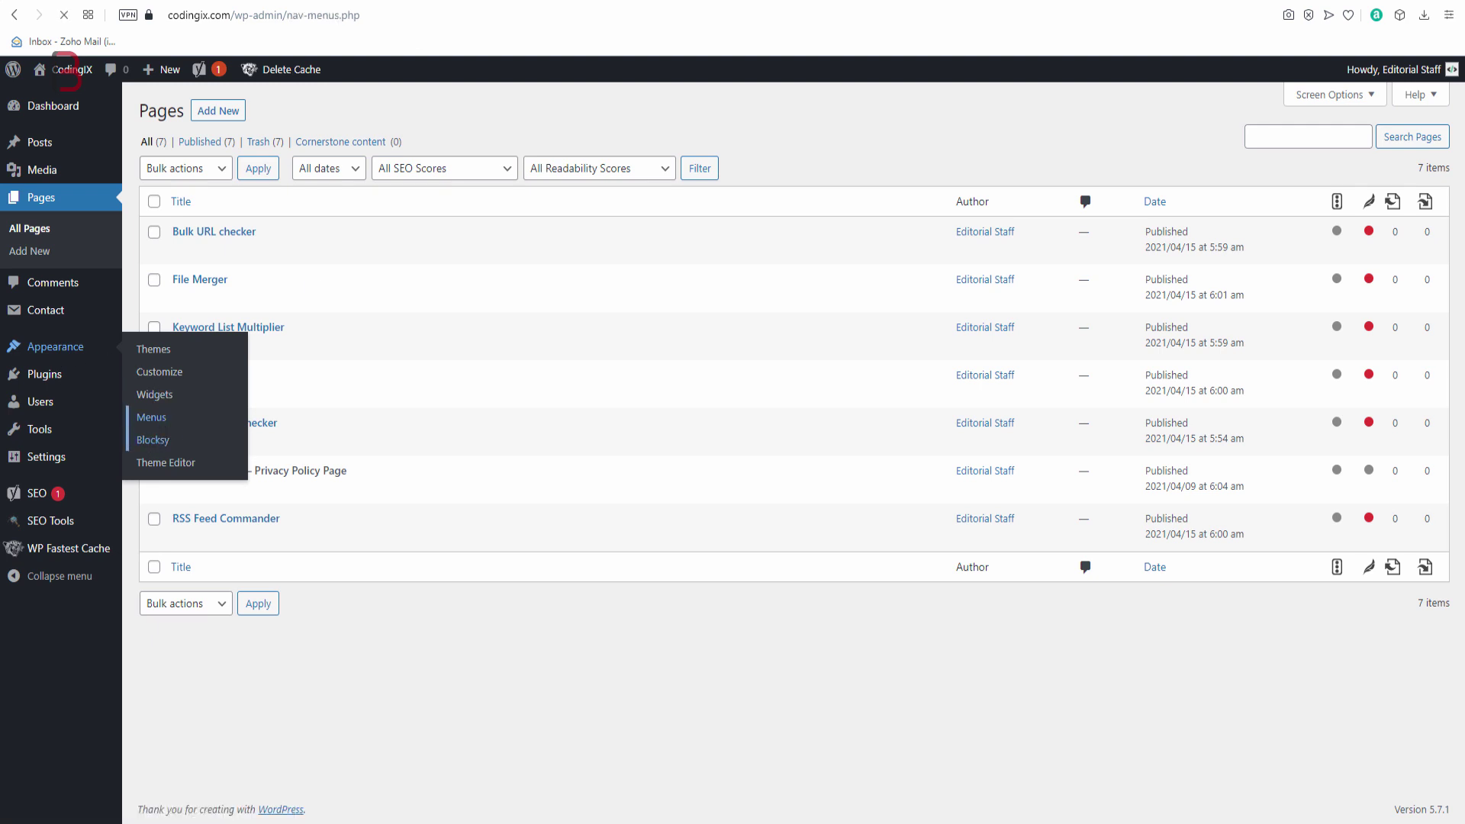
scroll(866, 450, "down", 3)
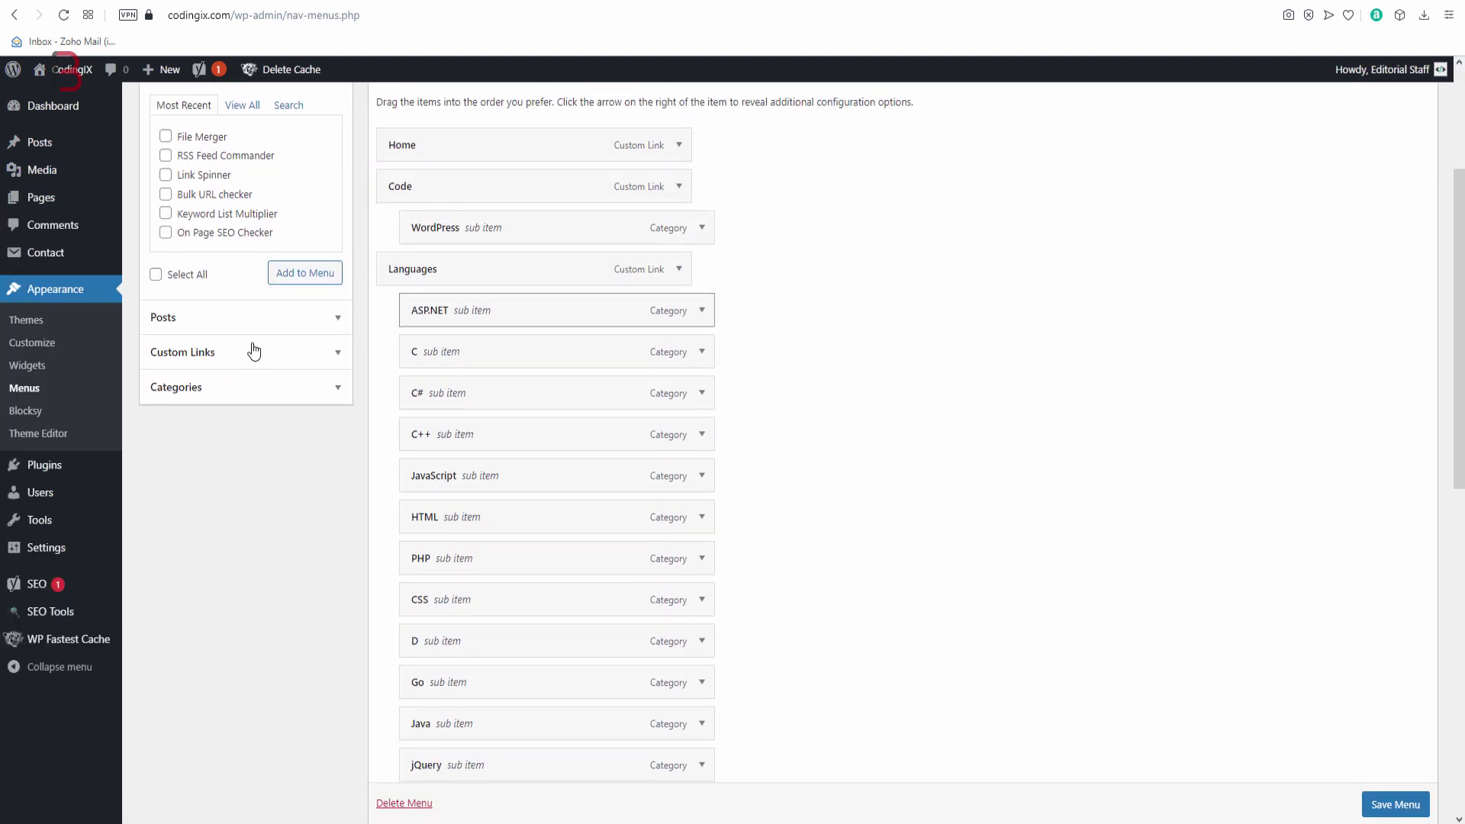
scroll(216, 451, "up", 1)
left_click(209, 437)
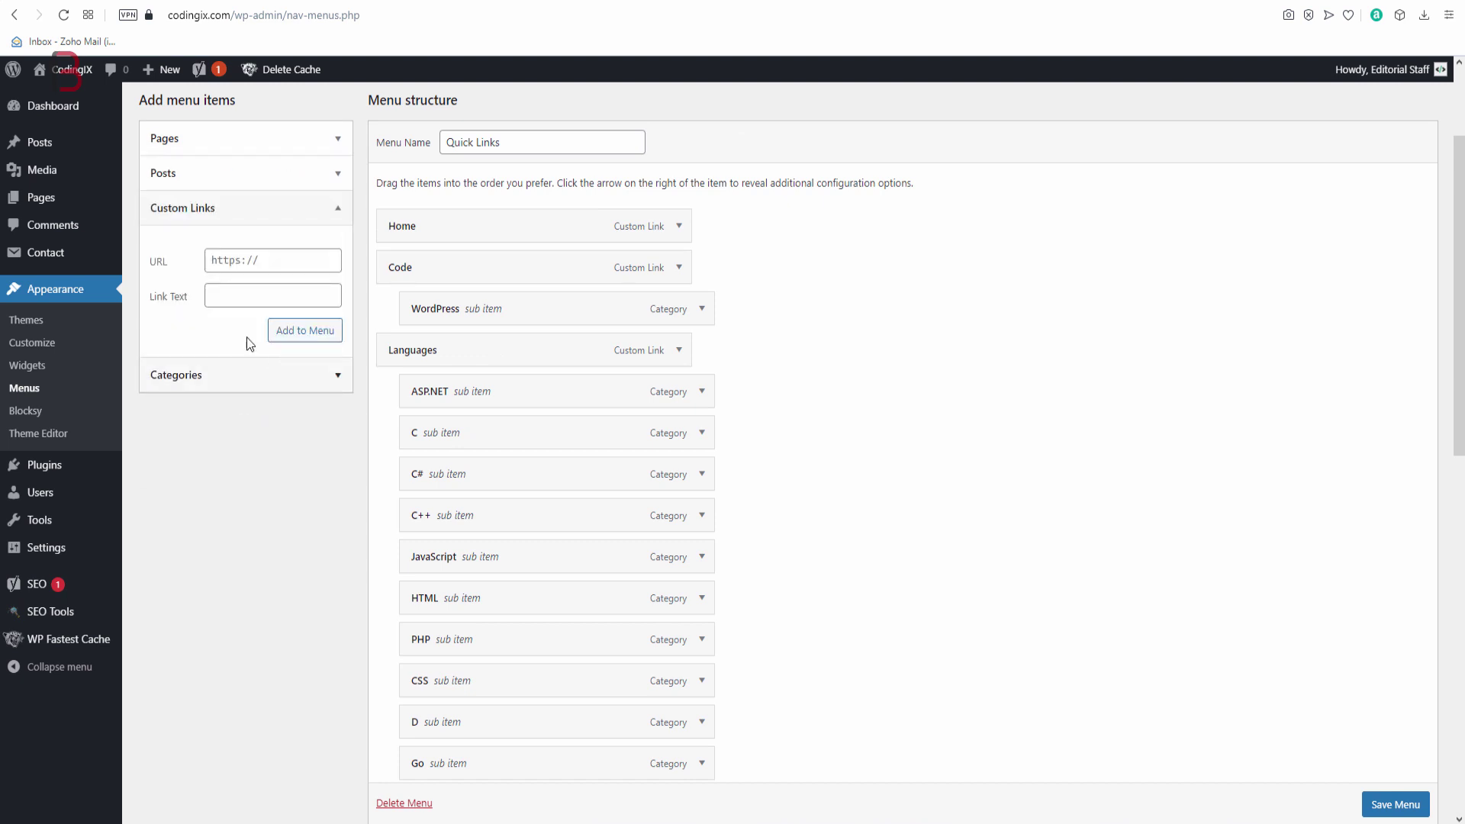
left_click(281, 260)
scroll(277, 259, "up", 2)
type("#")
left_click(238, 457)
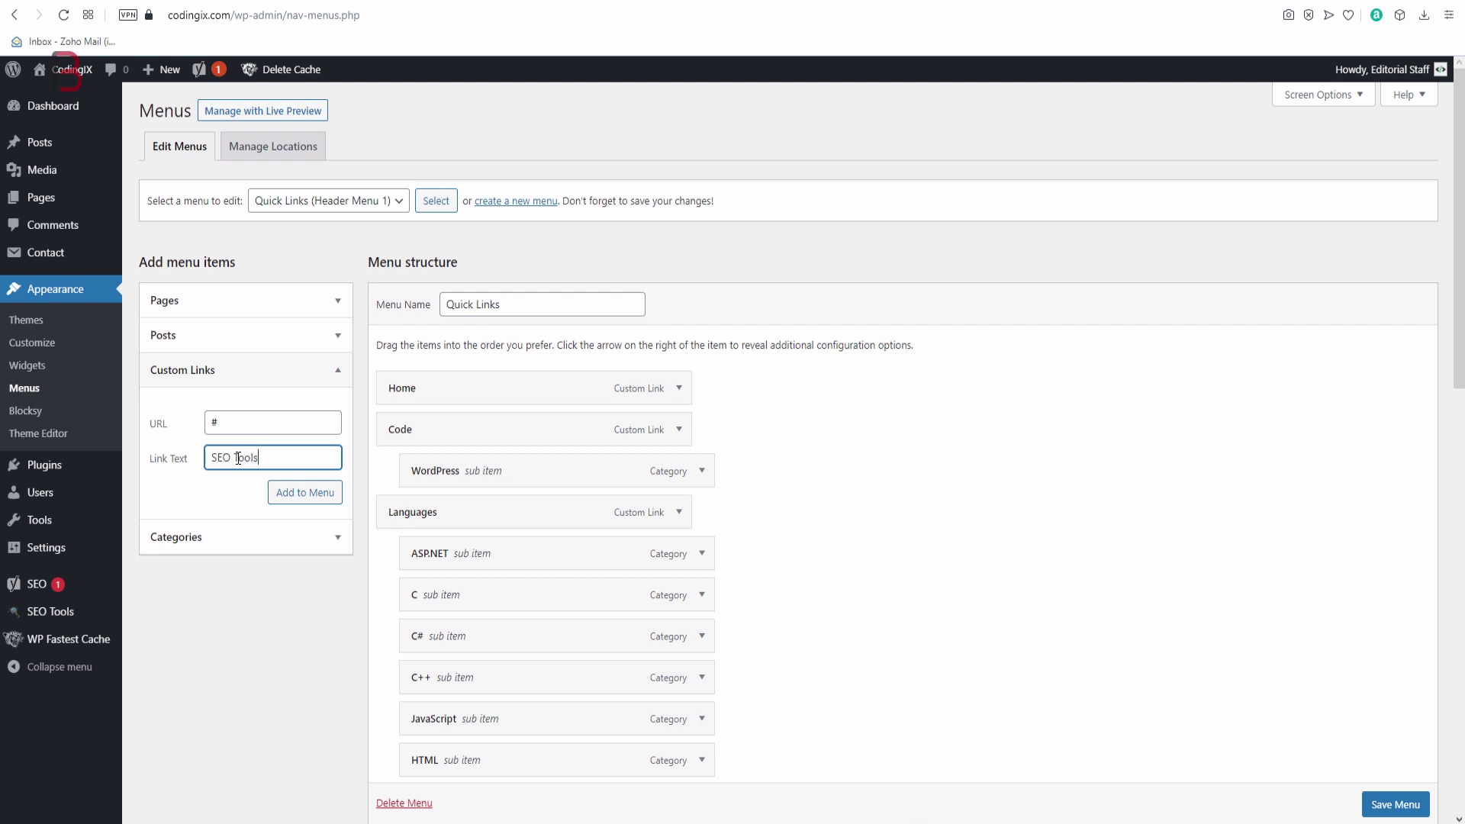
left_click(290, 496)
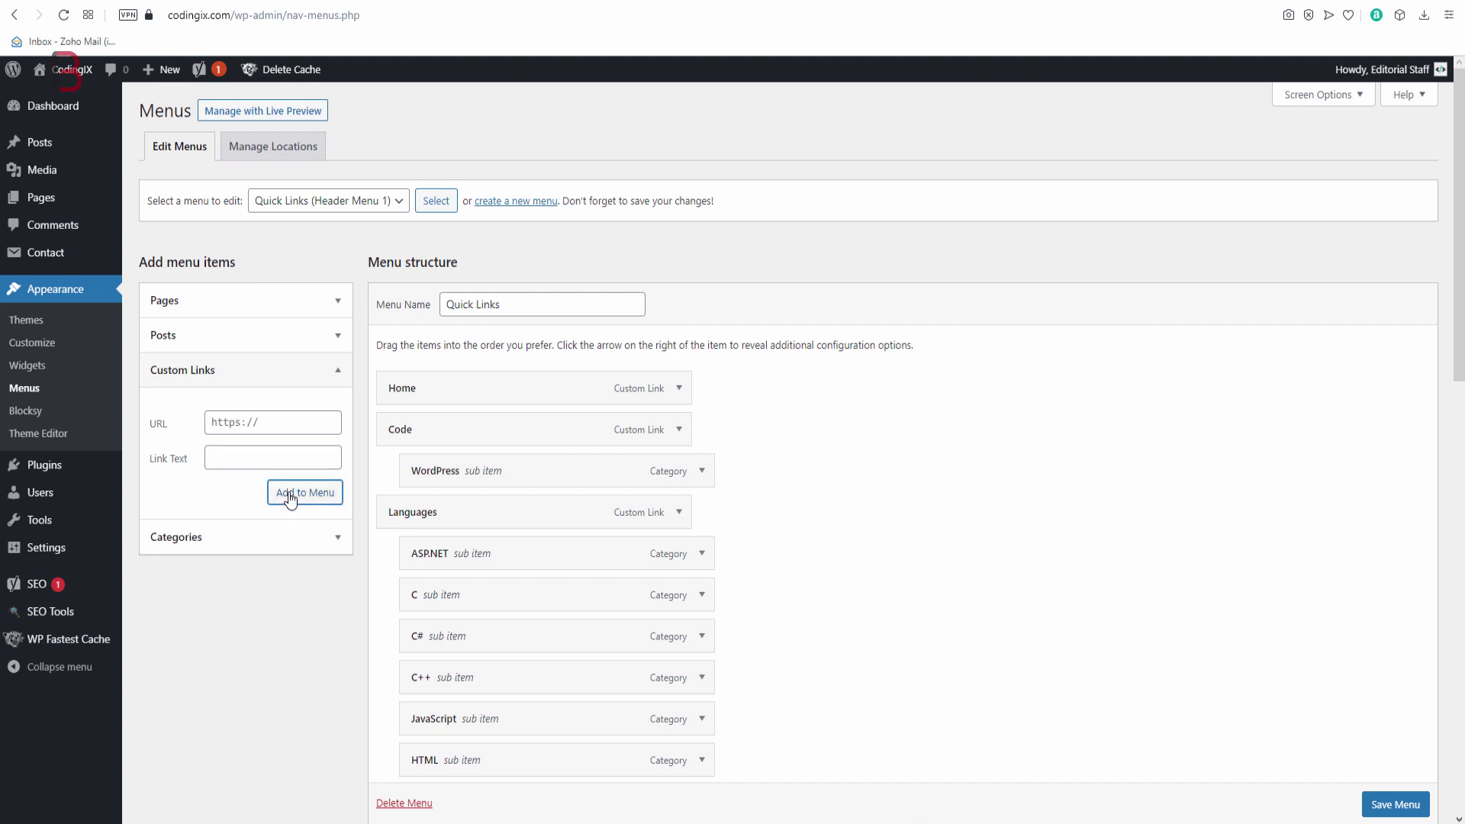
Move the SEO Tools item in the Quick Links menu structure to directly below Home
scroll(300, 539, "down", 9)
scroll(301, 546, "down", 5)
left_click_drag(484, 517, 433, 304)
scroll(401, 436, "up", 6)
scroll(410, 677, "up", 5)
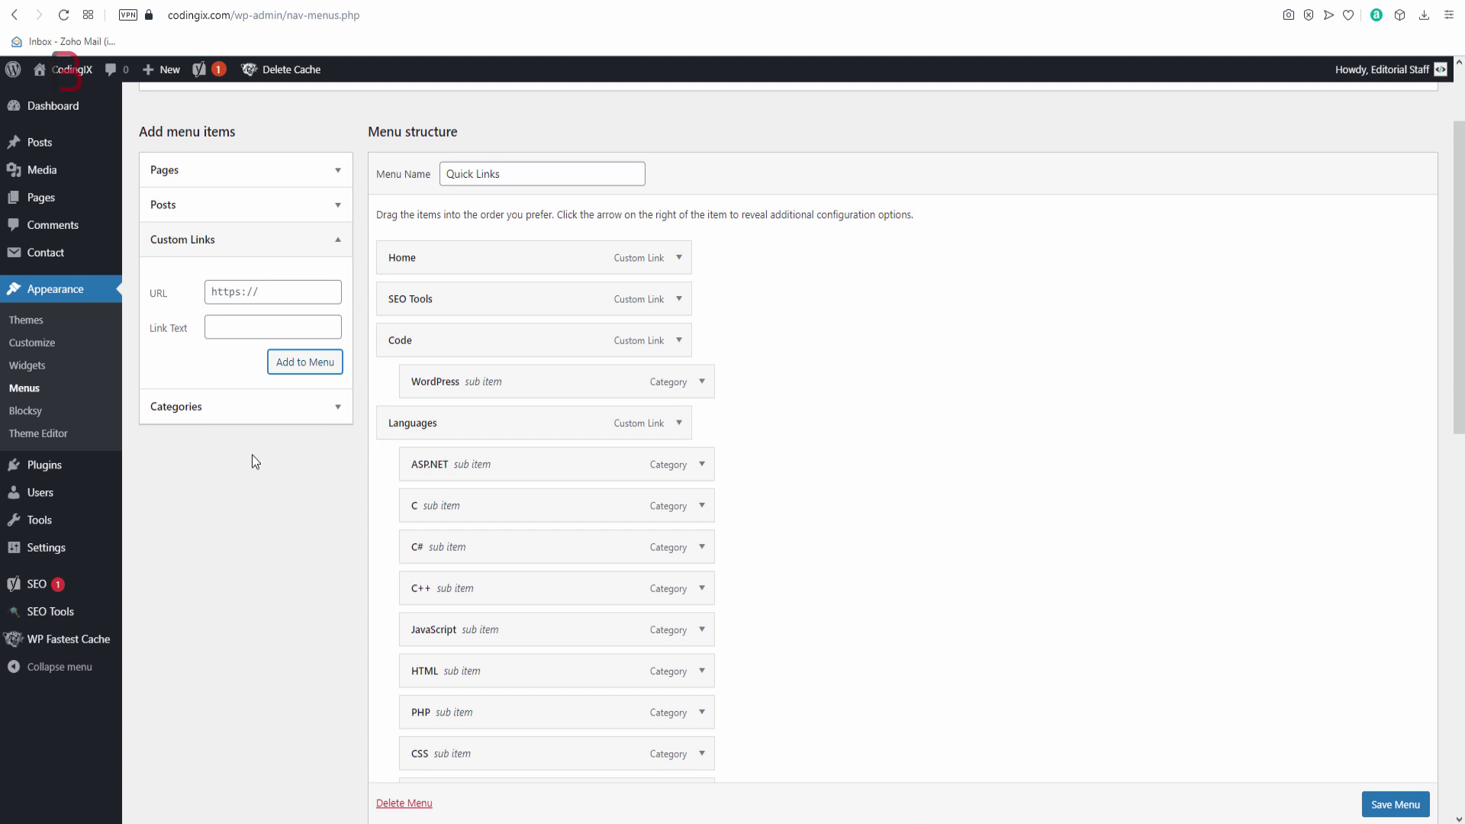
Add the Bulk URL checker, File Merger, Keyword List Multiplier, Link Spinner, On Page SEO Checker and RSS Feed Commander pages to the Quick Links menu
left_click(196, 183)
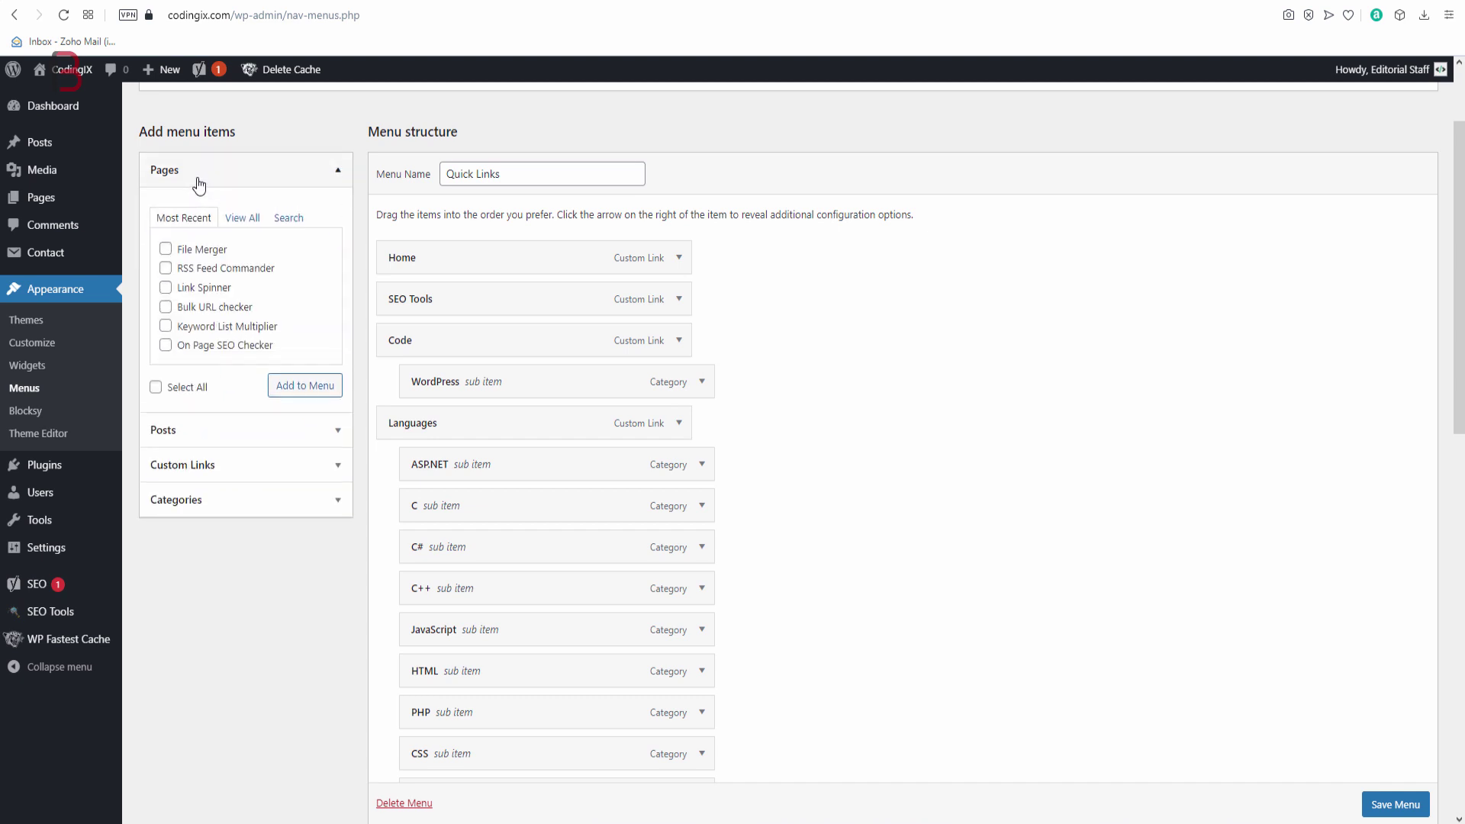
left_click(236, 220)
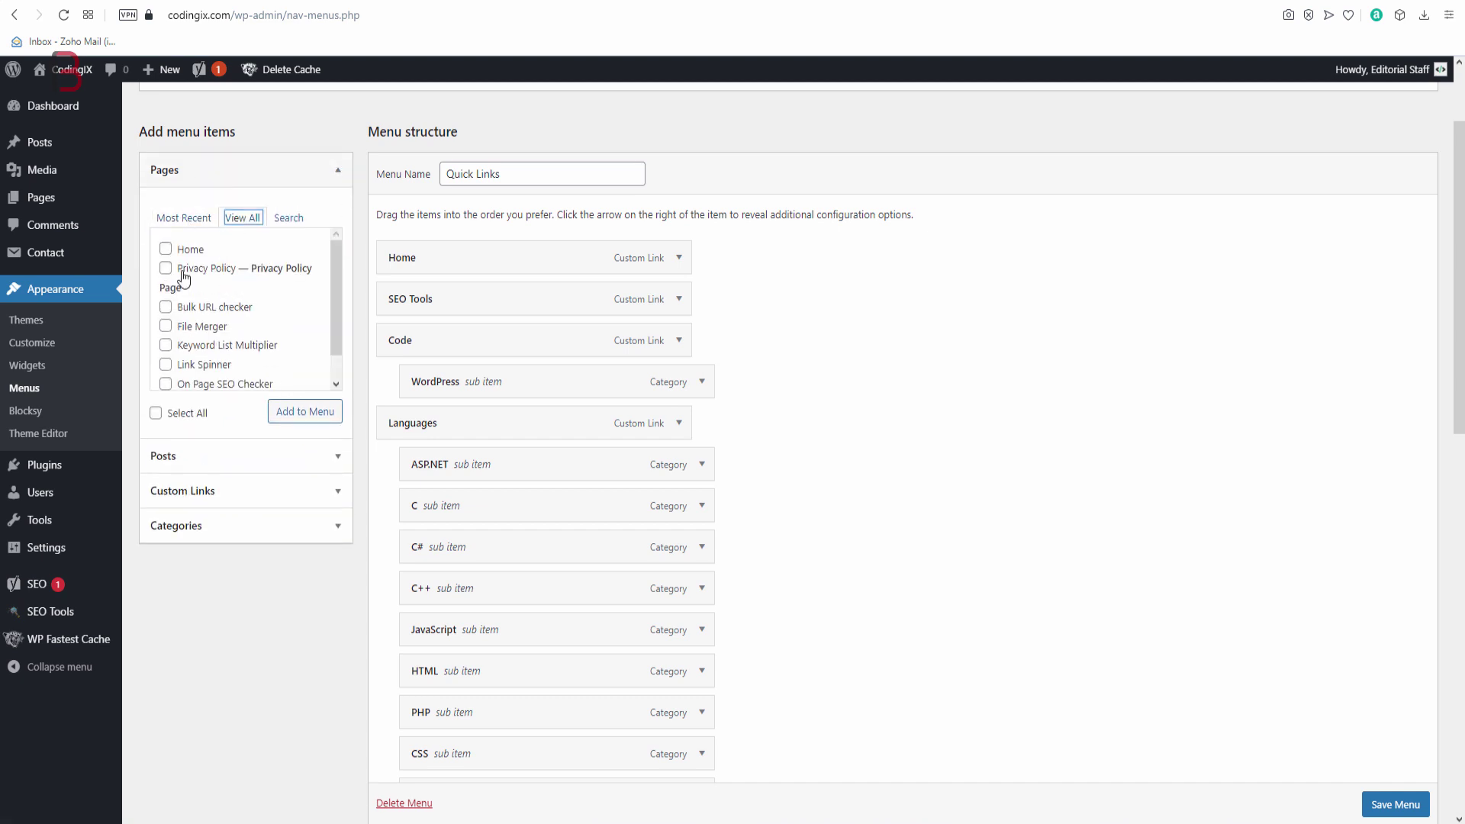
left_click(165, 308)
left_click(164, 326)
left_click(165, 344)
left_click(165, 364)
scroll(199, 352, "down", 1)
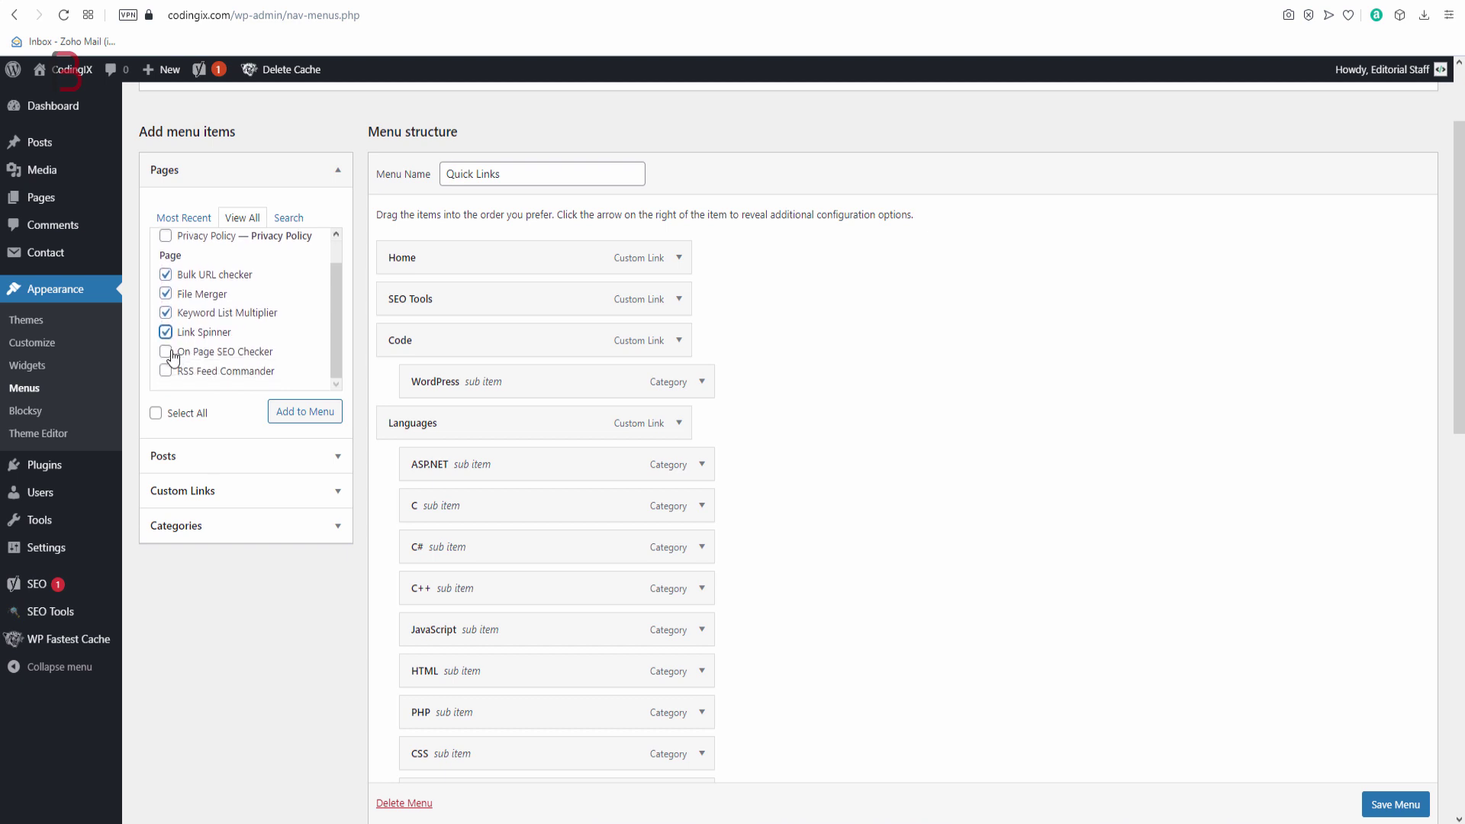
left_click(165, 351)
scroll(226, 337, "up", 1)
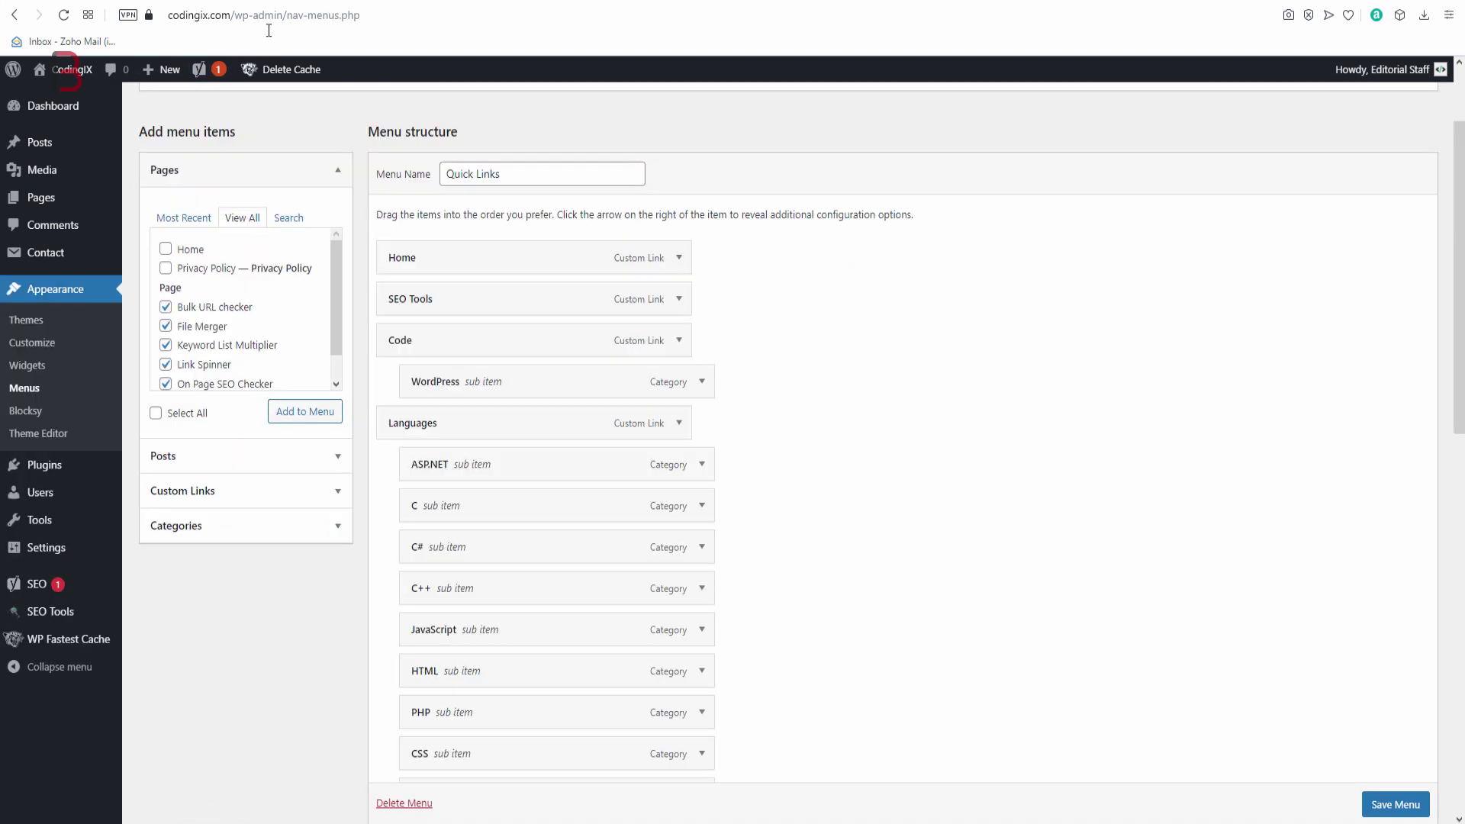
left_click(299, 410)
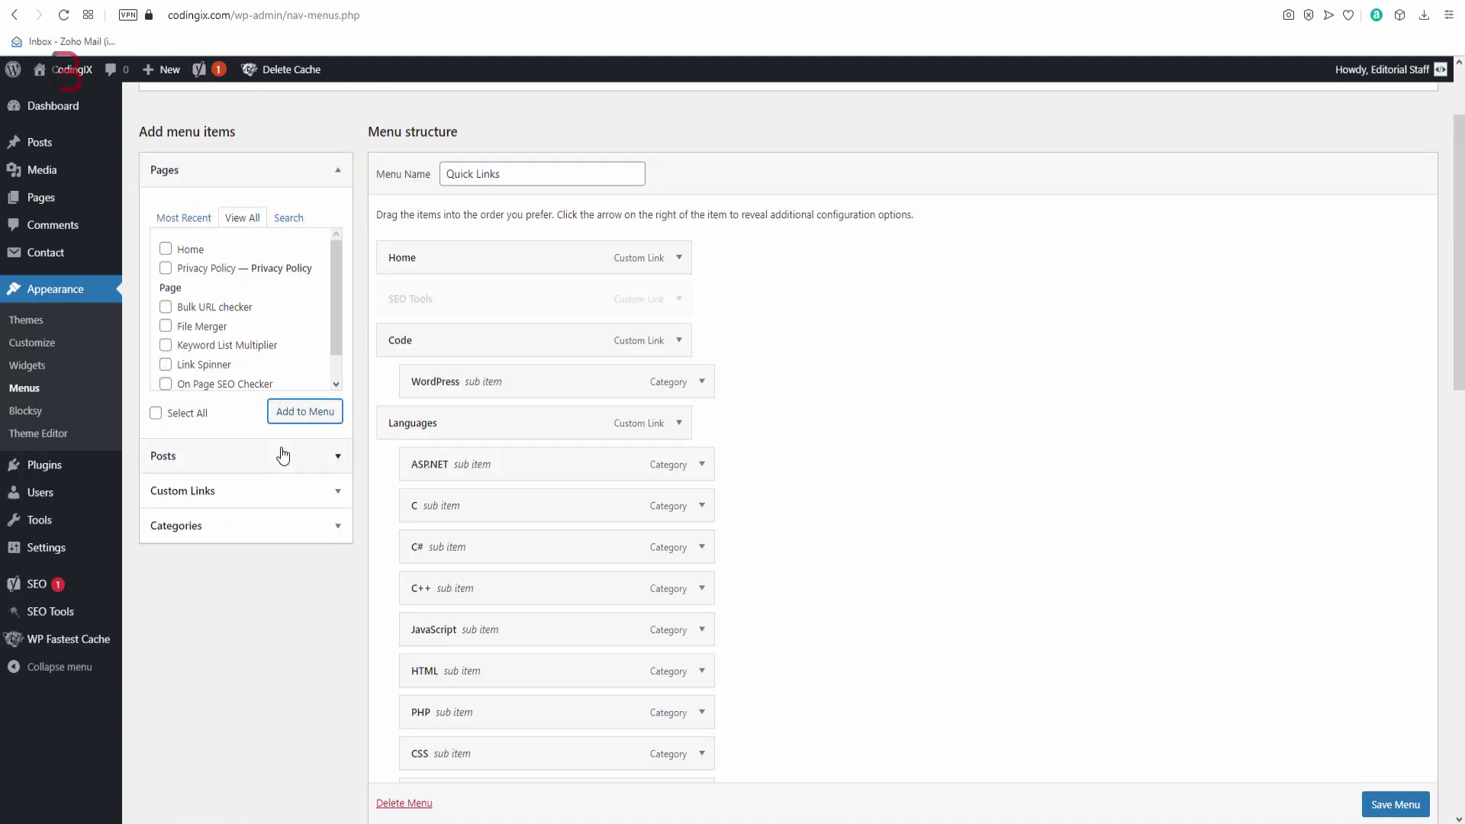
Place SEO Tools above the newly added pages and nest them beneath it as sub items, with On Page SEO Checker first
scroll(811, 542, "down", 1)
left_click_drag(415, 222, 445, 490)
left_click_drag(416, 528, 448, 575)
left_click_drag(412, 612, 445, 402)
Move the SEO Tools item with its sub items directly below Home and save the Quick Links menu
scroll(541, 551, "up", 15)
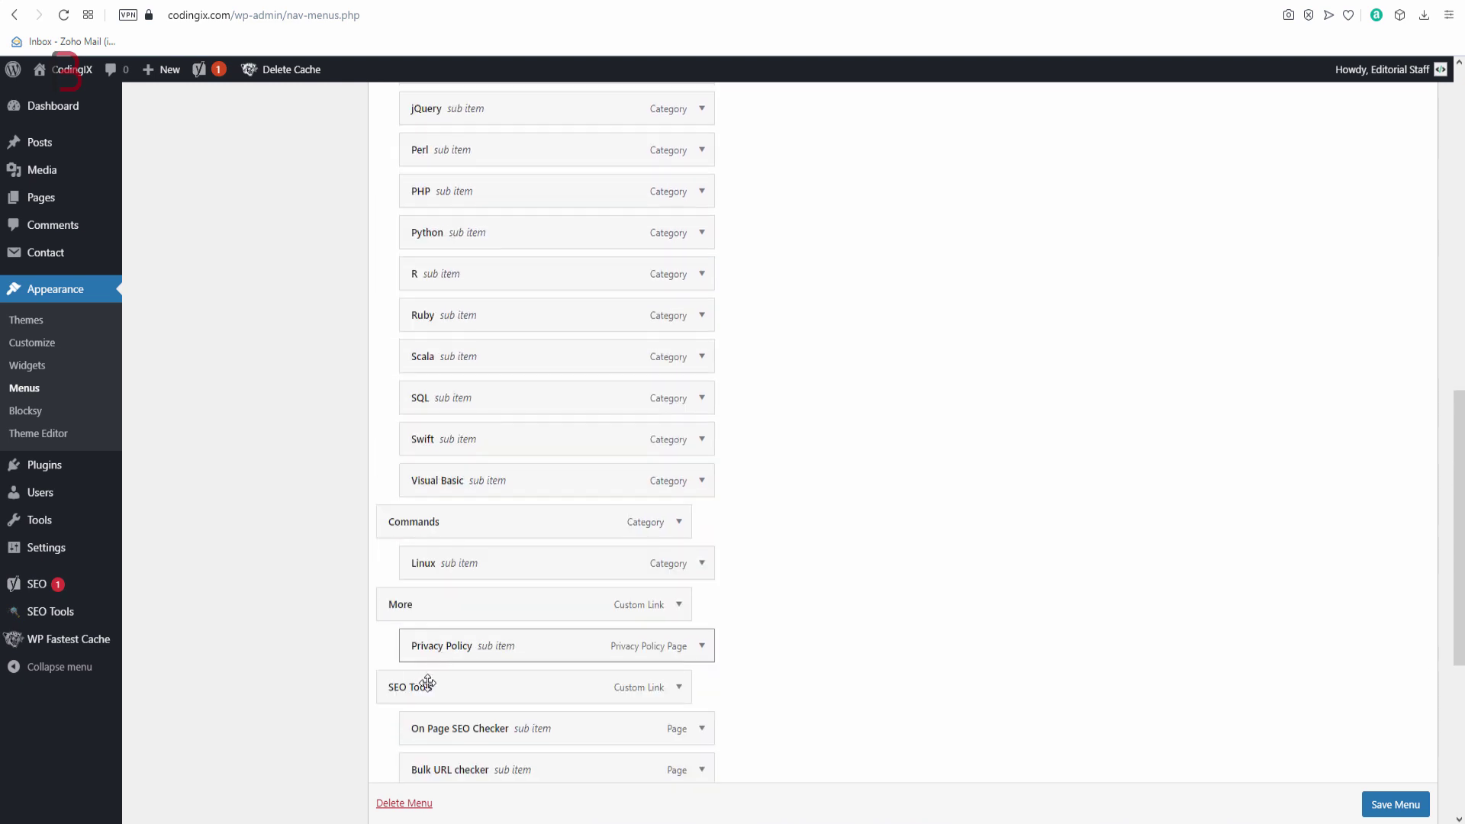
left_click_drag(410, 564, 421, 429)
left_click(1404, 803)
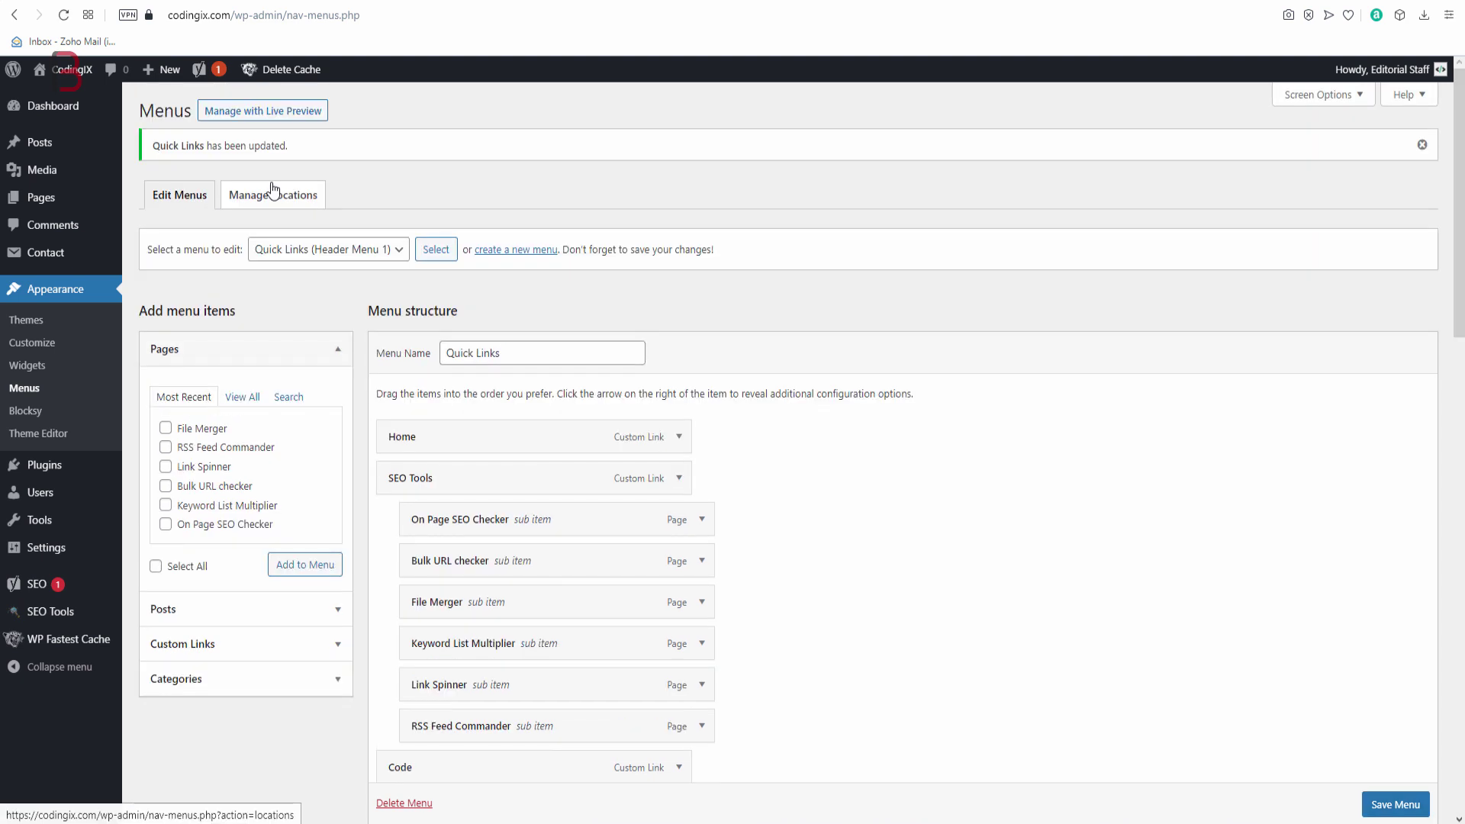
Open the website's home page to check the updated header menu
left_click(72, 70)
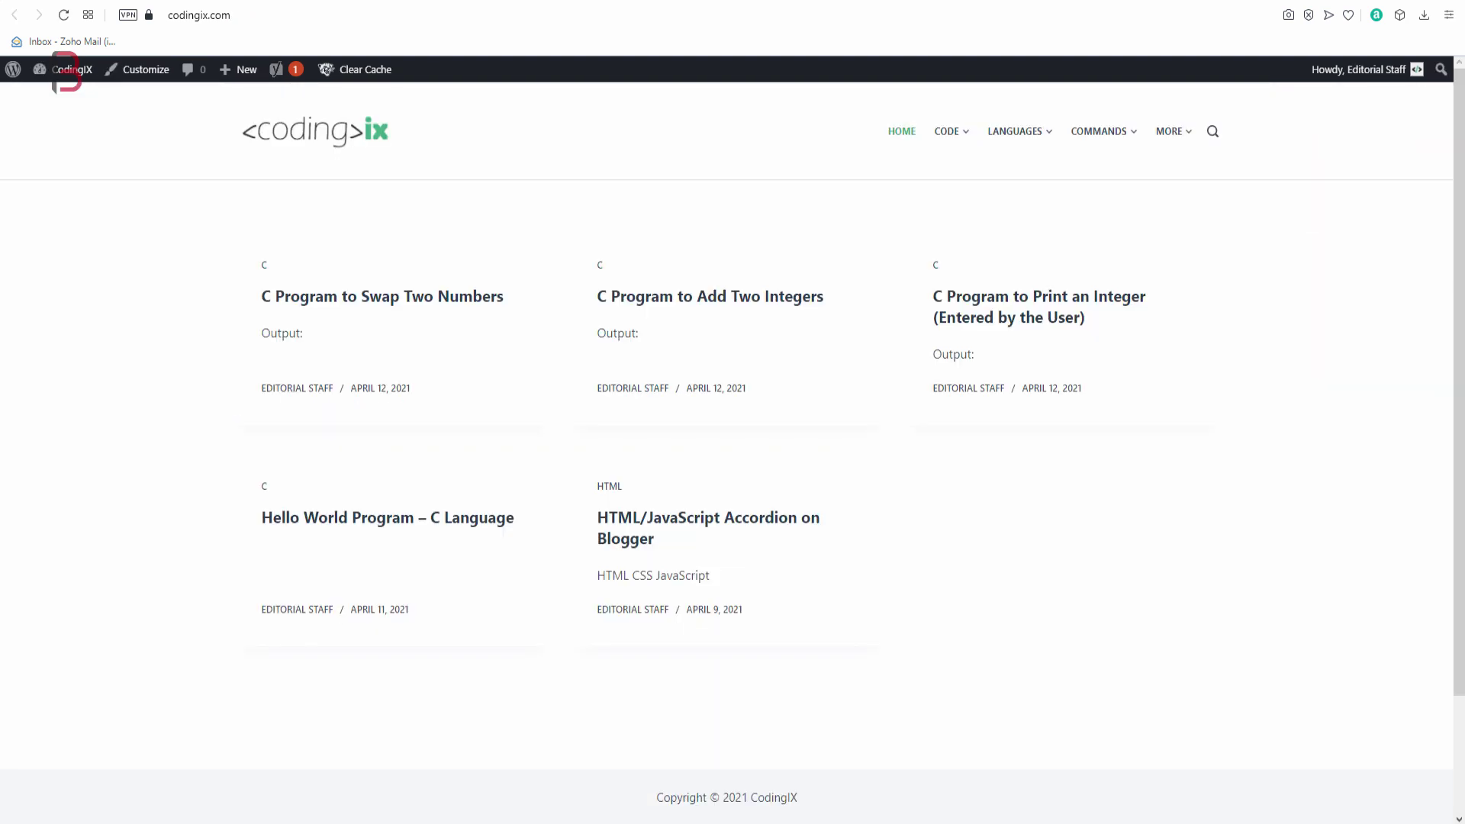
Reload the website's home page and check the SEO Tools submenu in the header
left_click(64, 15)
mouse_move(891, 136)
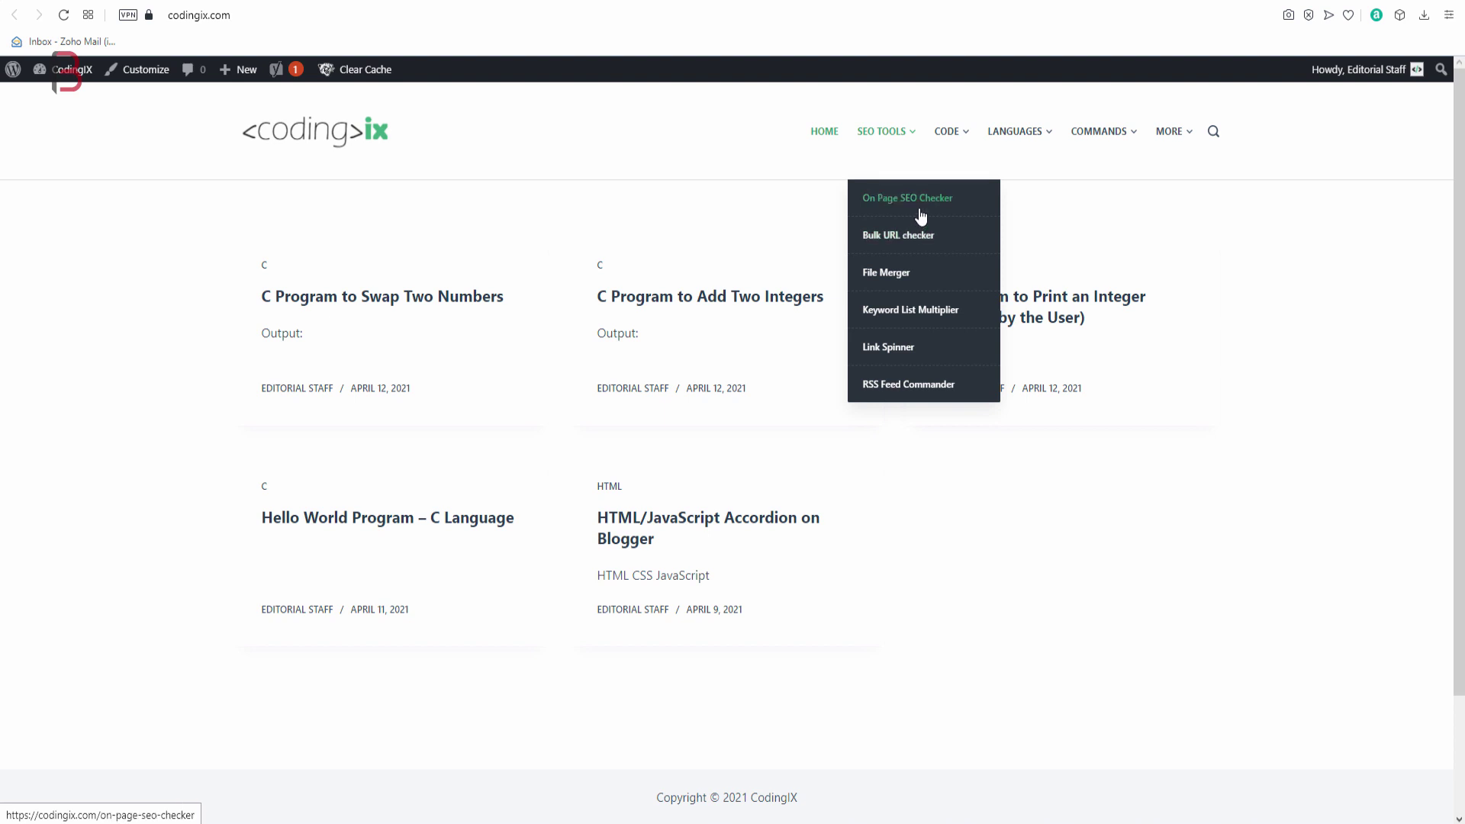
Switch to Chrome, load codingix.com in a new tab and open its On Page SEO Checker page
left_click(258, 18)
key("ctrl+c")
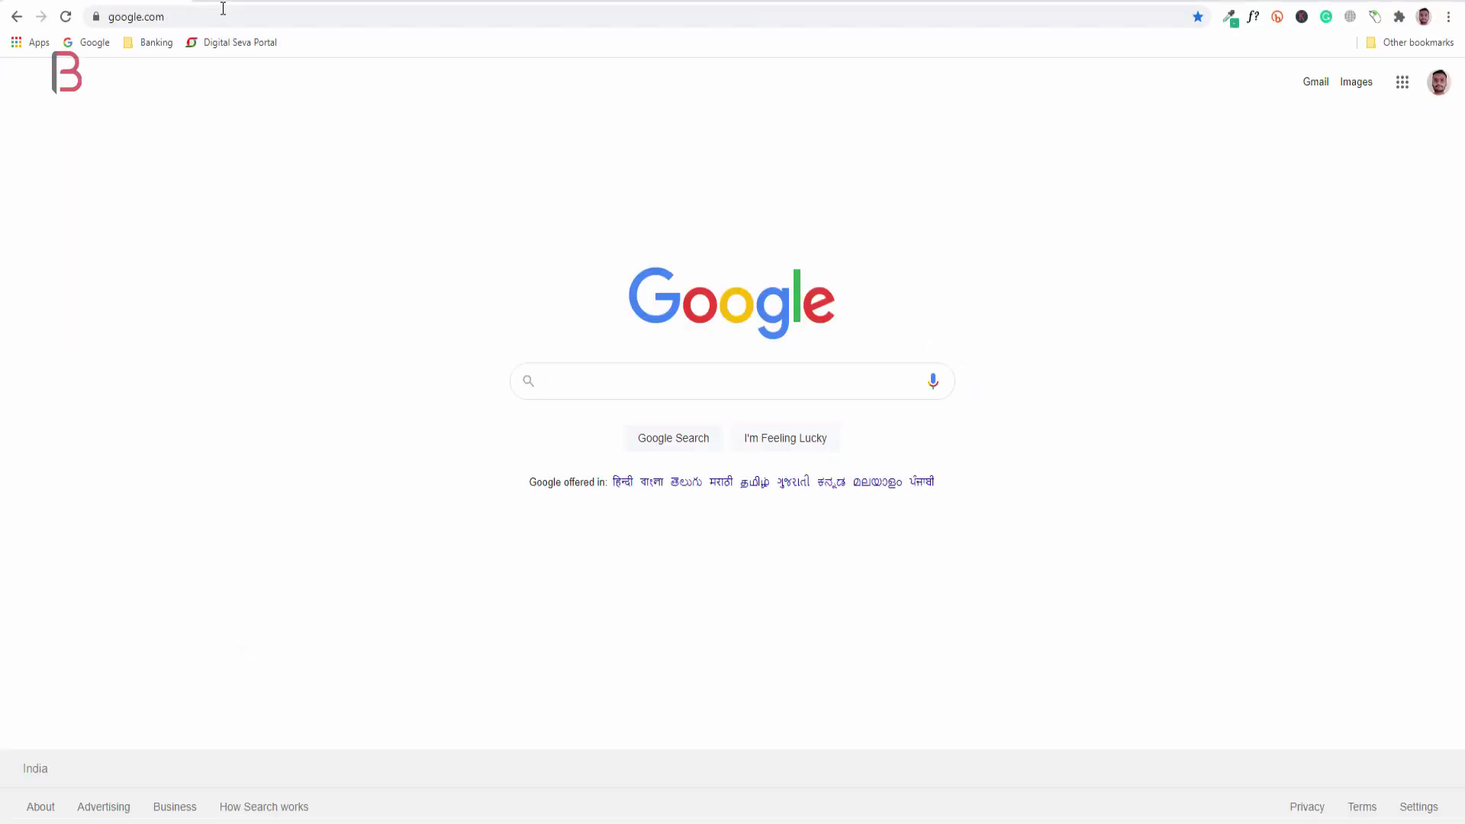
key("ctrl+t")
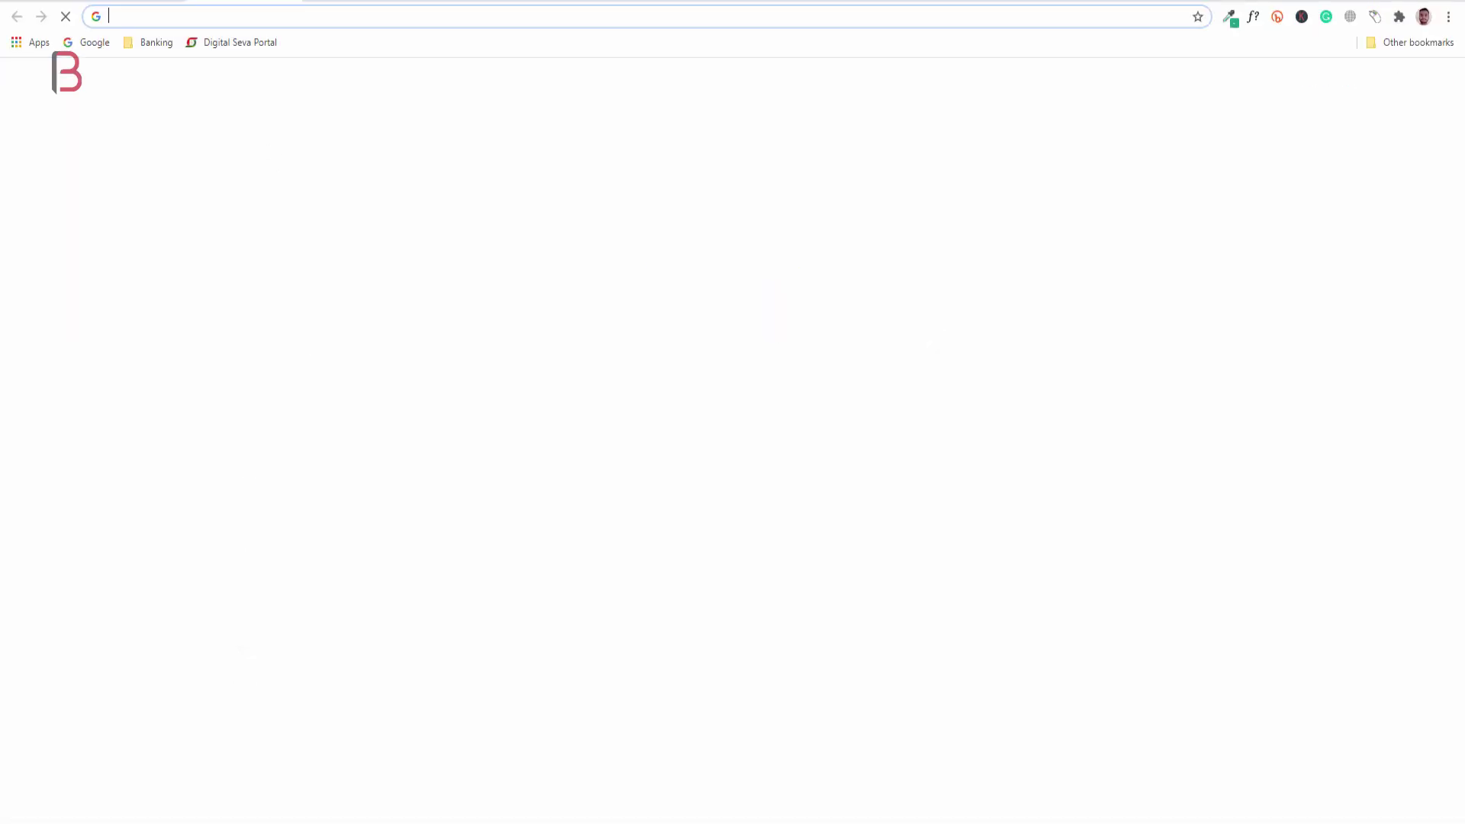
key("ctrl+v")
key("Return")
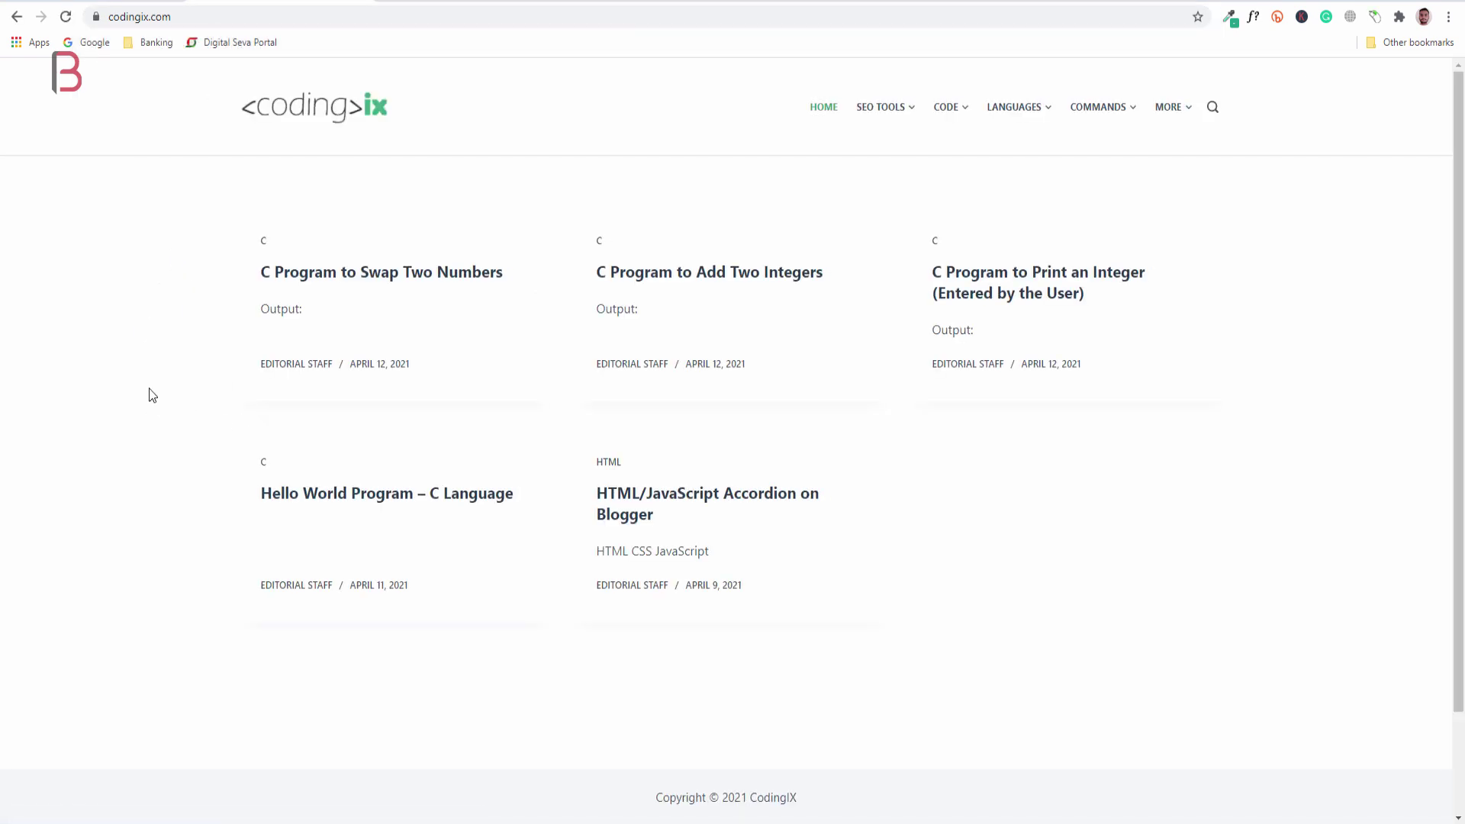
mouse_move(887, 109)
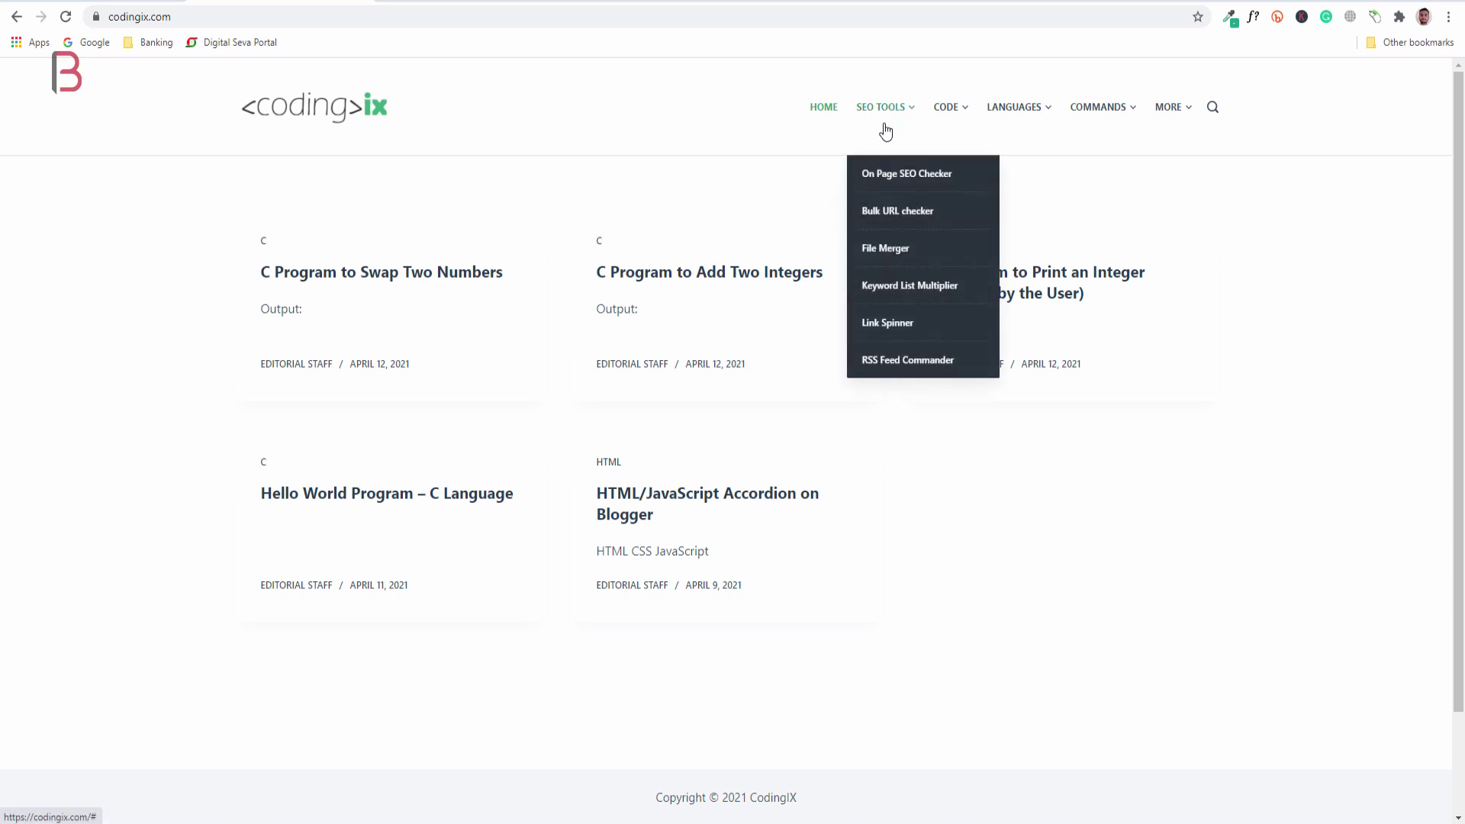
left_click(895, 179)
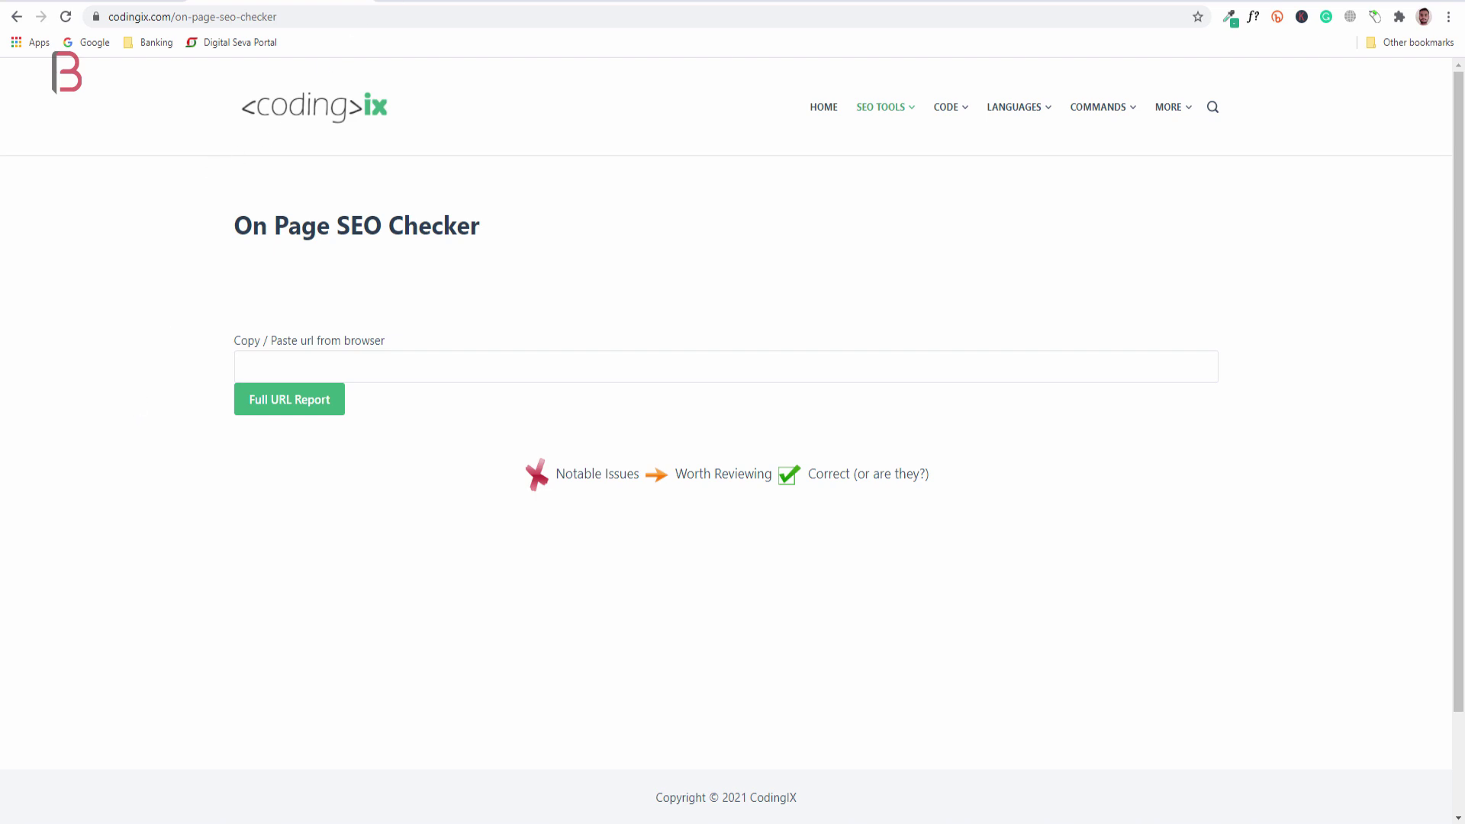
Load wpmesh.com in another new tab and copy its full address
key("ctrl+t")
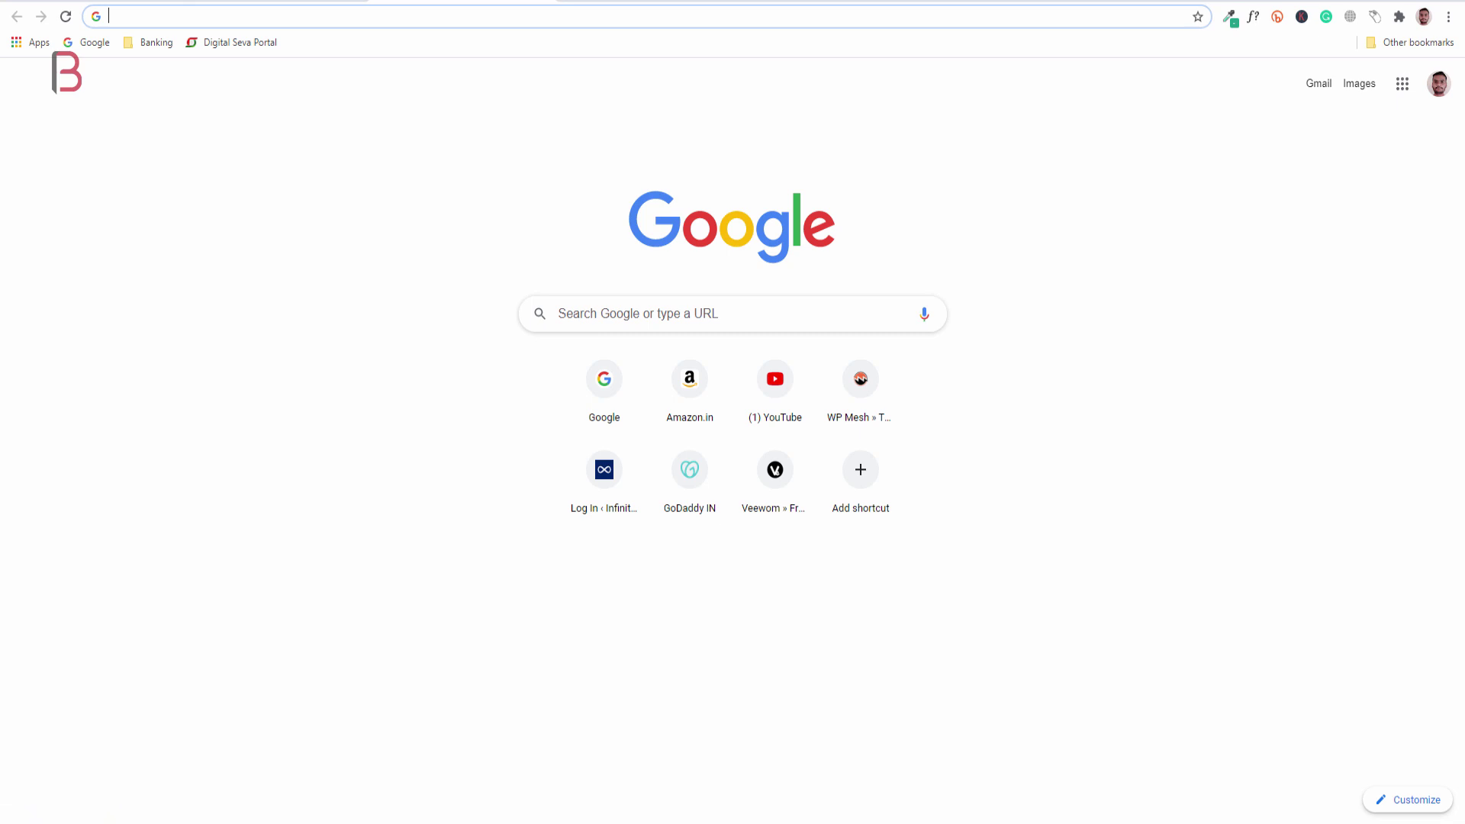
type("wpmesh.com")
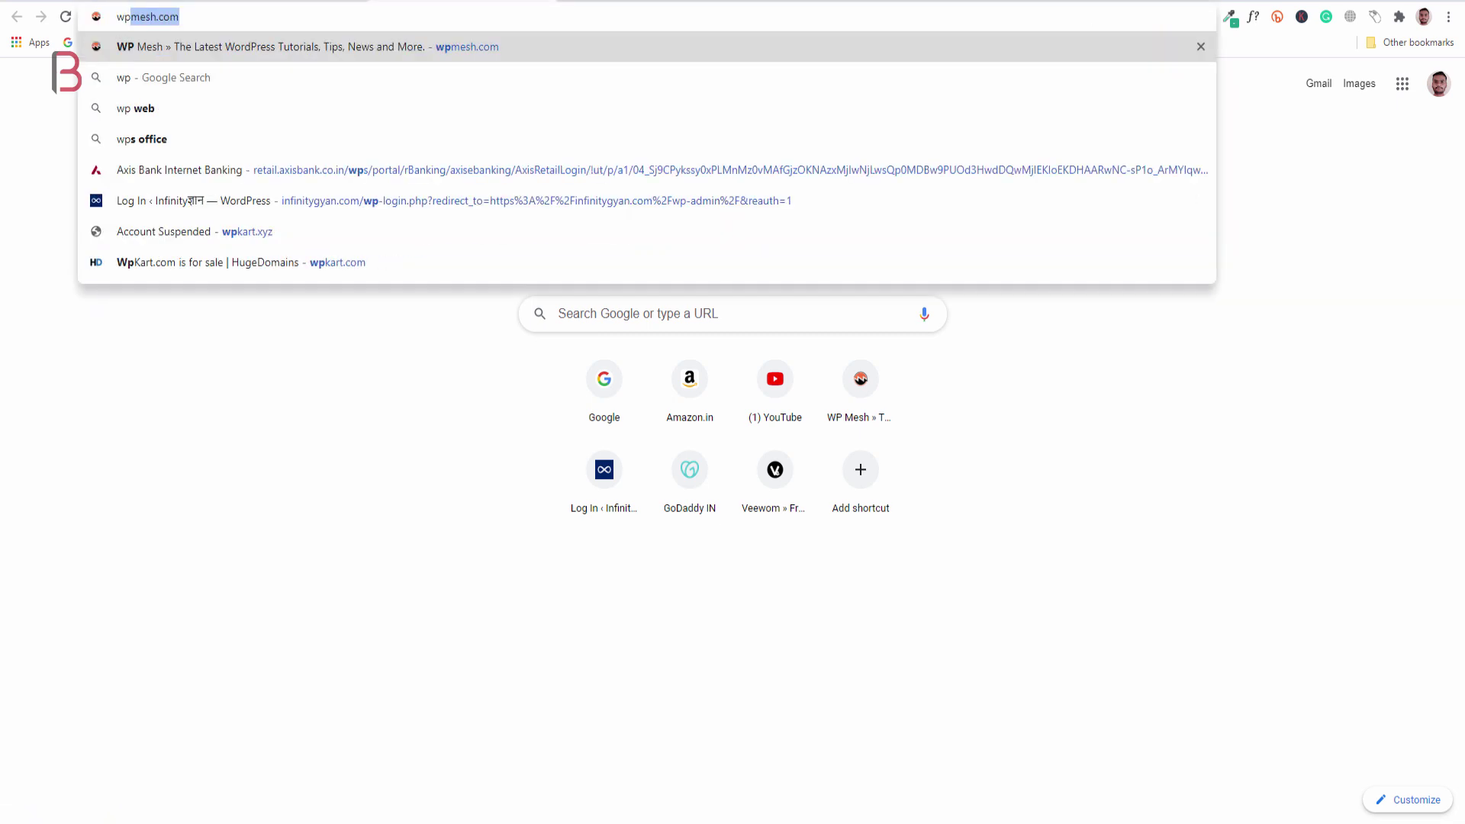
key("Return")
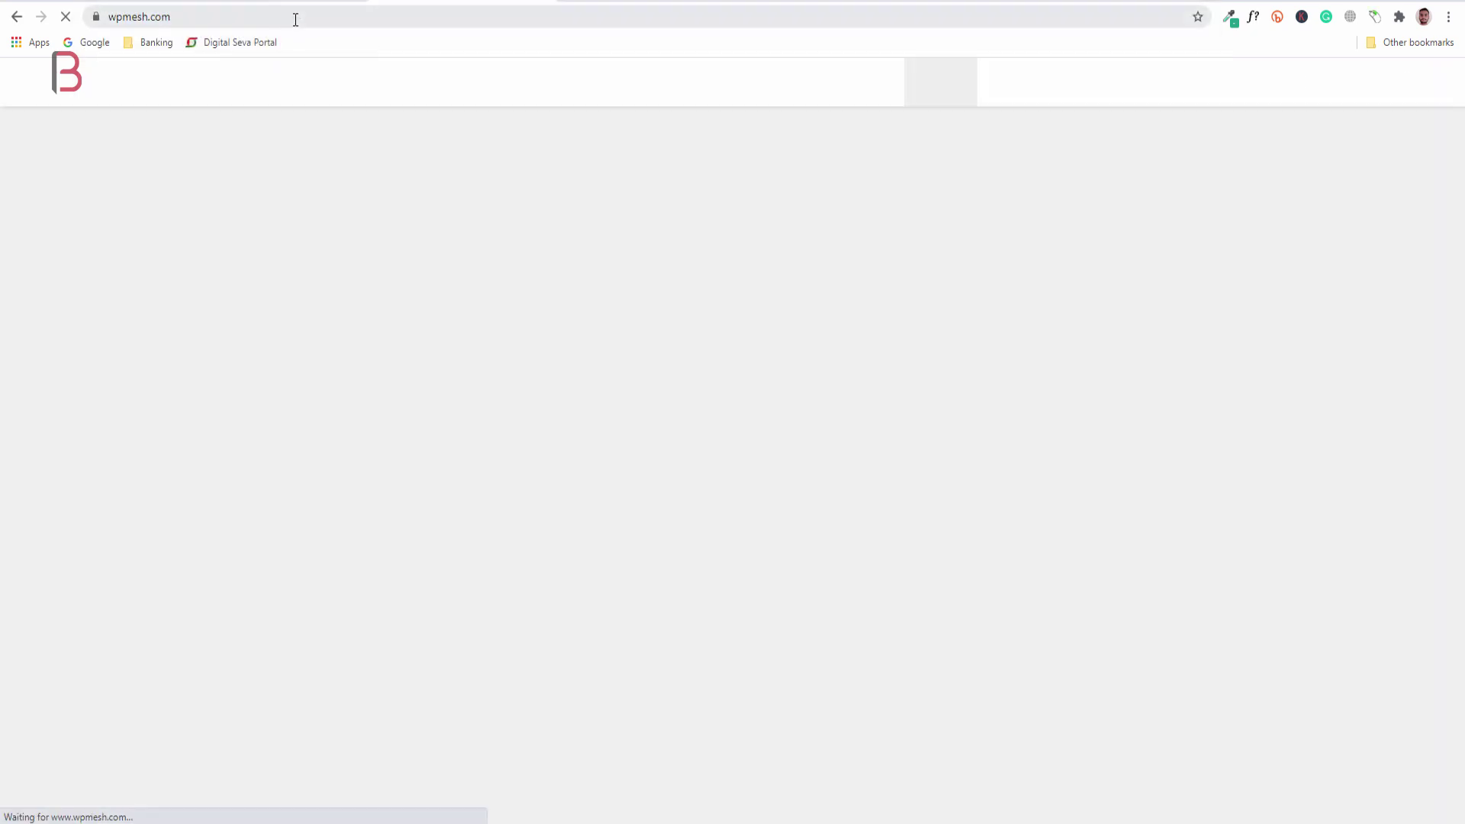
left_click(294, 16)
key("ctrl+c")
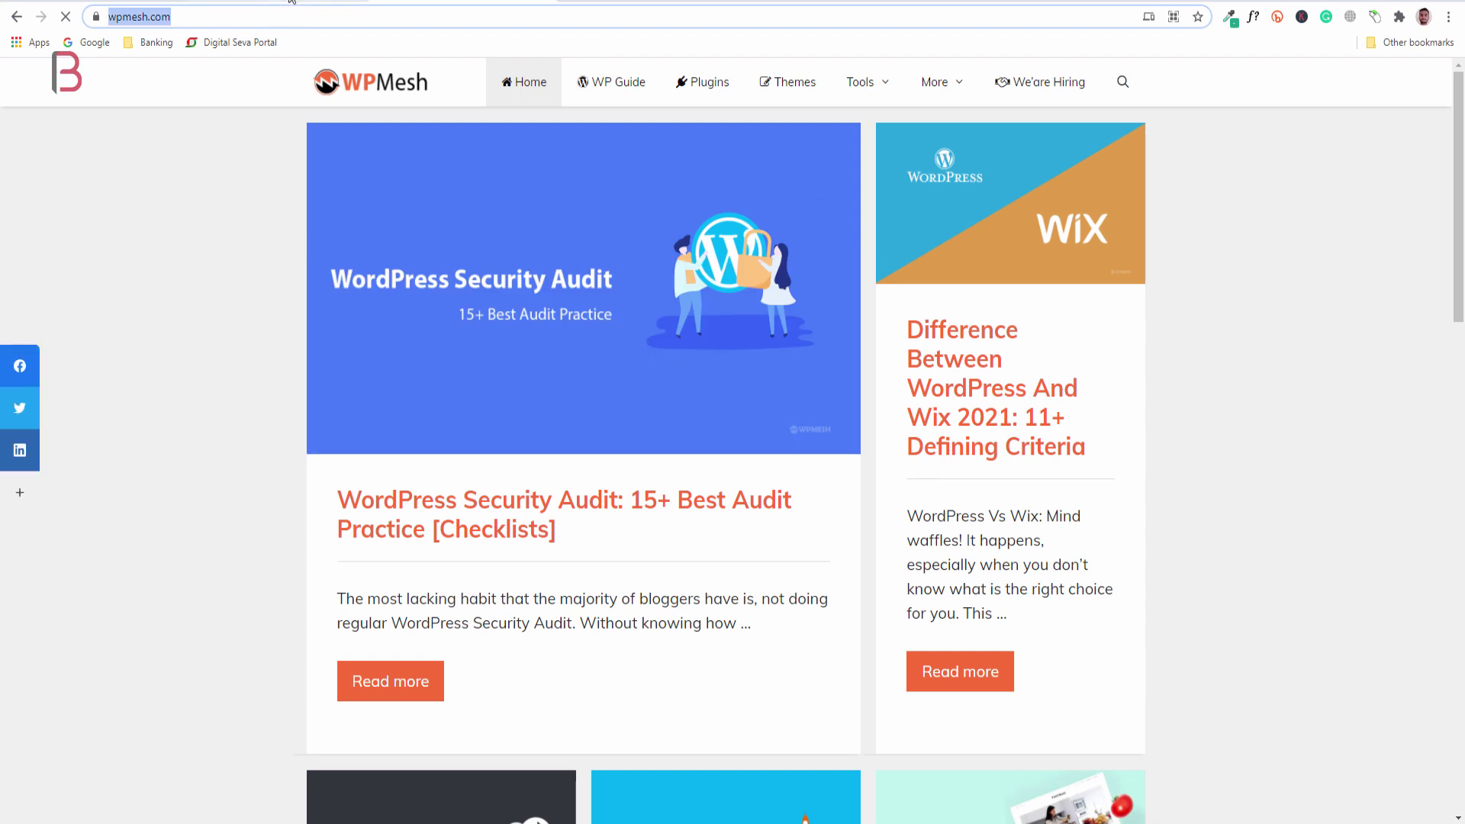
left_click(292, 2)
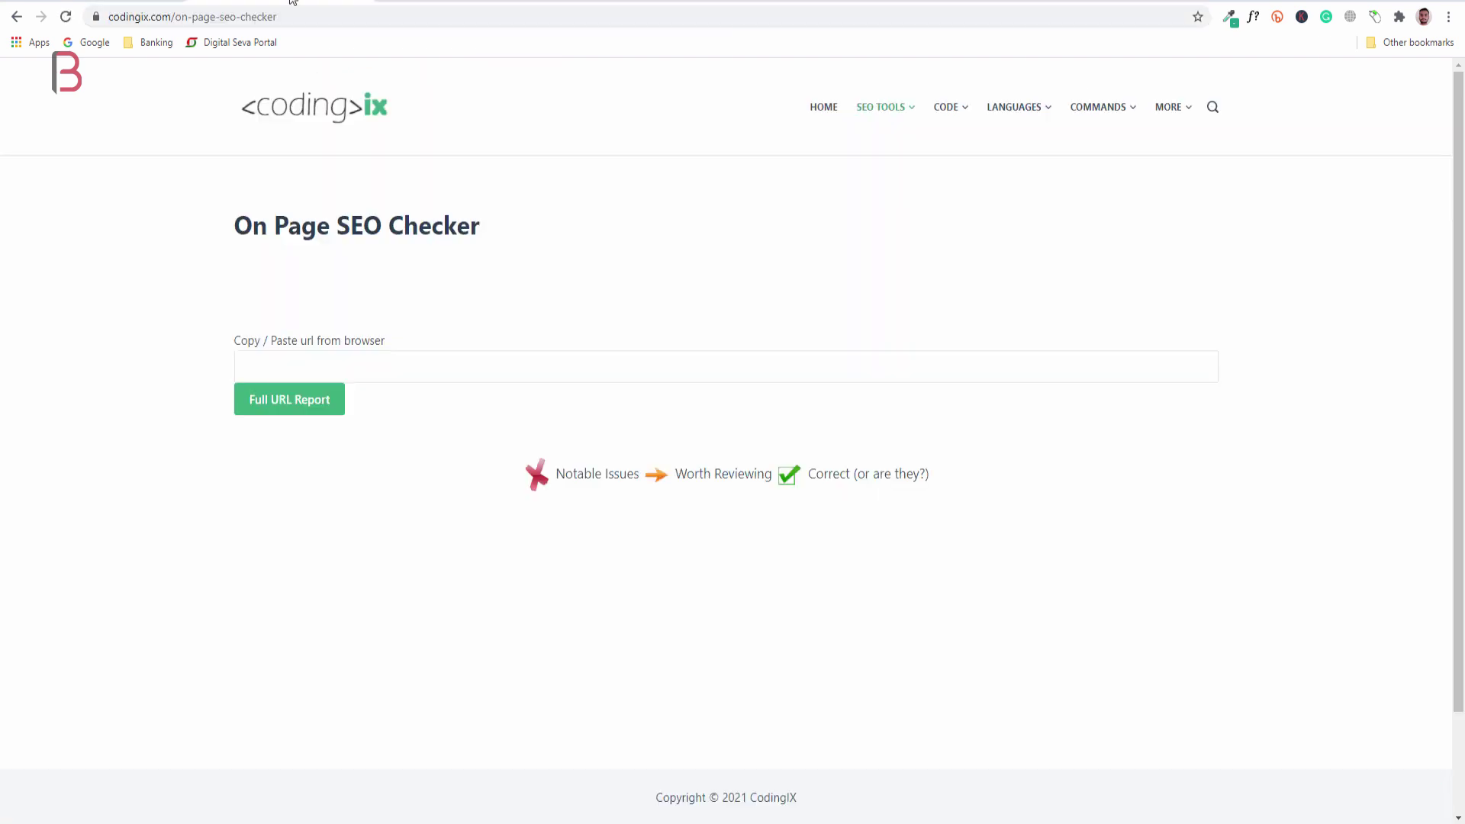
left_click(347, 366)
key("ctrl+v")
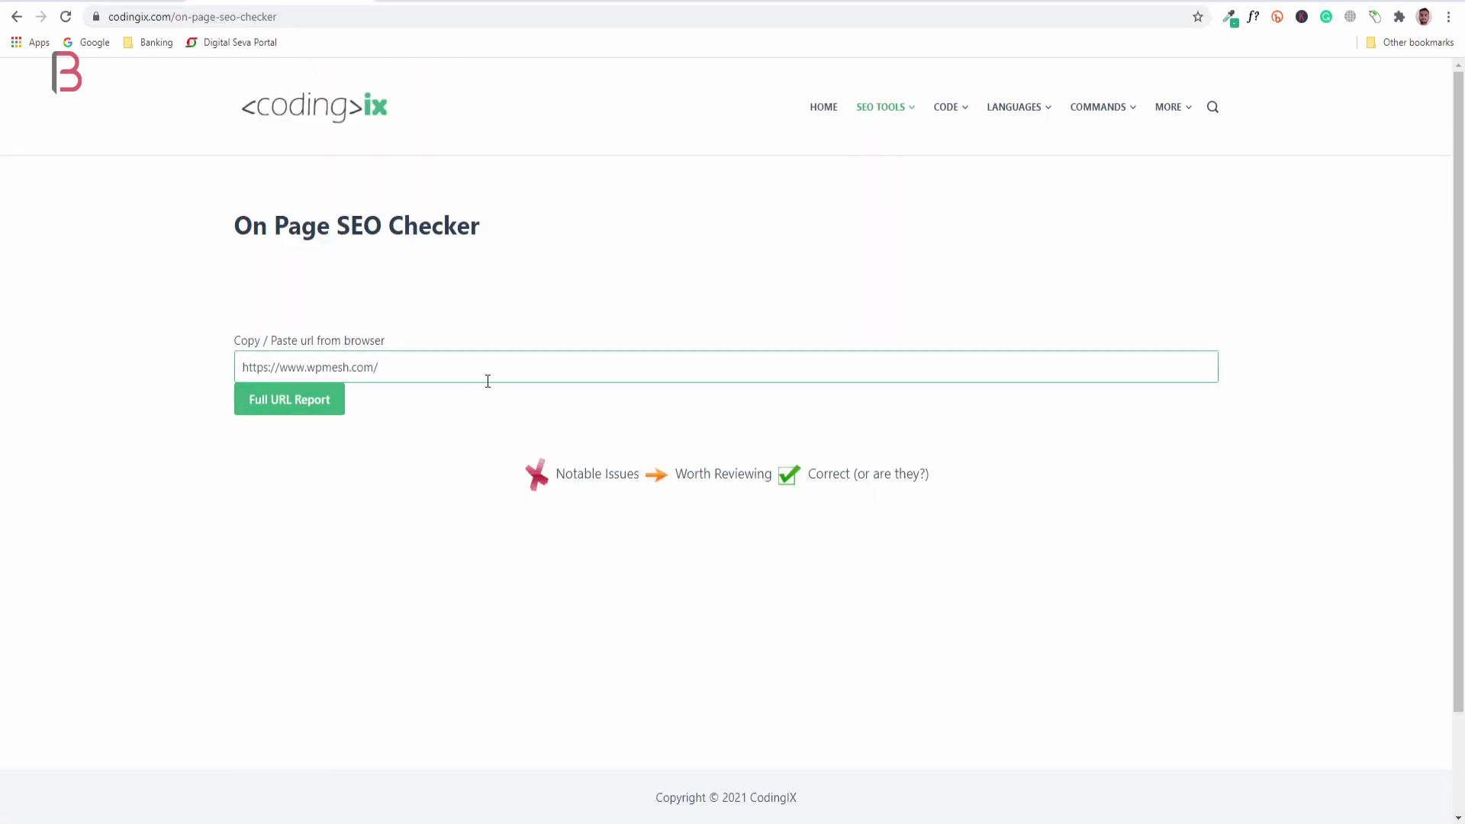
left_click(304, 416)
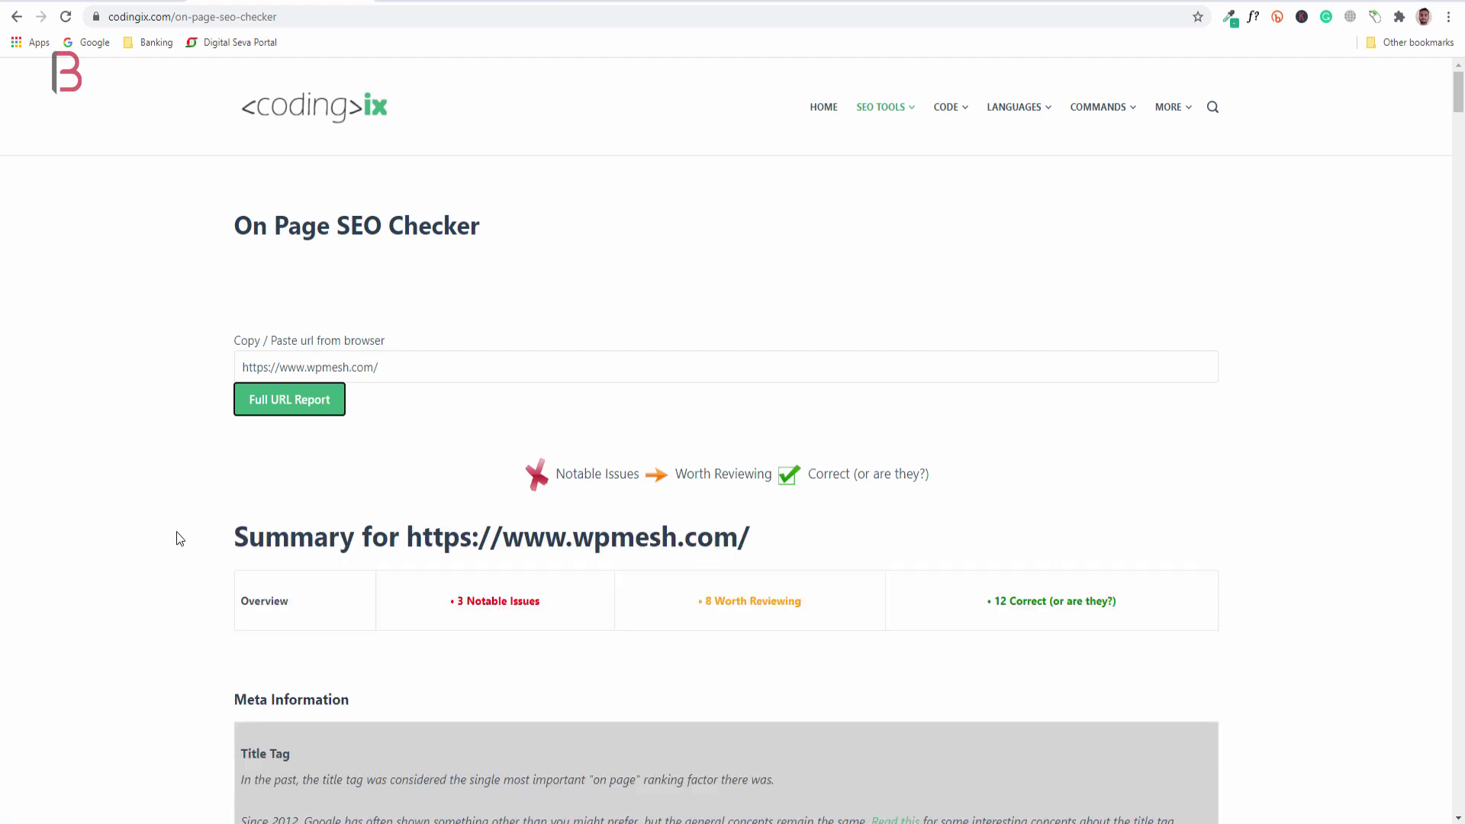
Examine the correct, worth reviewing and notable issue entries in the report's summary overview
scroll(580, 457, "down", 3)
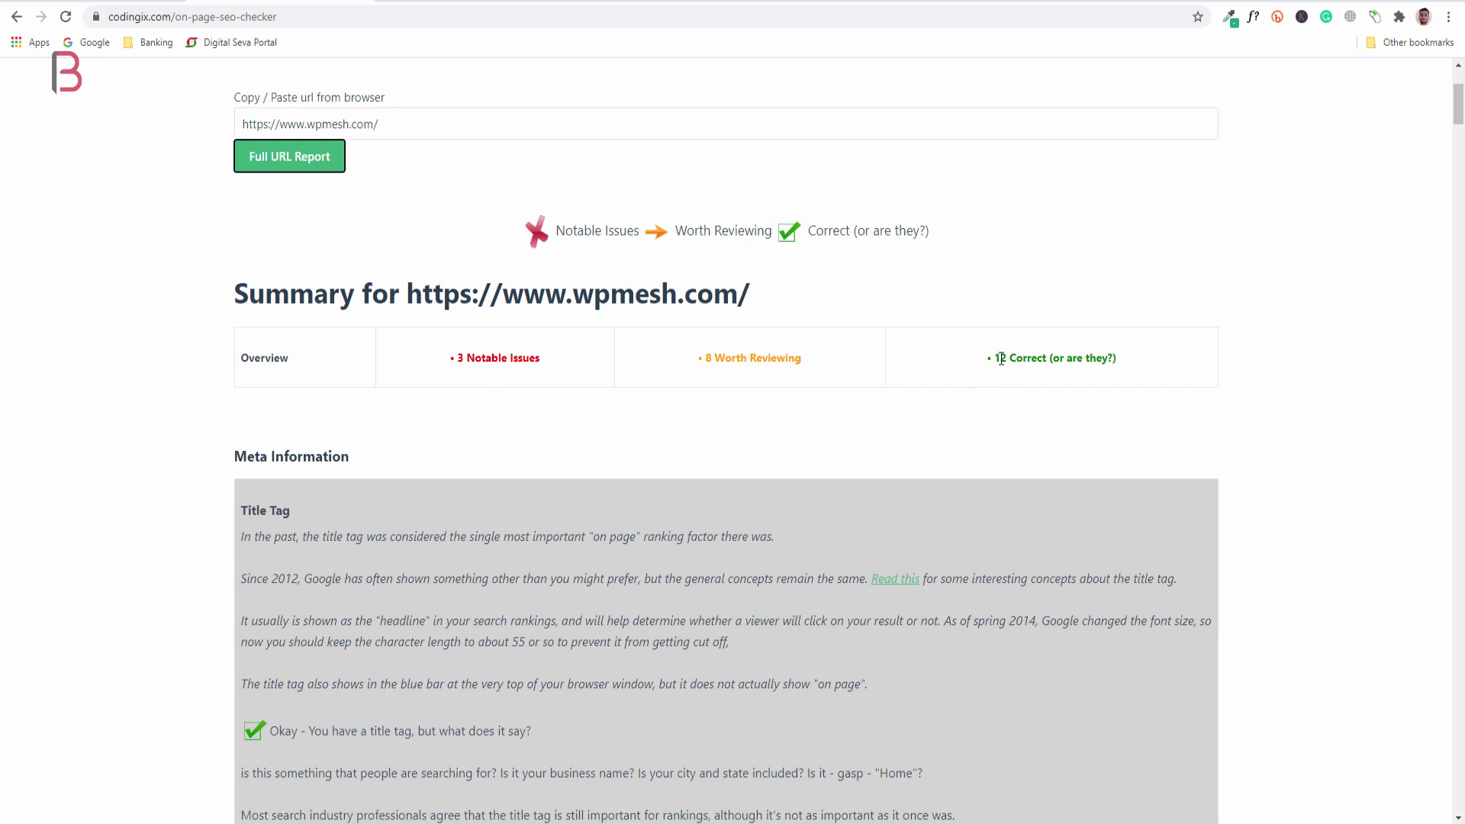
left_click_drag(1001, 358, 1078, 360)
left_click(899, 378)
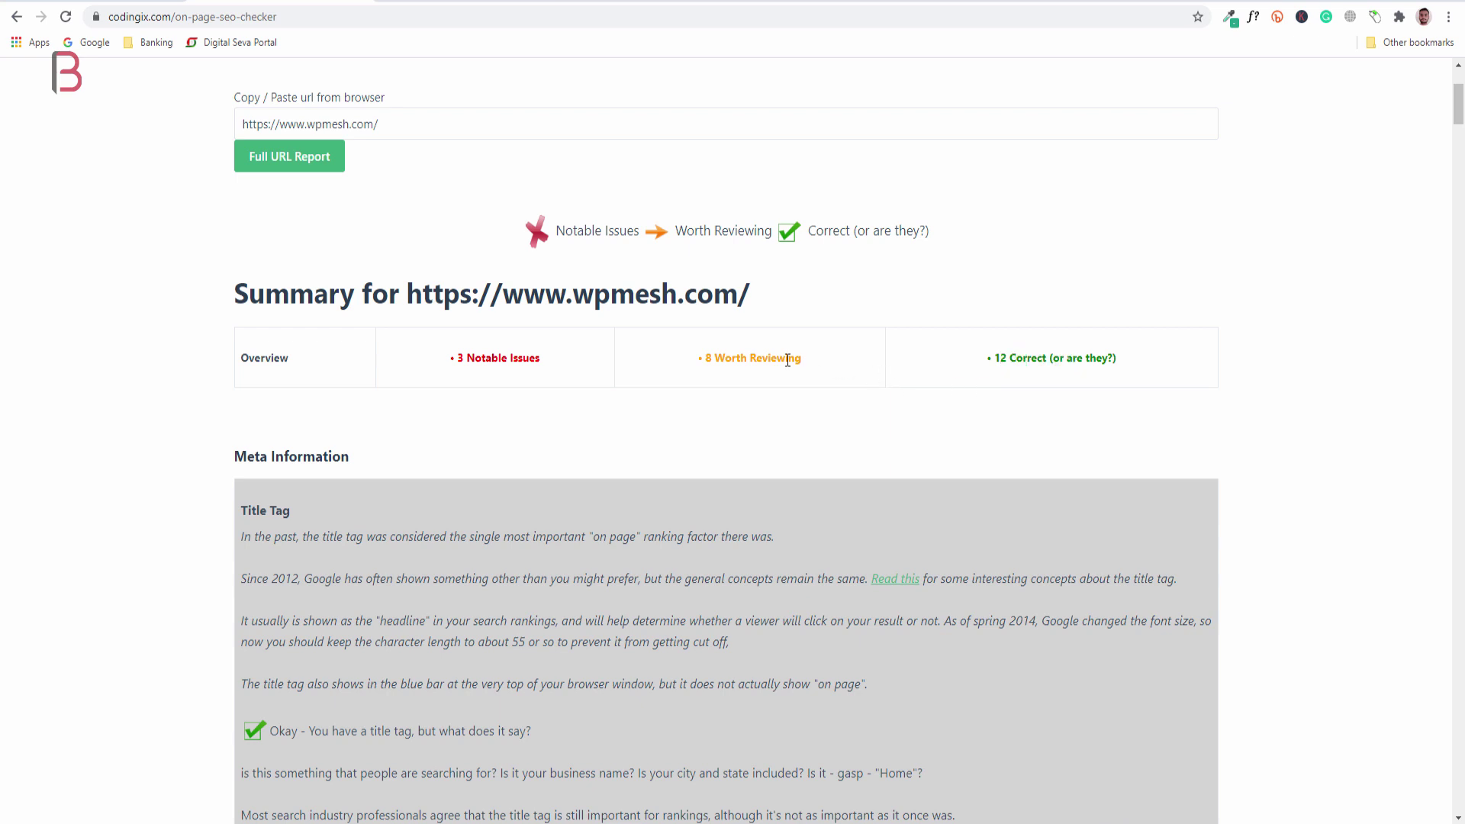
left_click_drag(801, 360, 717, 361)
left_click_drag(540, 360, 469, 359)
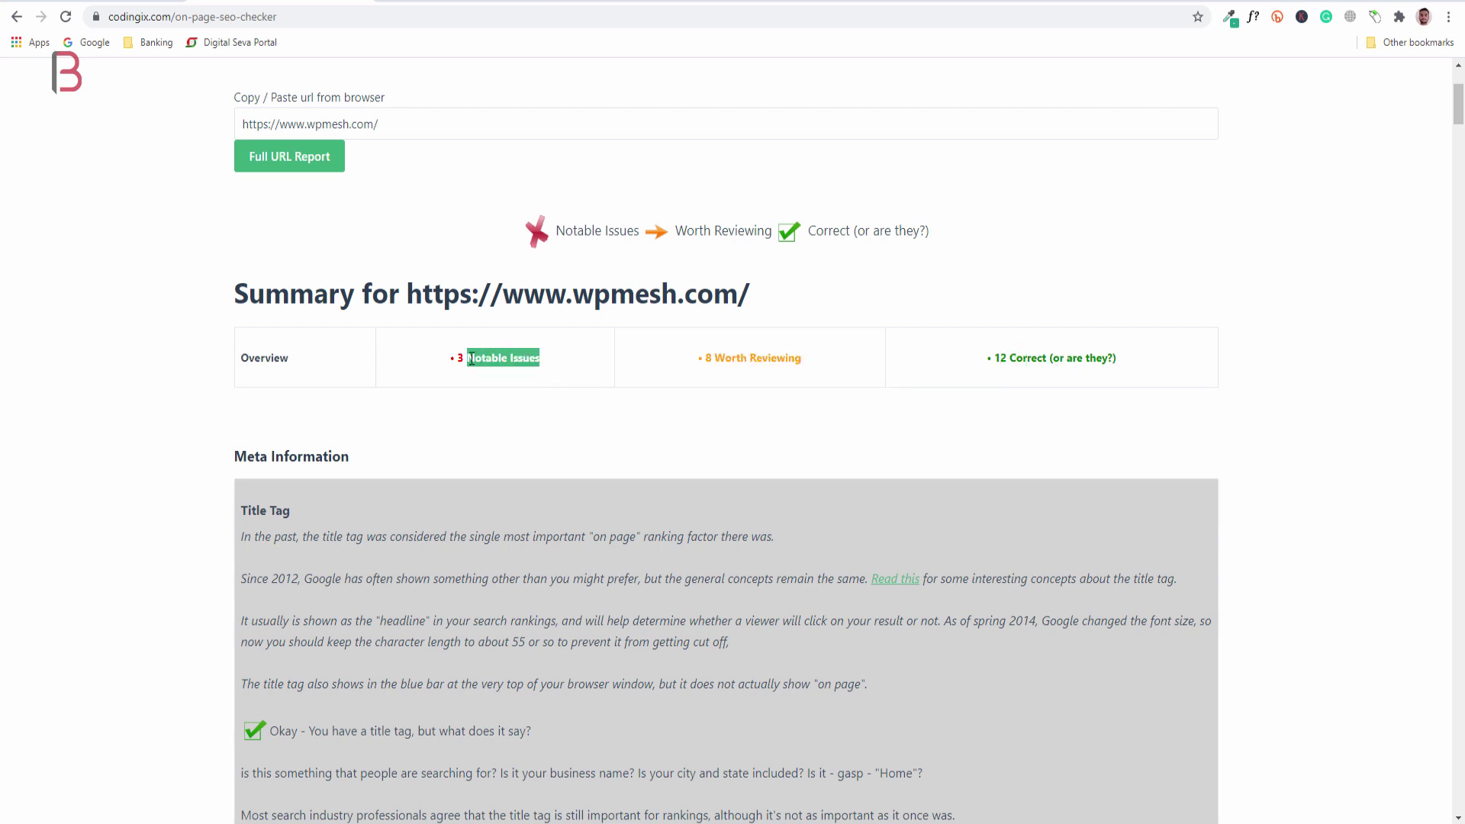
left_click(474, 362)
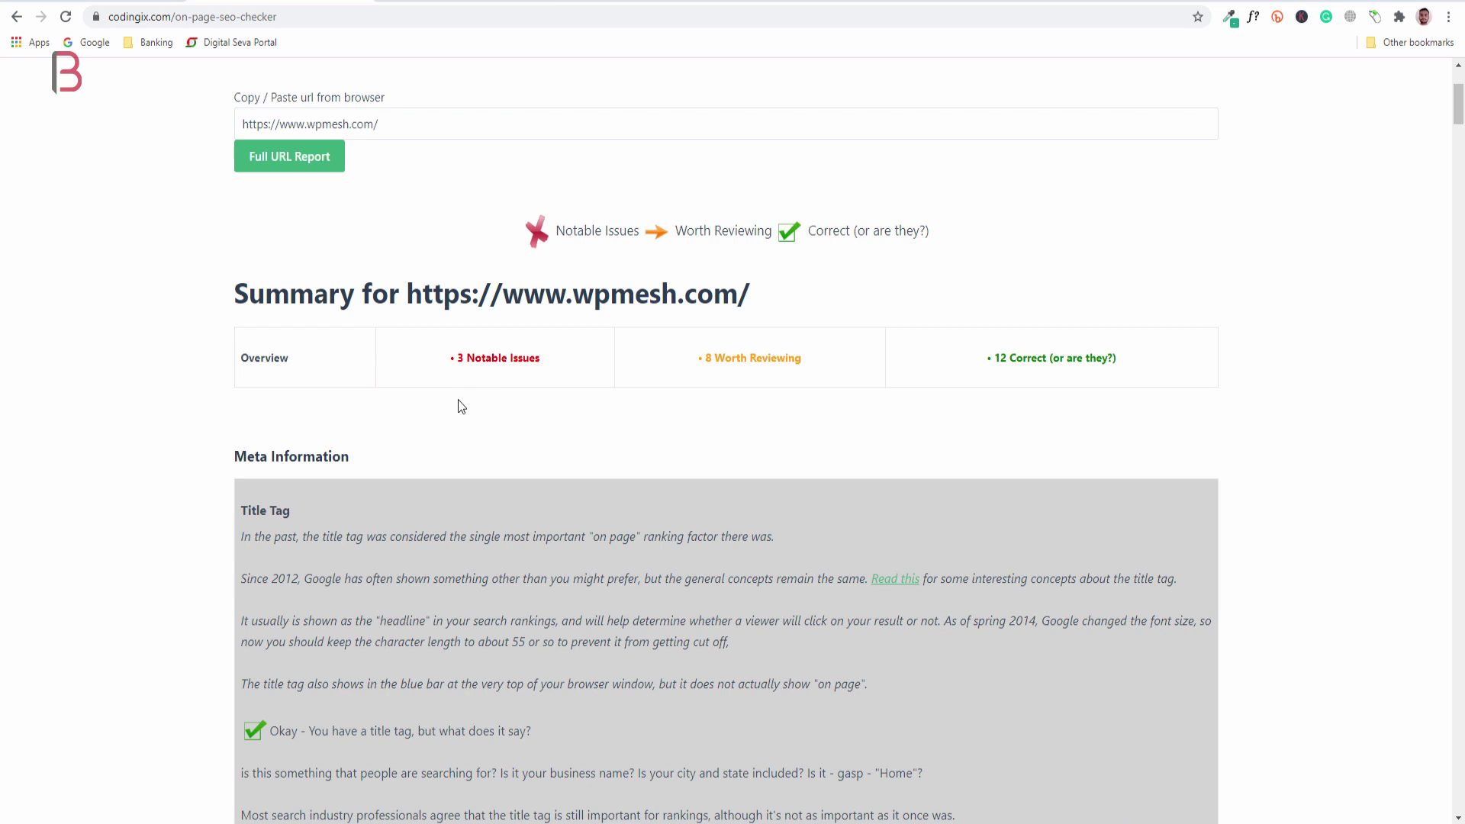
Read the report's Meta Information section, covering the title, description, keyword, header, image and robots tag checks
scroll(461, 406, "down", 4)
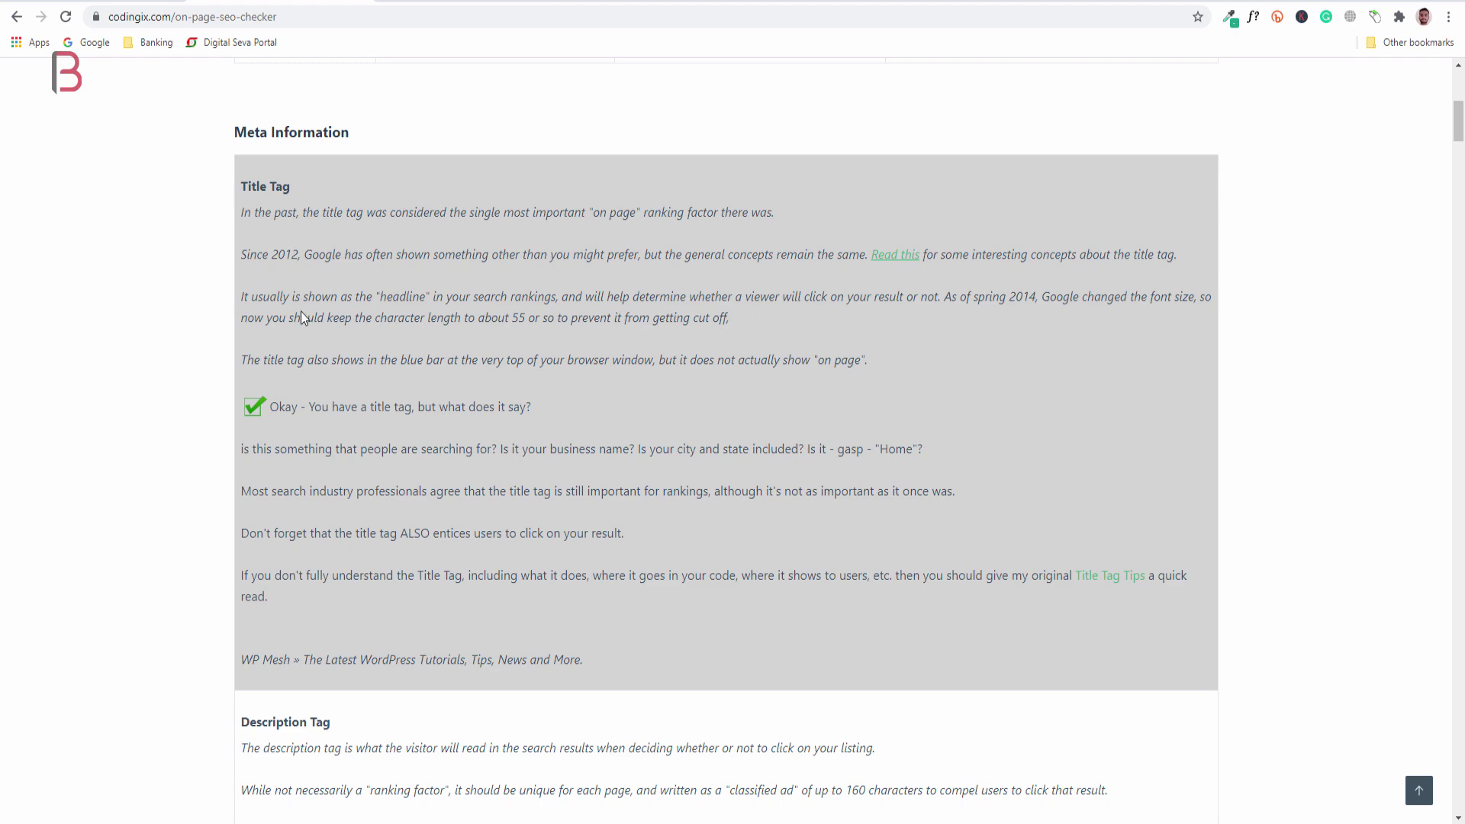
scroll(302, 361, "down", 5)
scroll(296, 368, "down", 5)
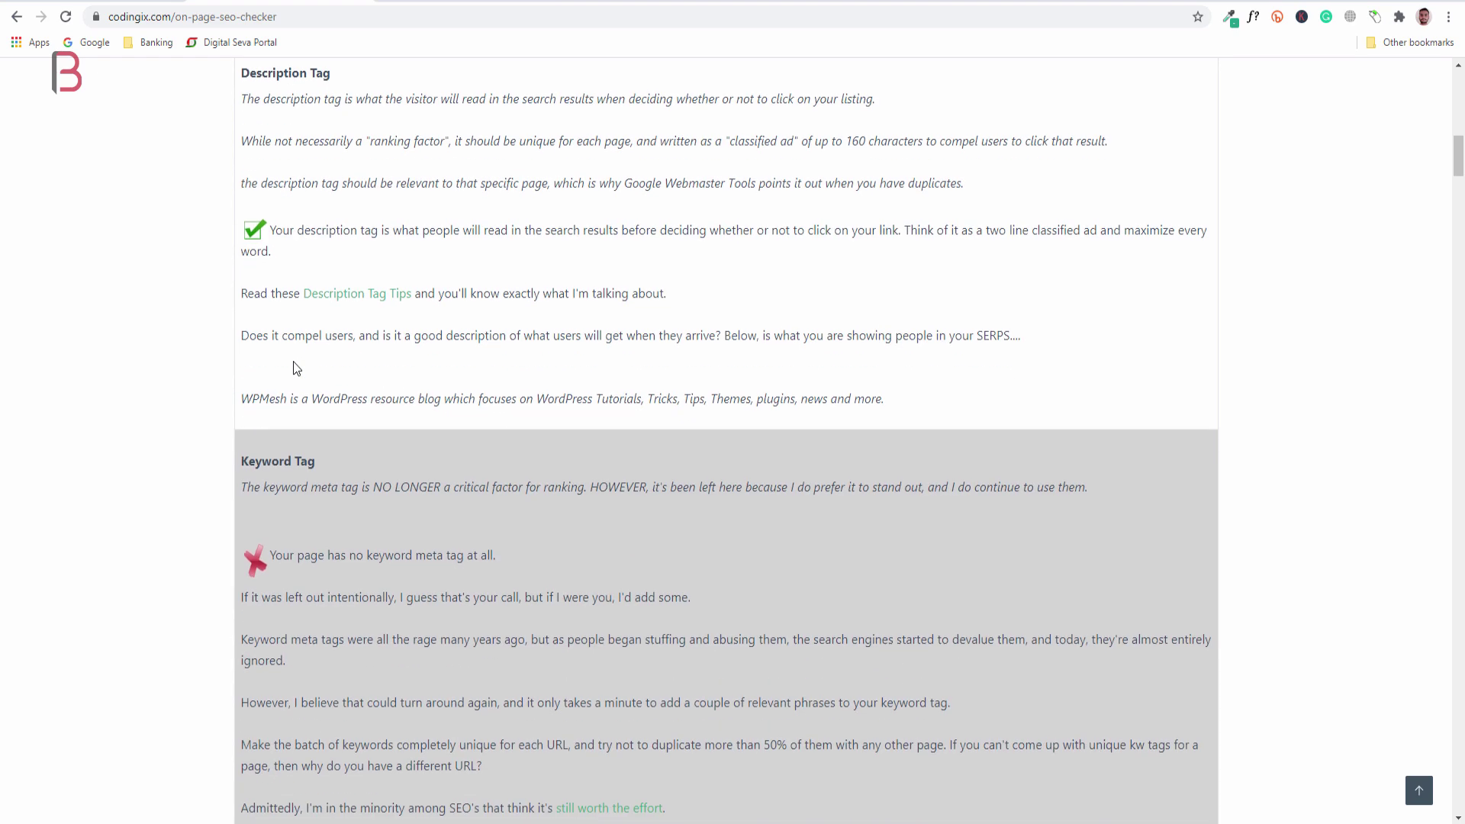
scroll(288, 351, "down", 2)
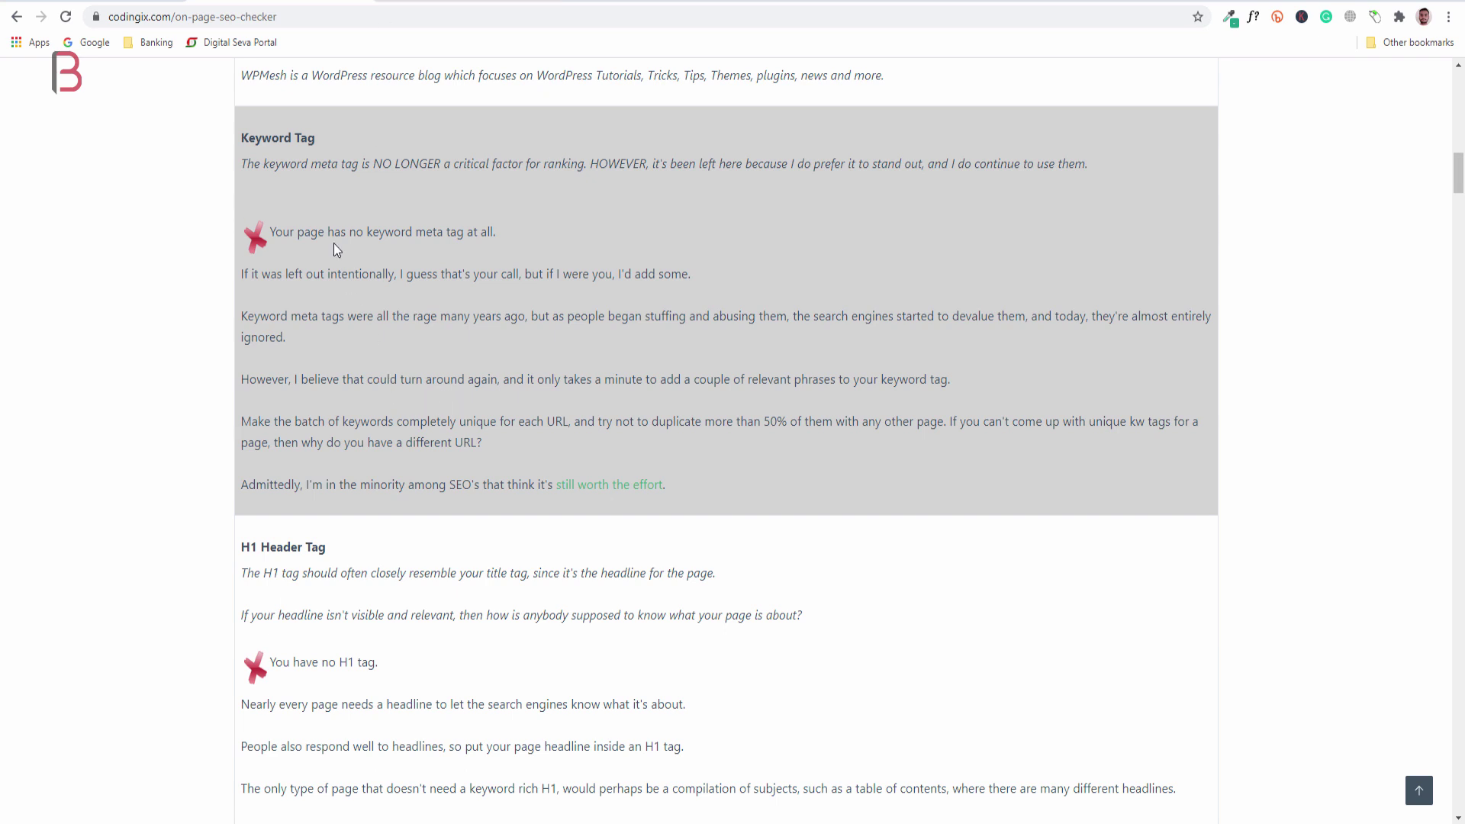
scroll(368, 401, "down", 10)
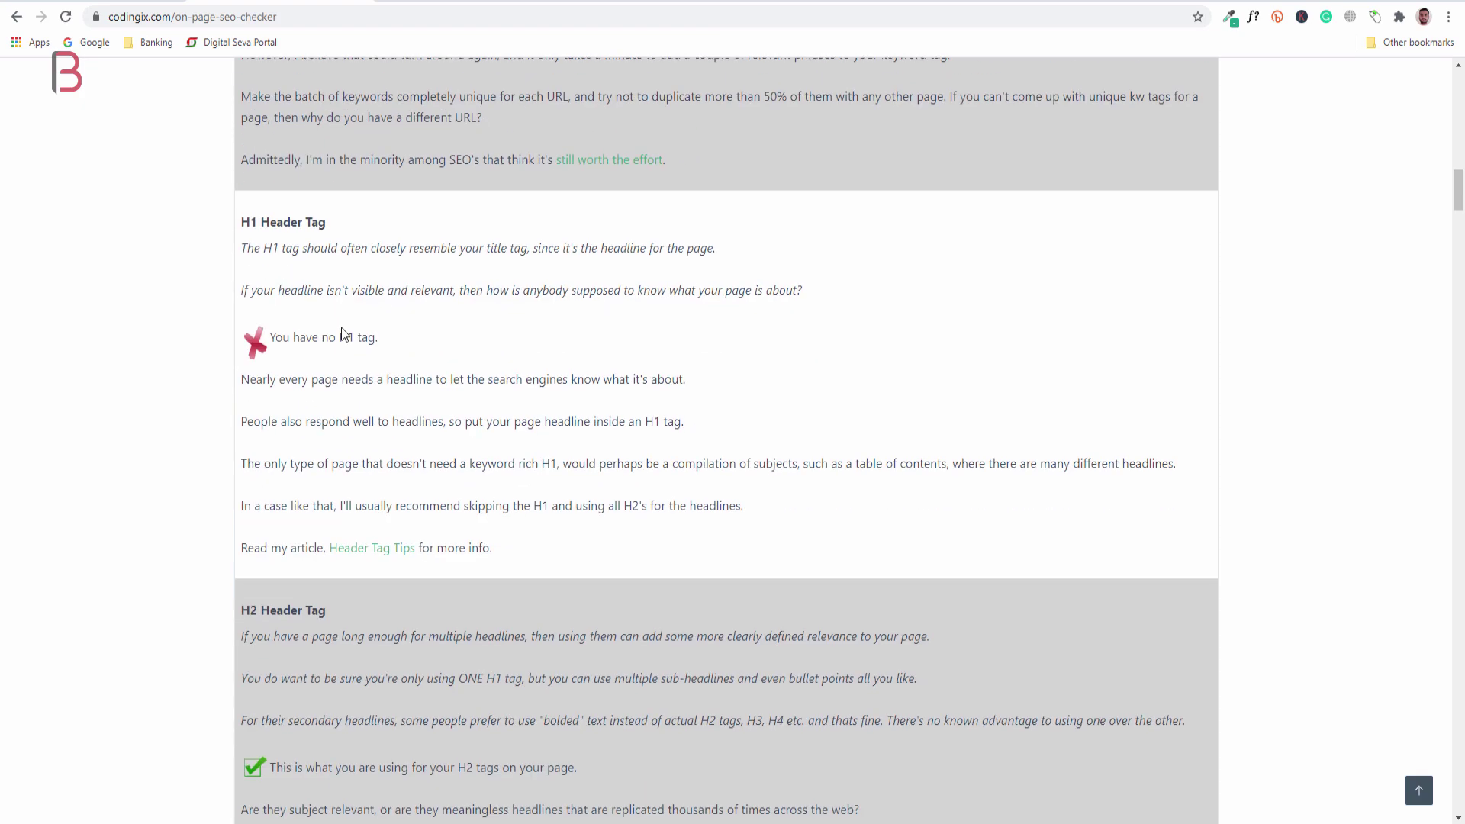
scroll(279, 372, "down", 7)
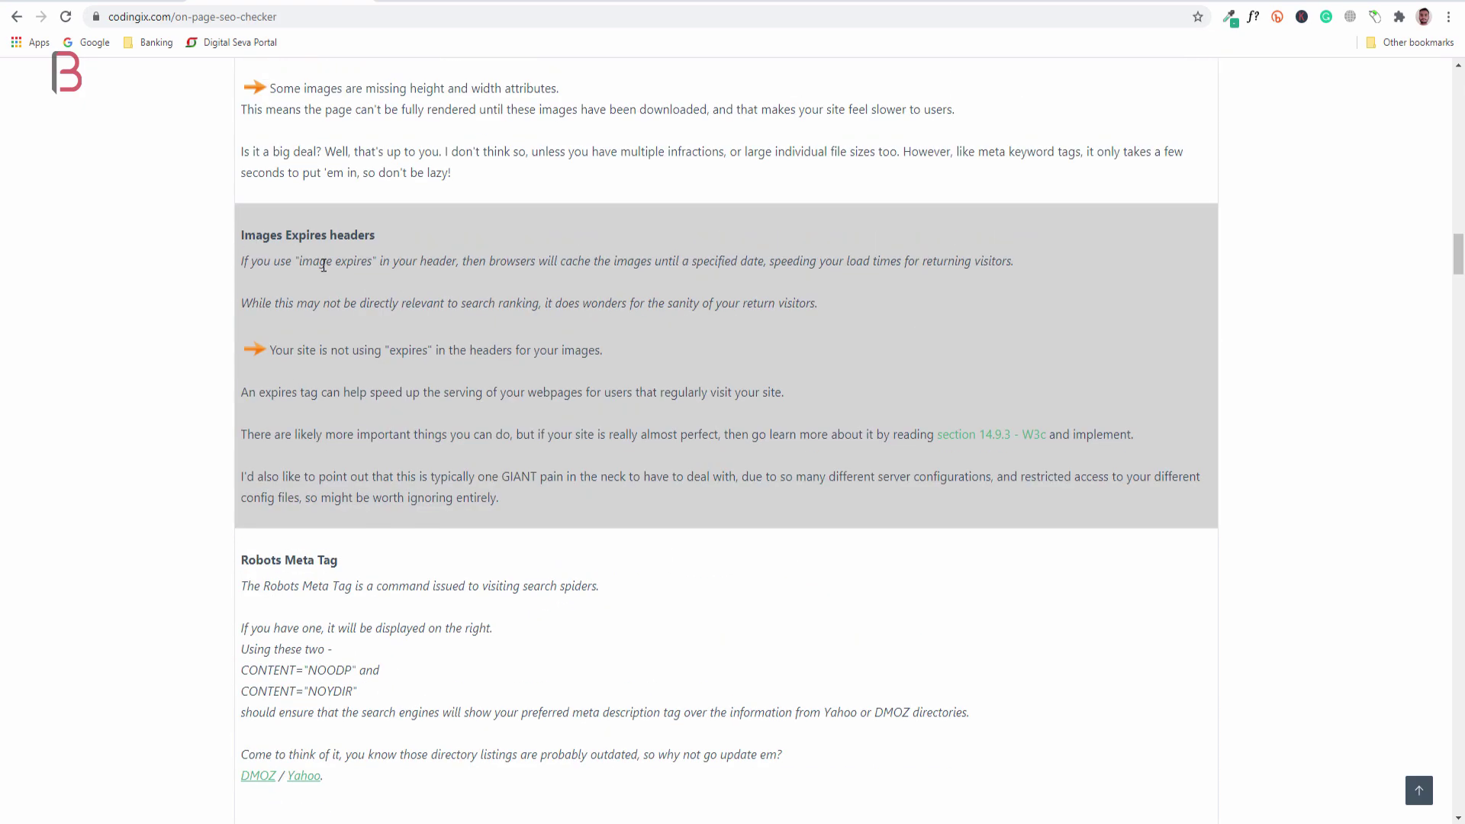
scroll(313, 344, "down", 4)
scroll(313, 305, "down", 5)
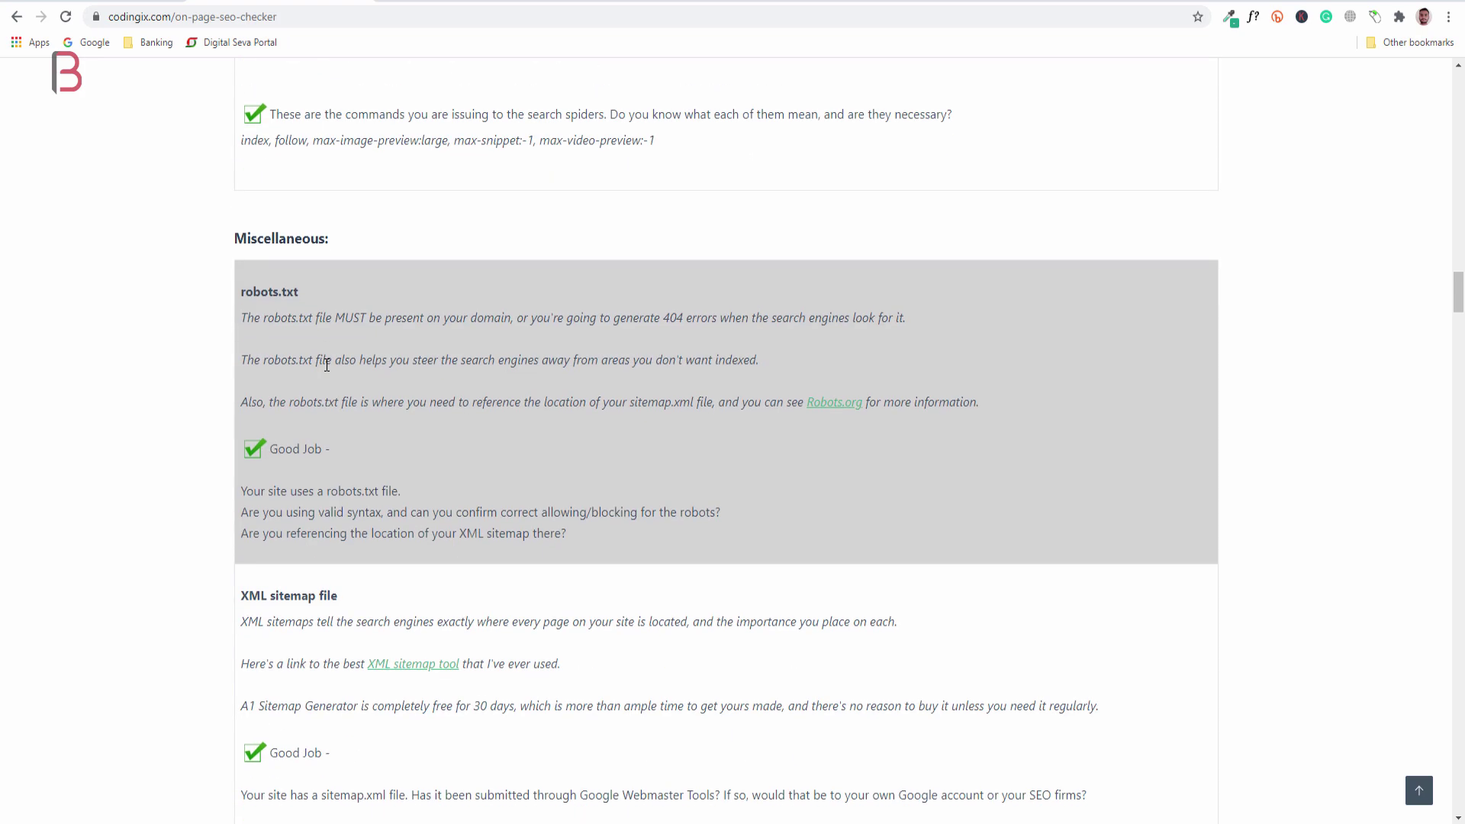
Review the Miscellaneous, Links and Compression sections through the end of the report and return to the page's beginning
scroll(308, 362, "down", 8)
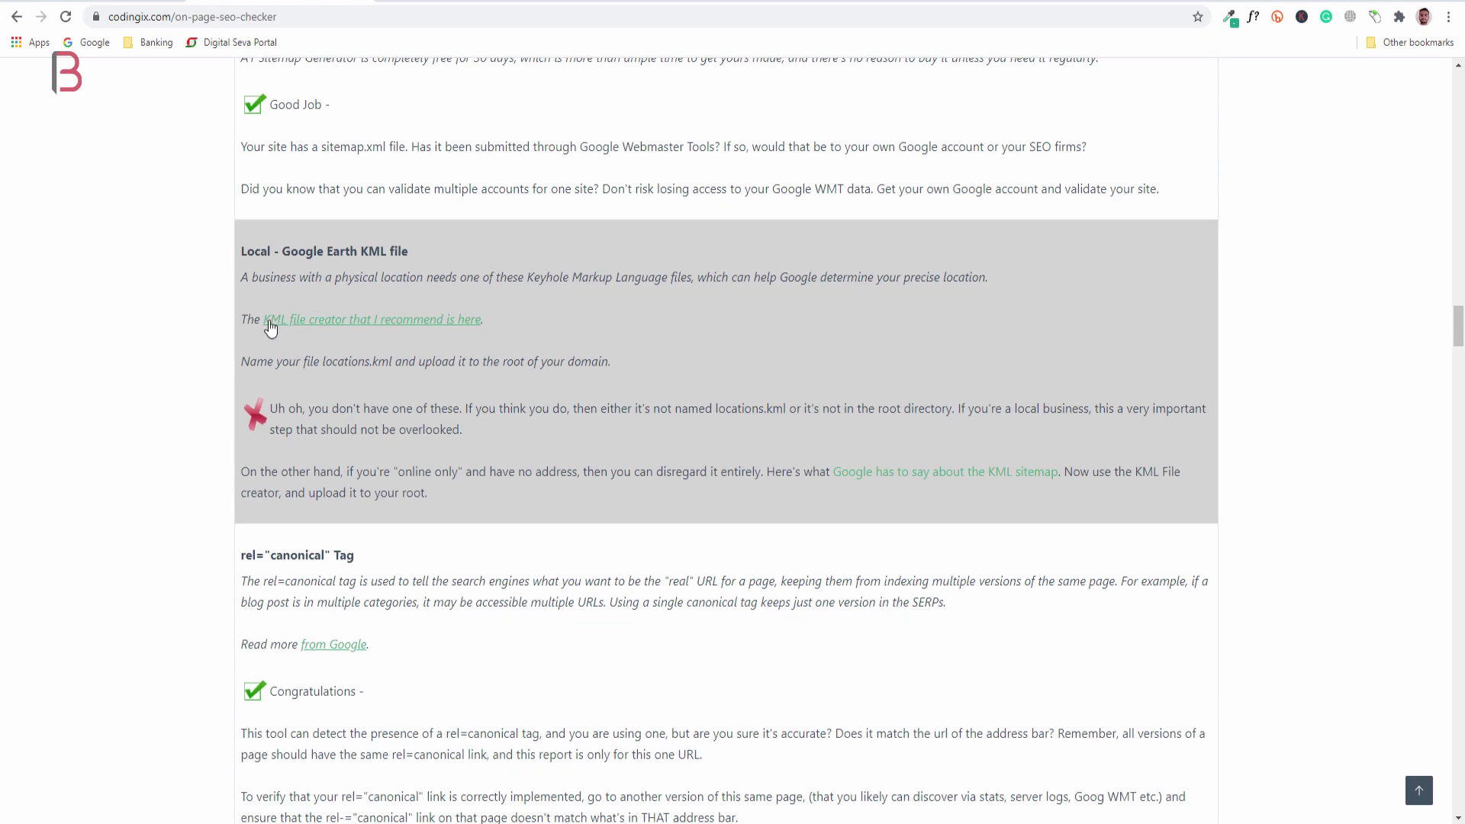
scroll(348, 278, "down", 1)
scroll(347, 278, "down", 12)
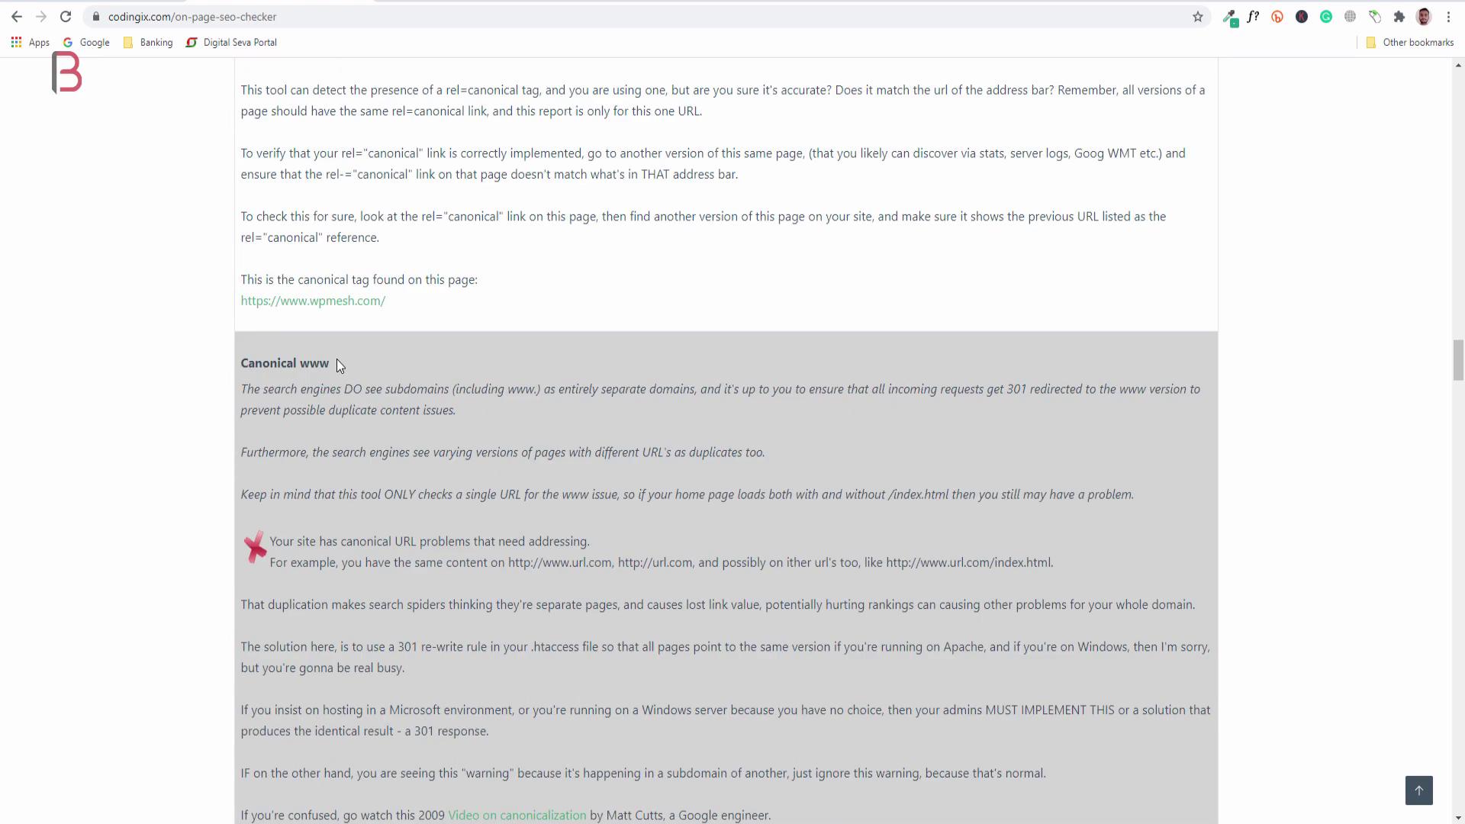
scroll(390, 456, "down", 20)
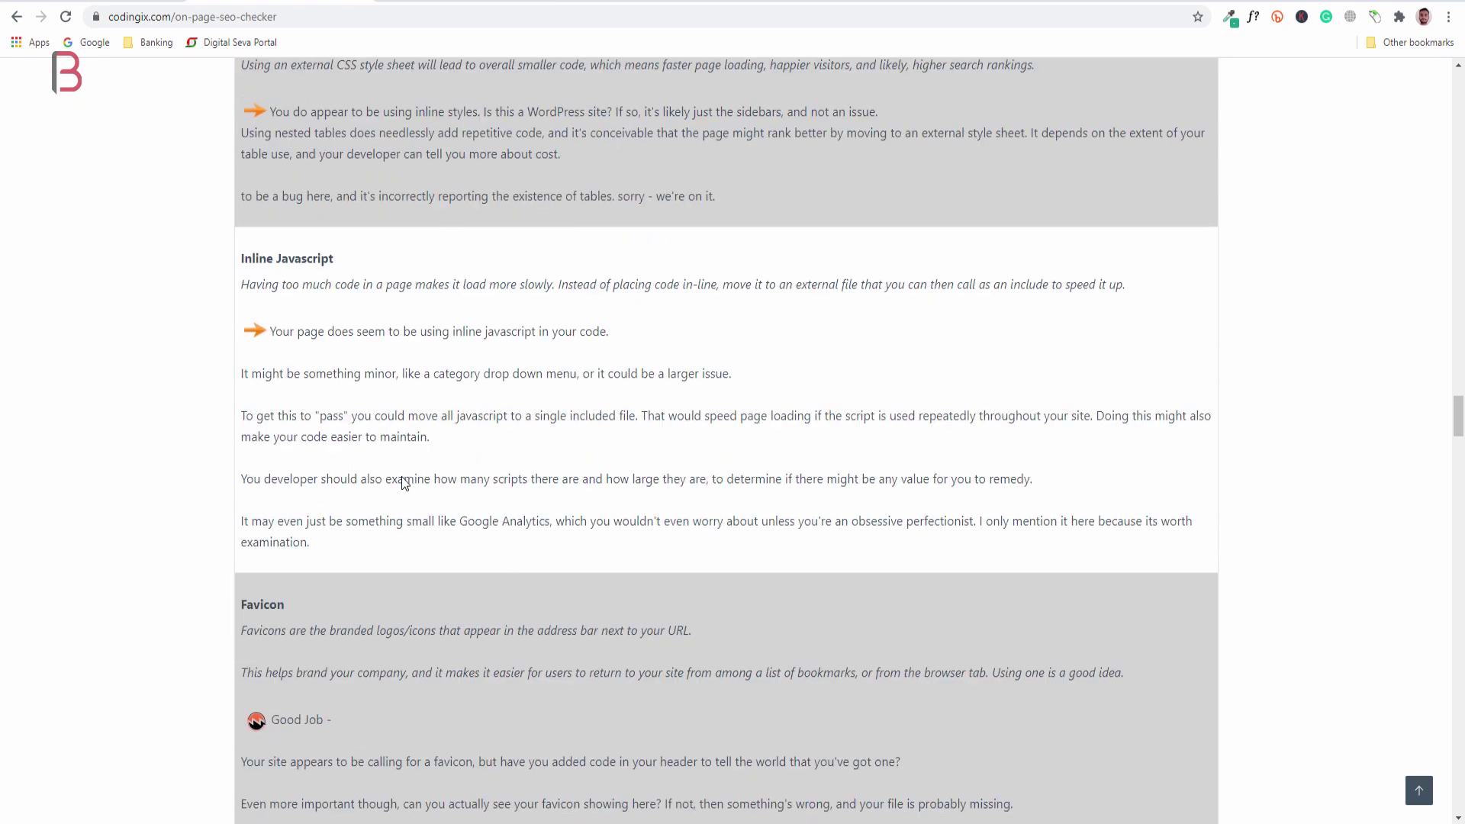
scroll(405, 485, "down", 16)
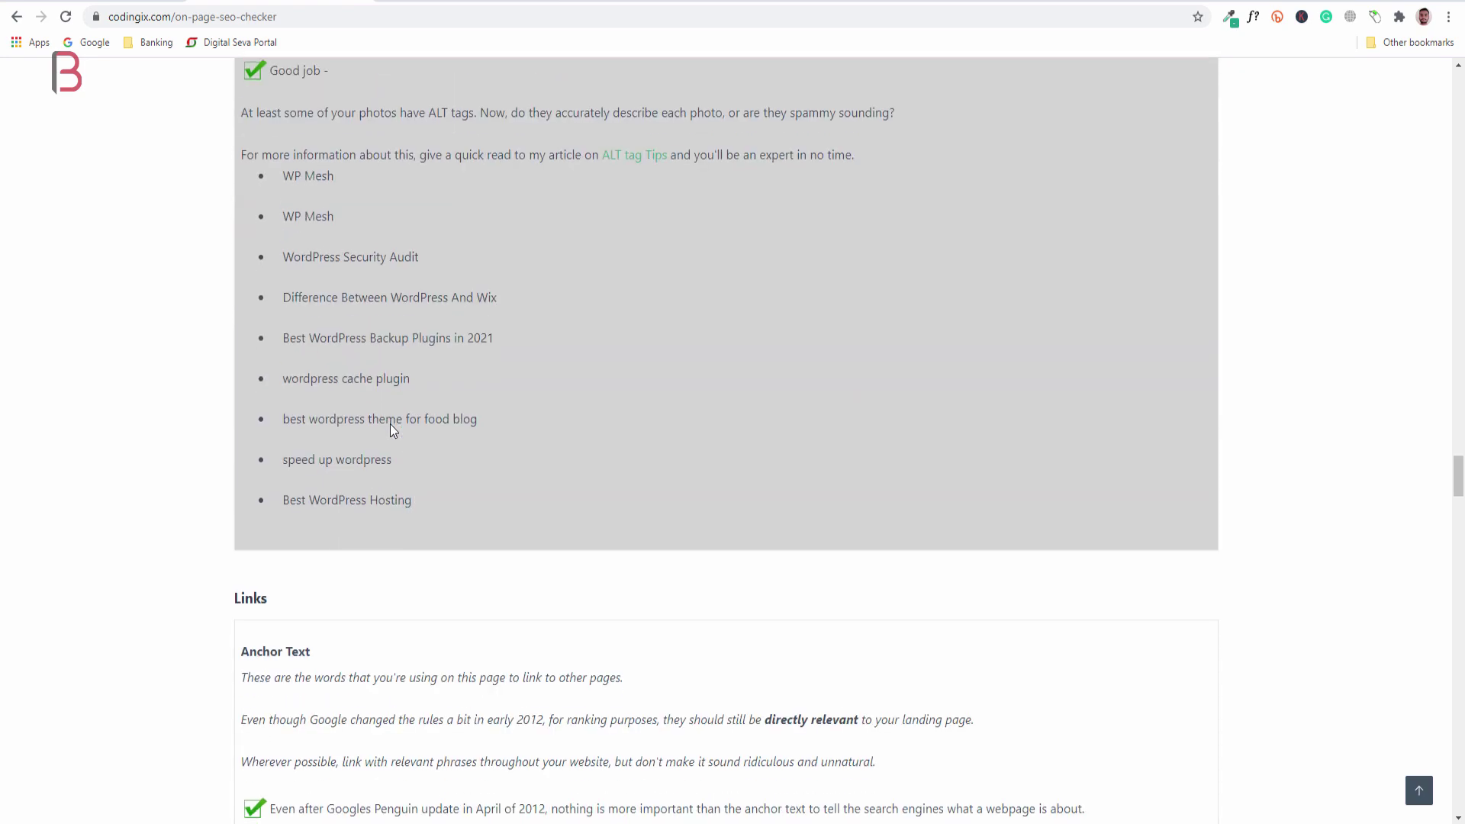
scroll(319, 385, "up", 2)
scroll(387, 433, "down", 11)
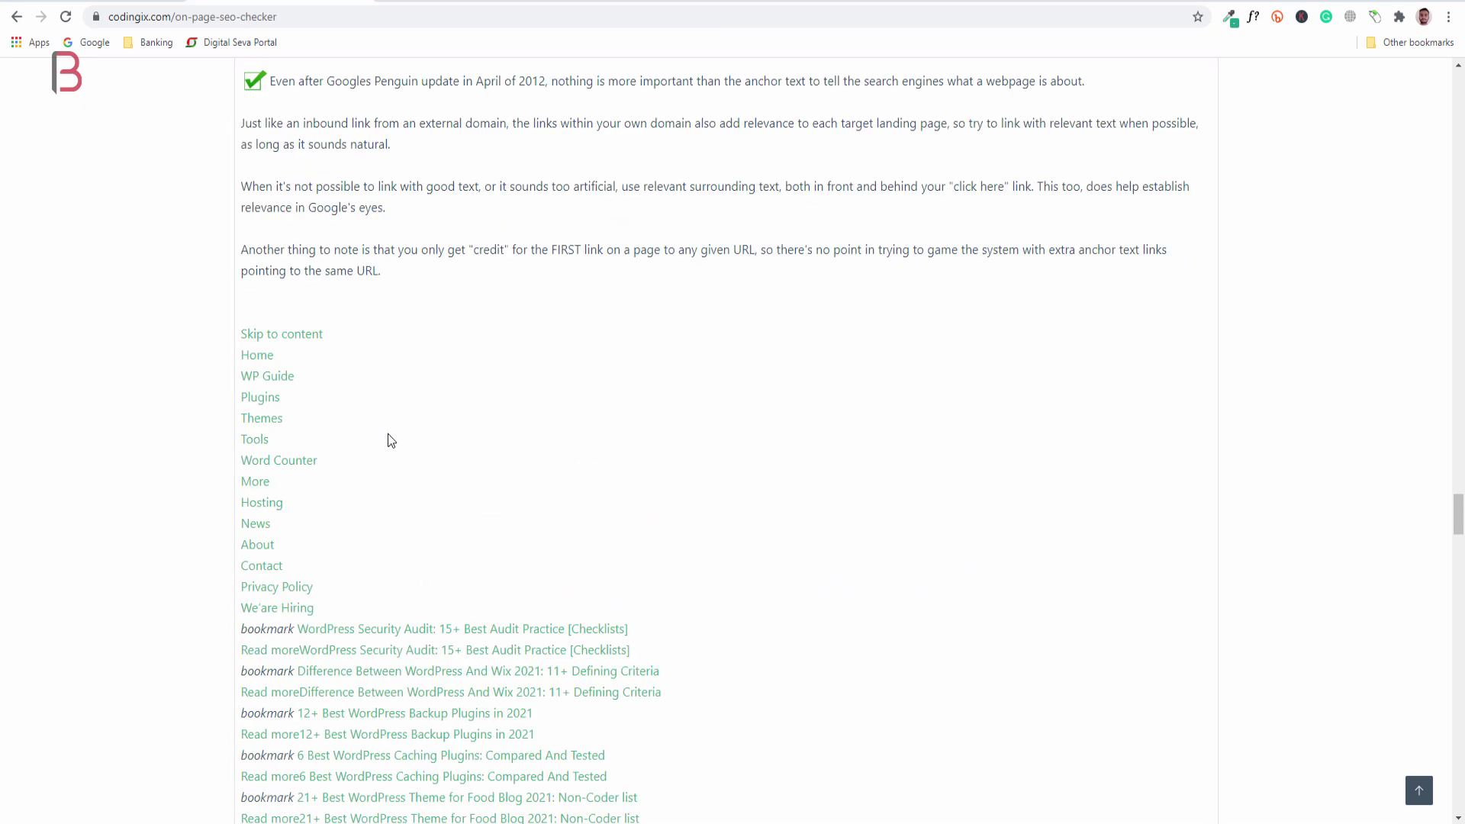
scroll(372, 387, "down", 10)
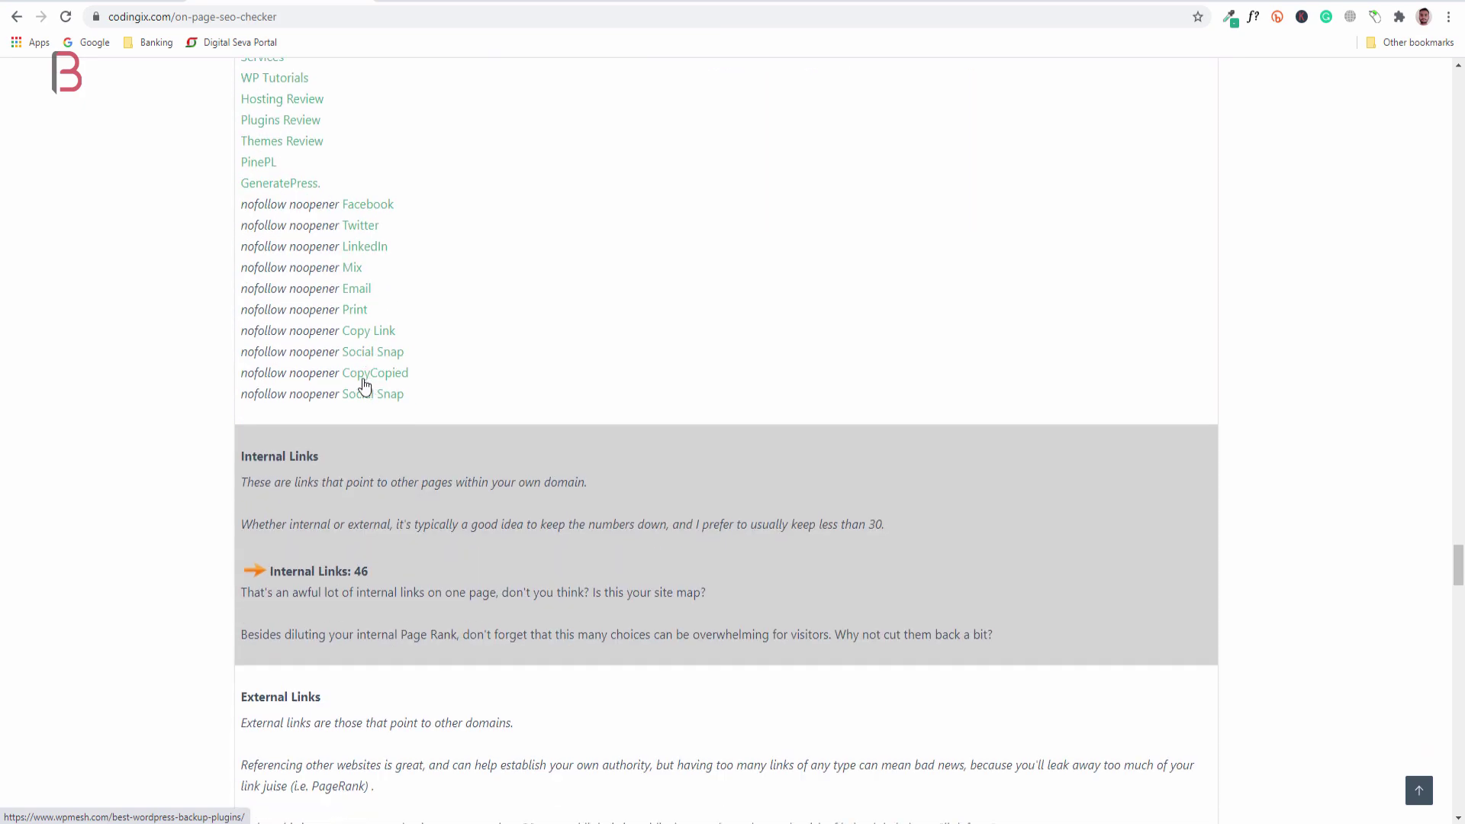
scroll(333, 364, "down", 5)
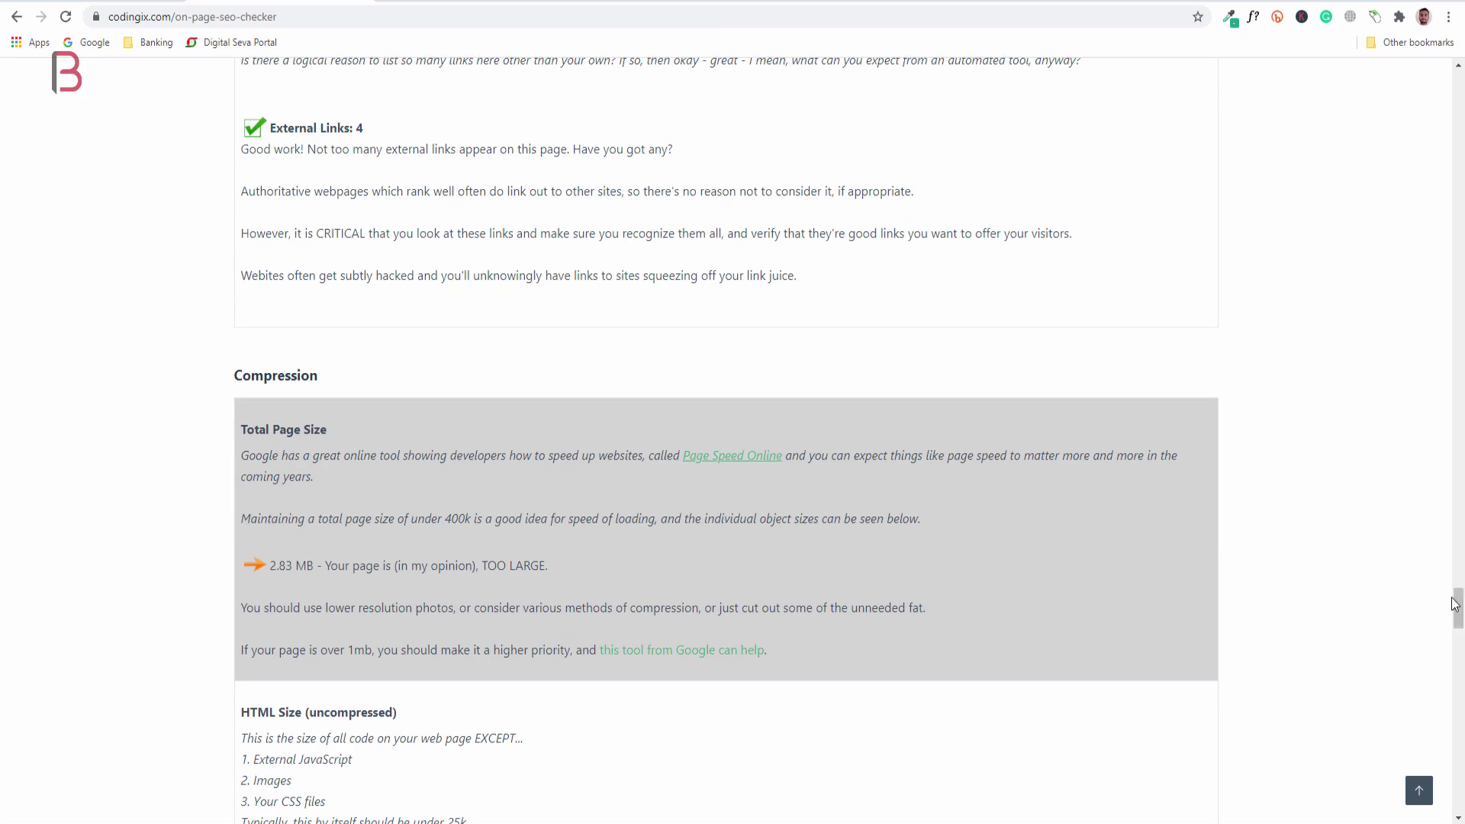
left_click_drag(1456, 605, 1452, 808)
left_click(1418, 790)
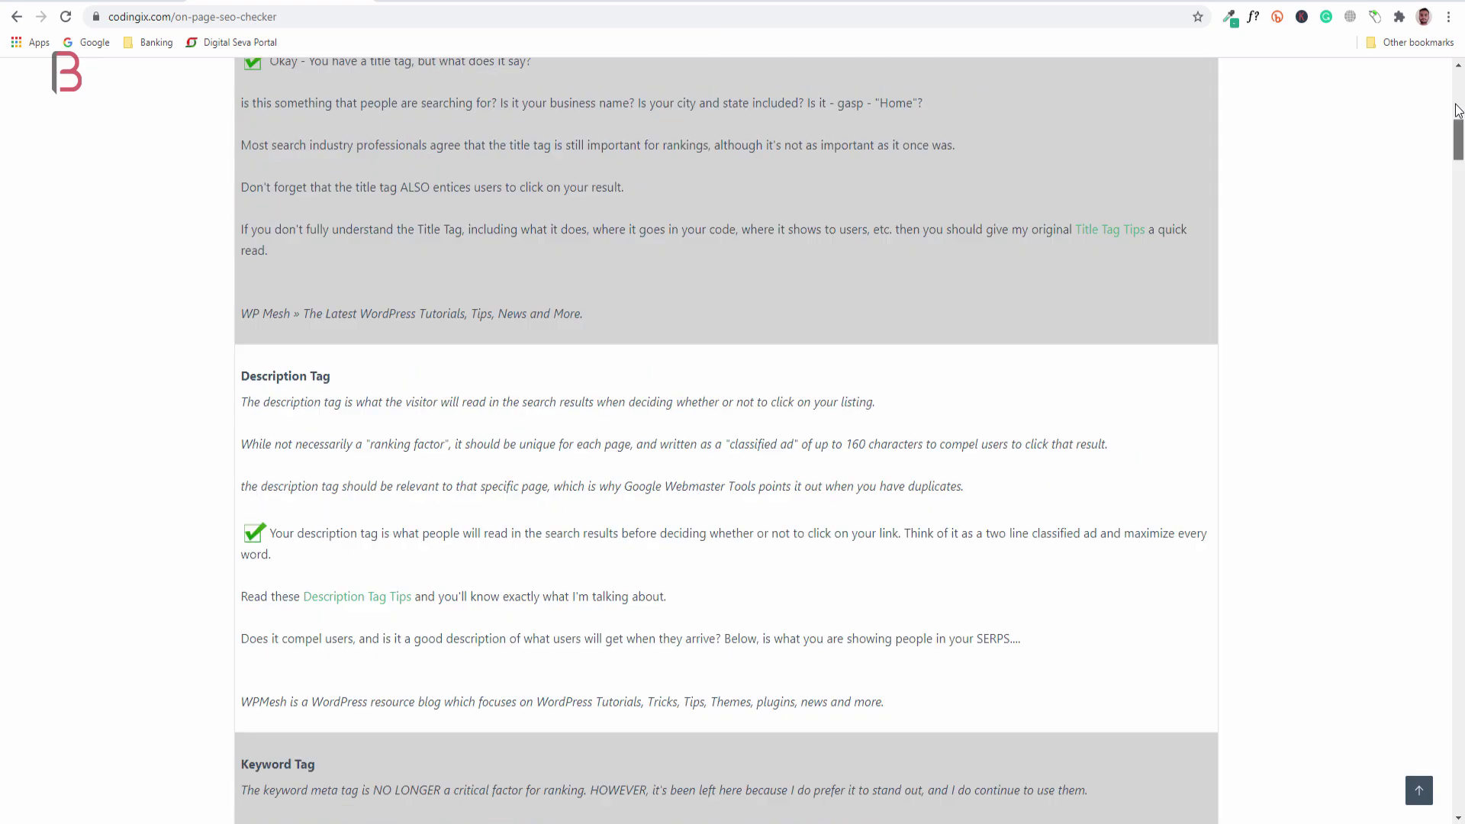
scroll(952, 391, "down", 7)
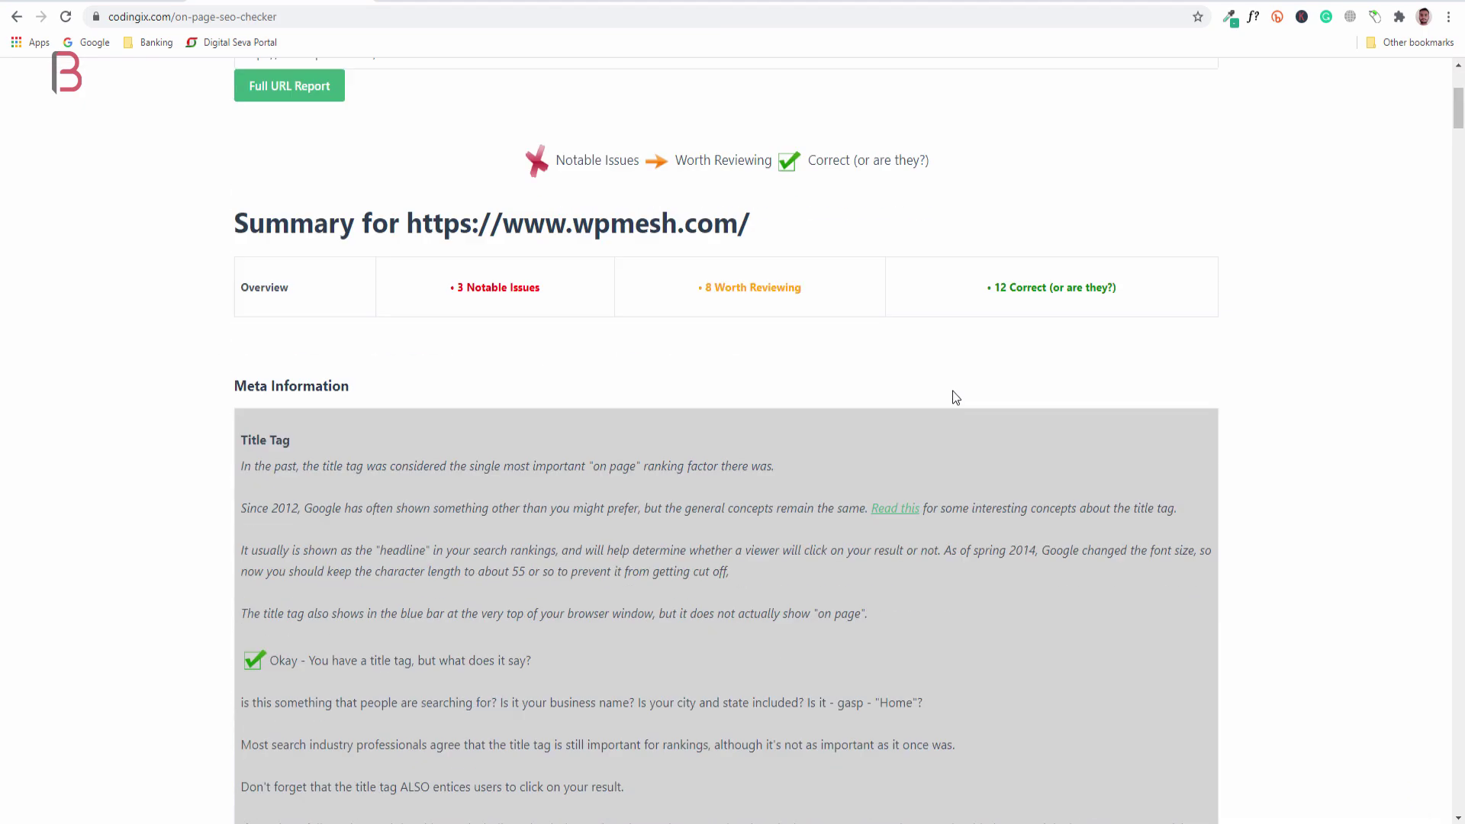
left_click_drag(1456, 126, 1393, 145)
scroll(360, 472, "up", 12)
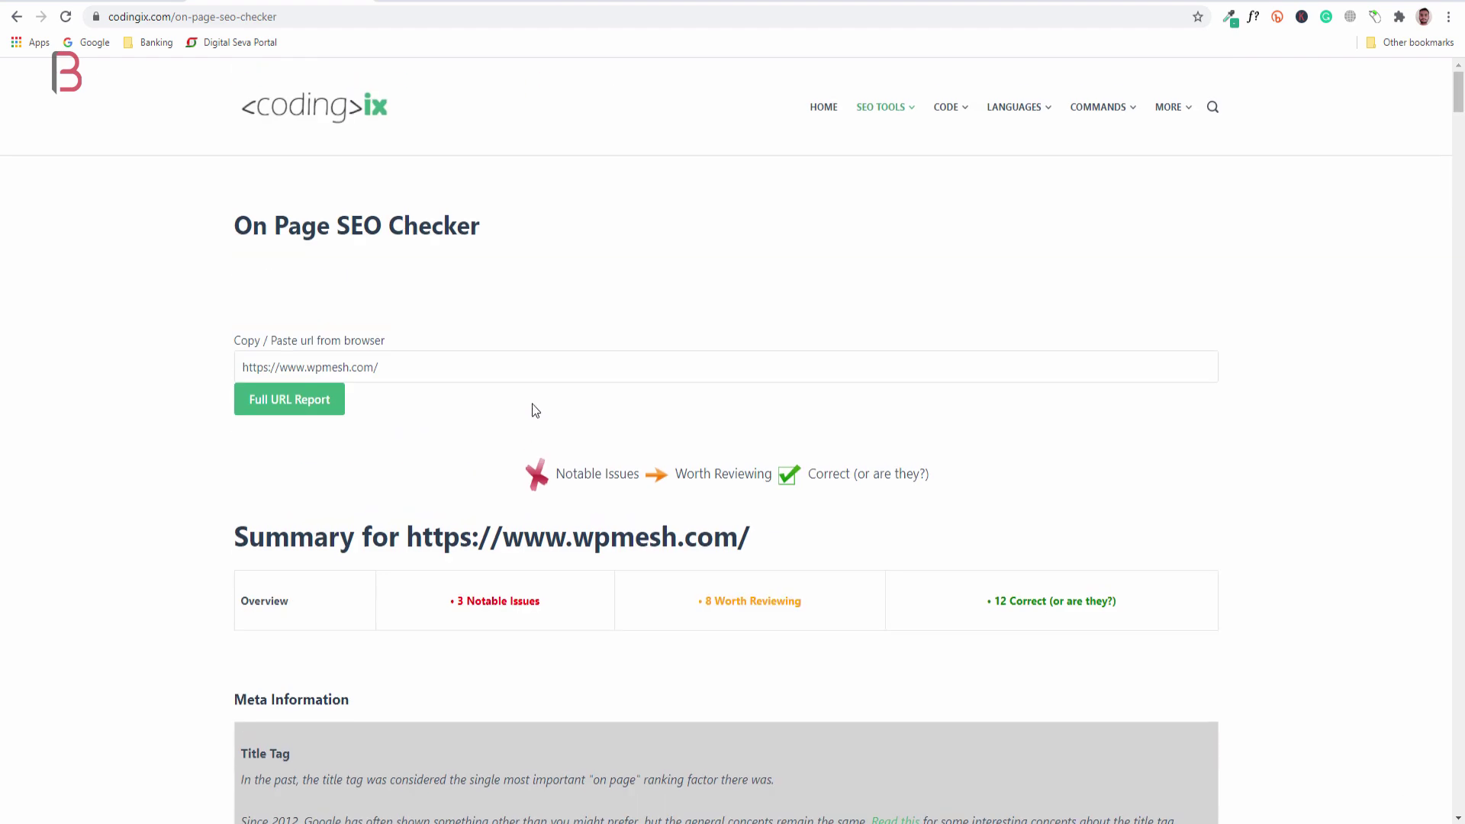
Open the Bulk URL checker page from the site's SEO Tools menu in a new tab and switch to it
scroll(205, 416, "down", 1)
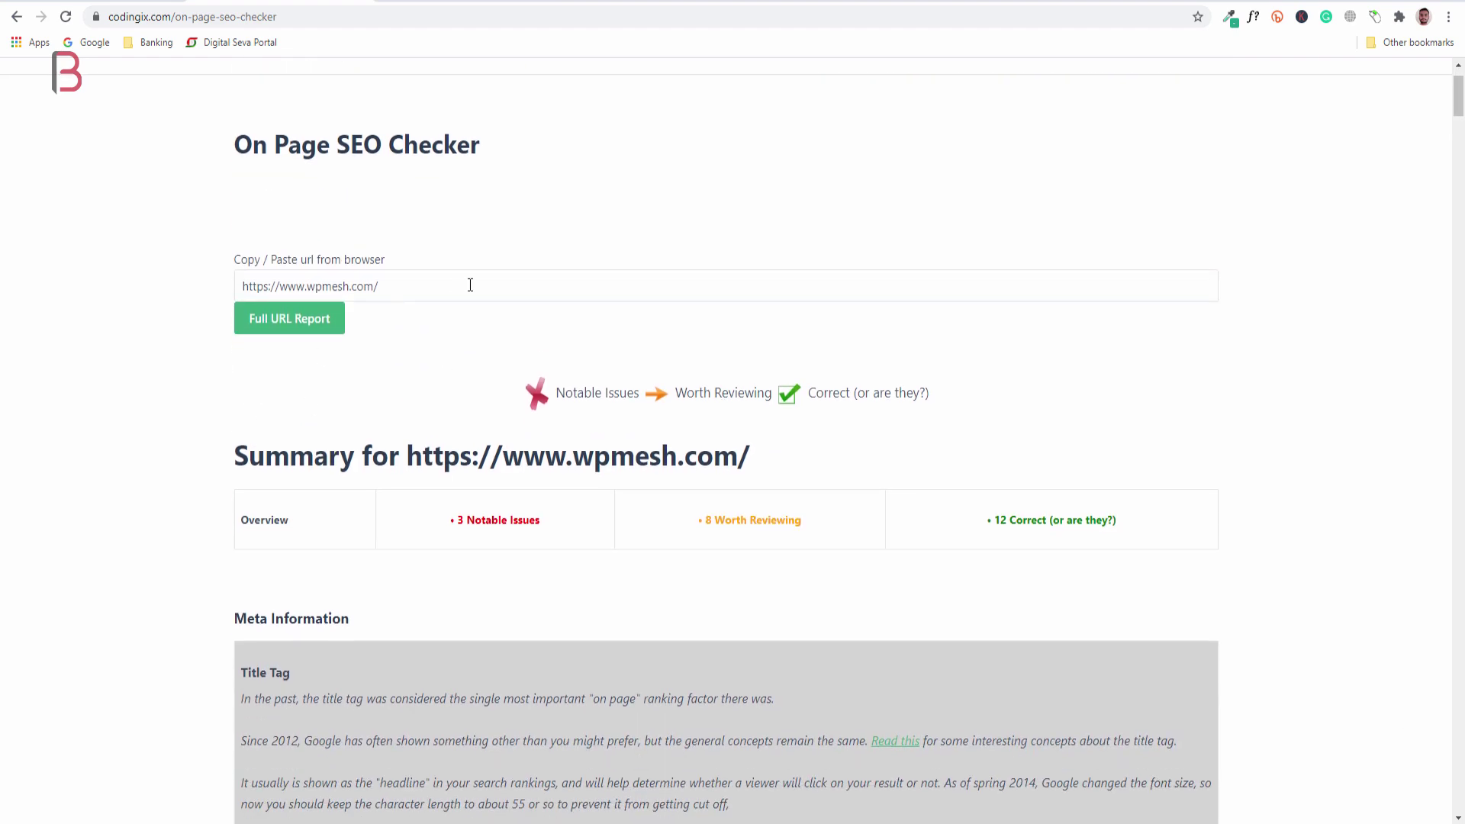
scroll(931, 78, "up", 1)
mouse_move(883, 113)
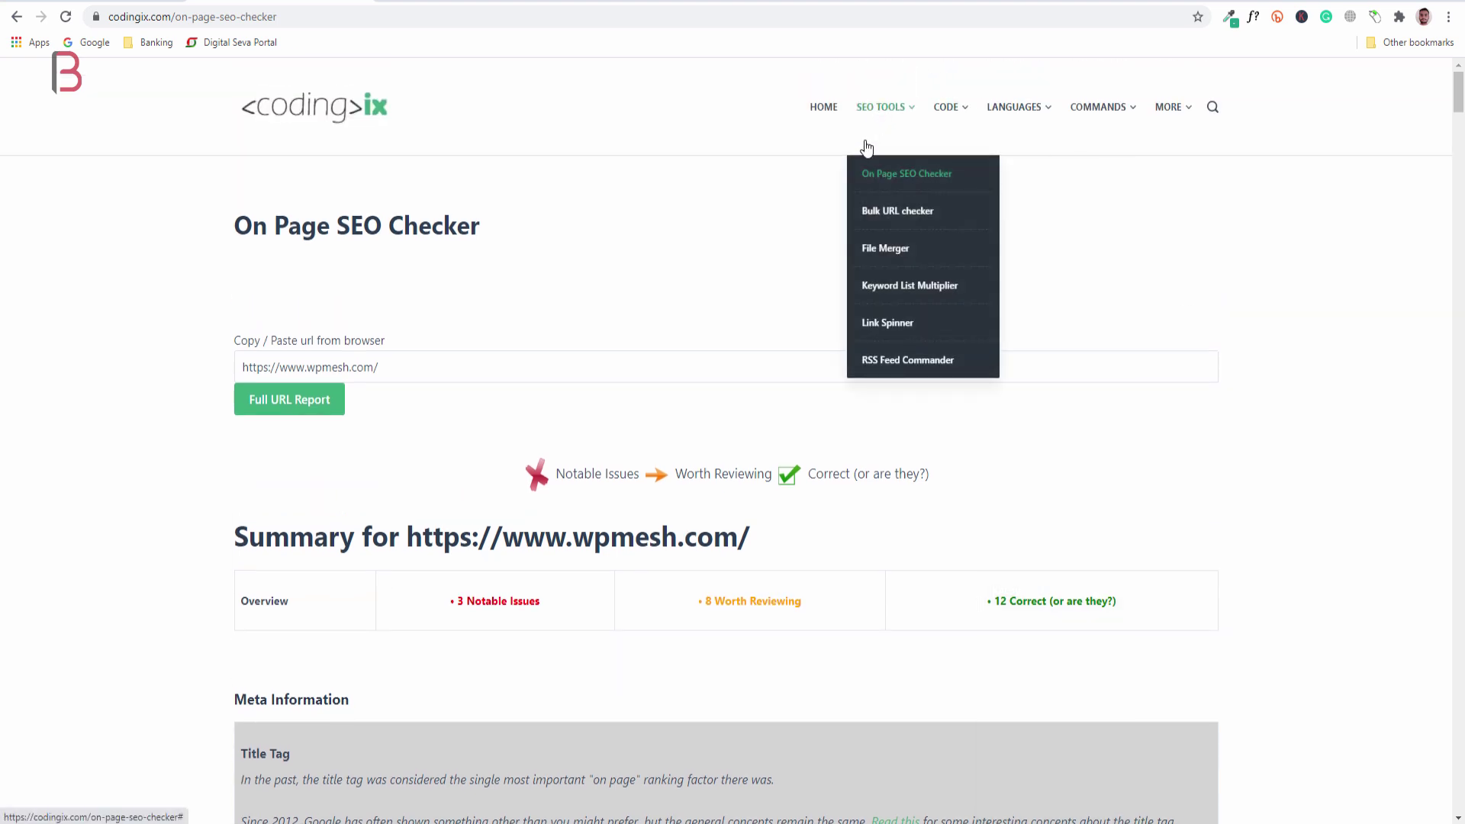
right_click(896, 212)
left_click(908, 221)
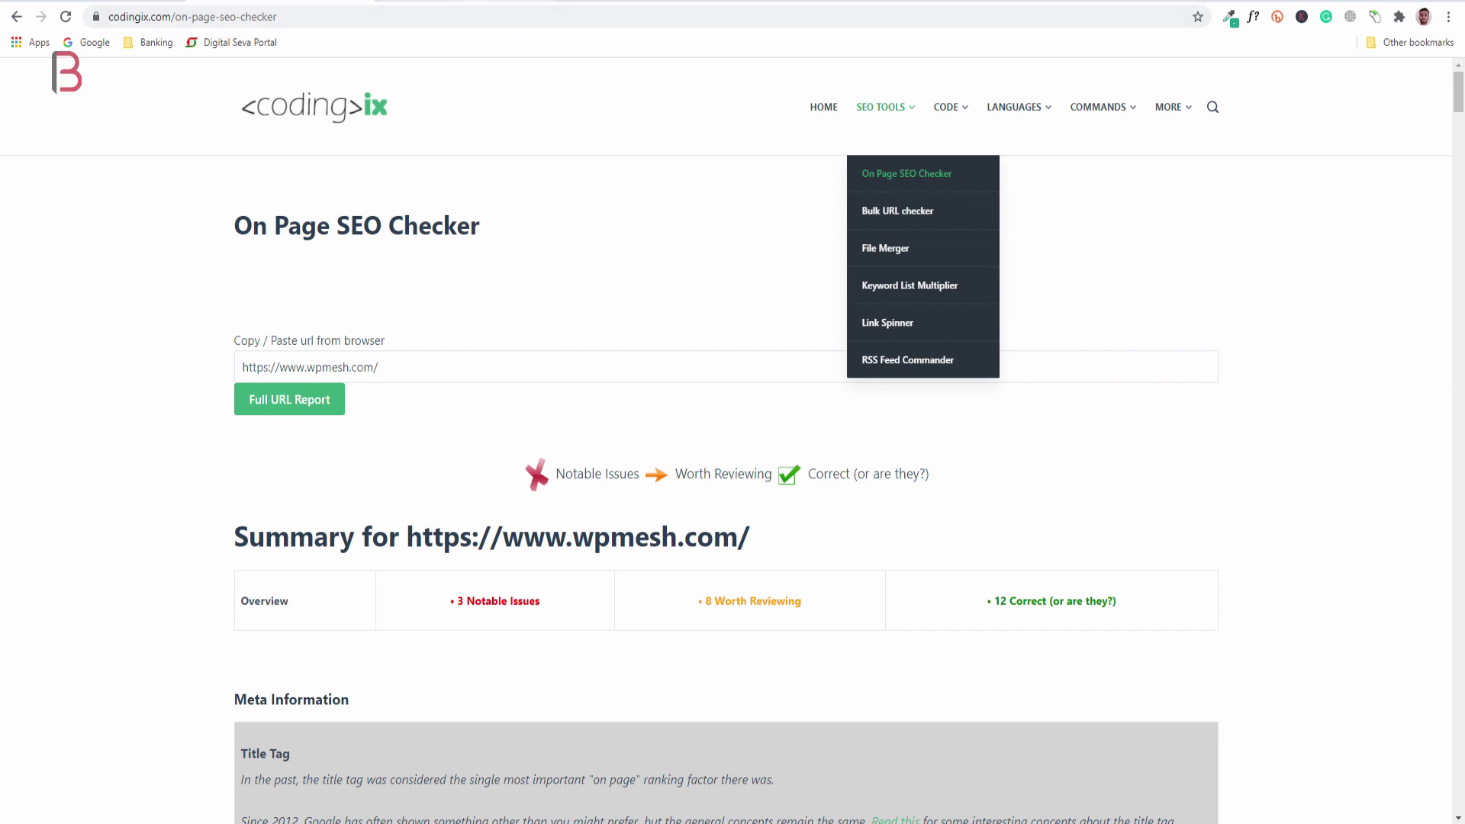
key("ctrl+Tab")
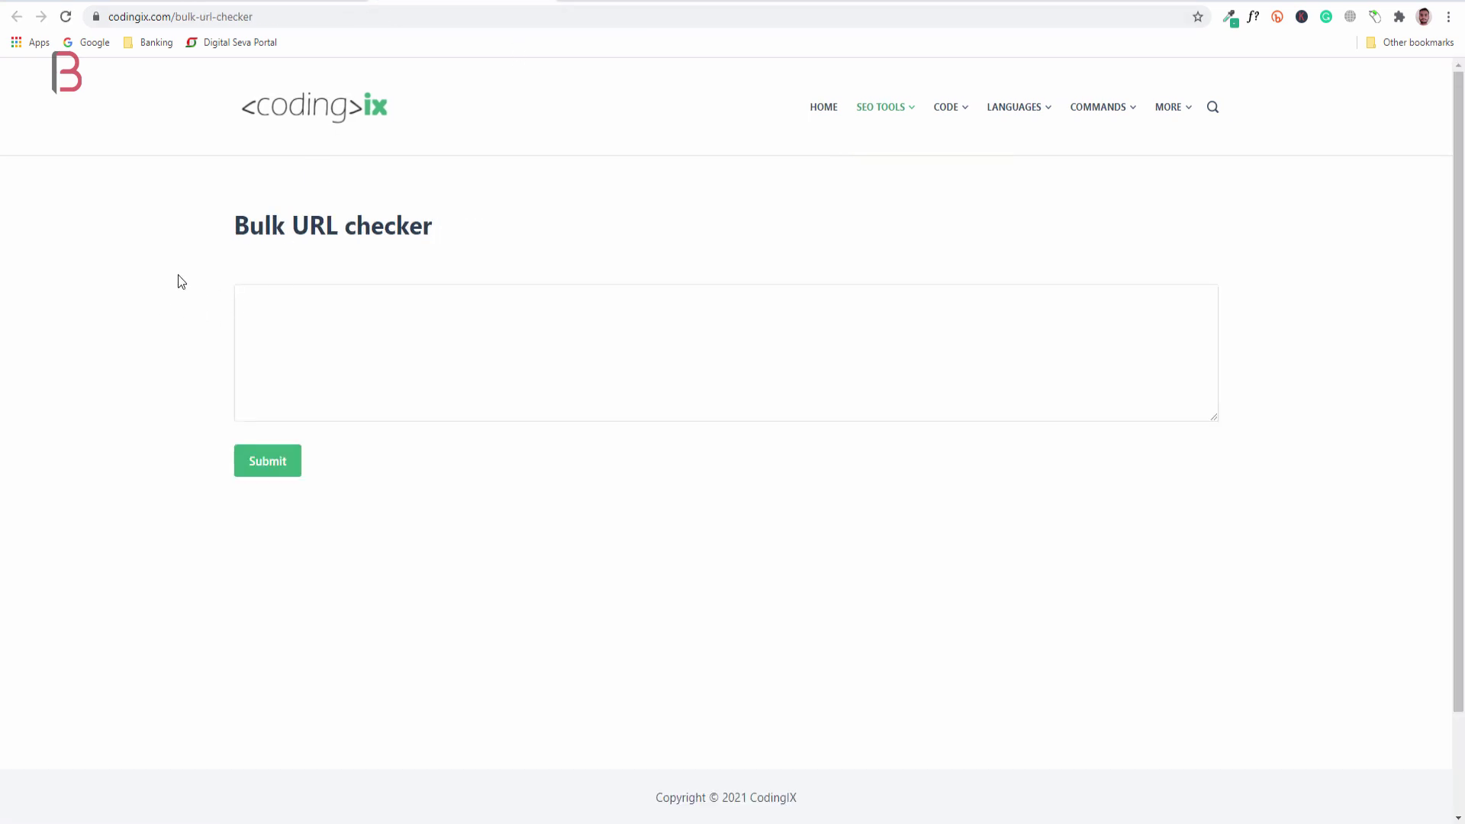
left_click(317, 321)
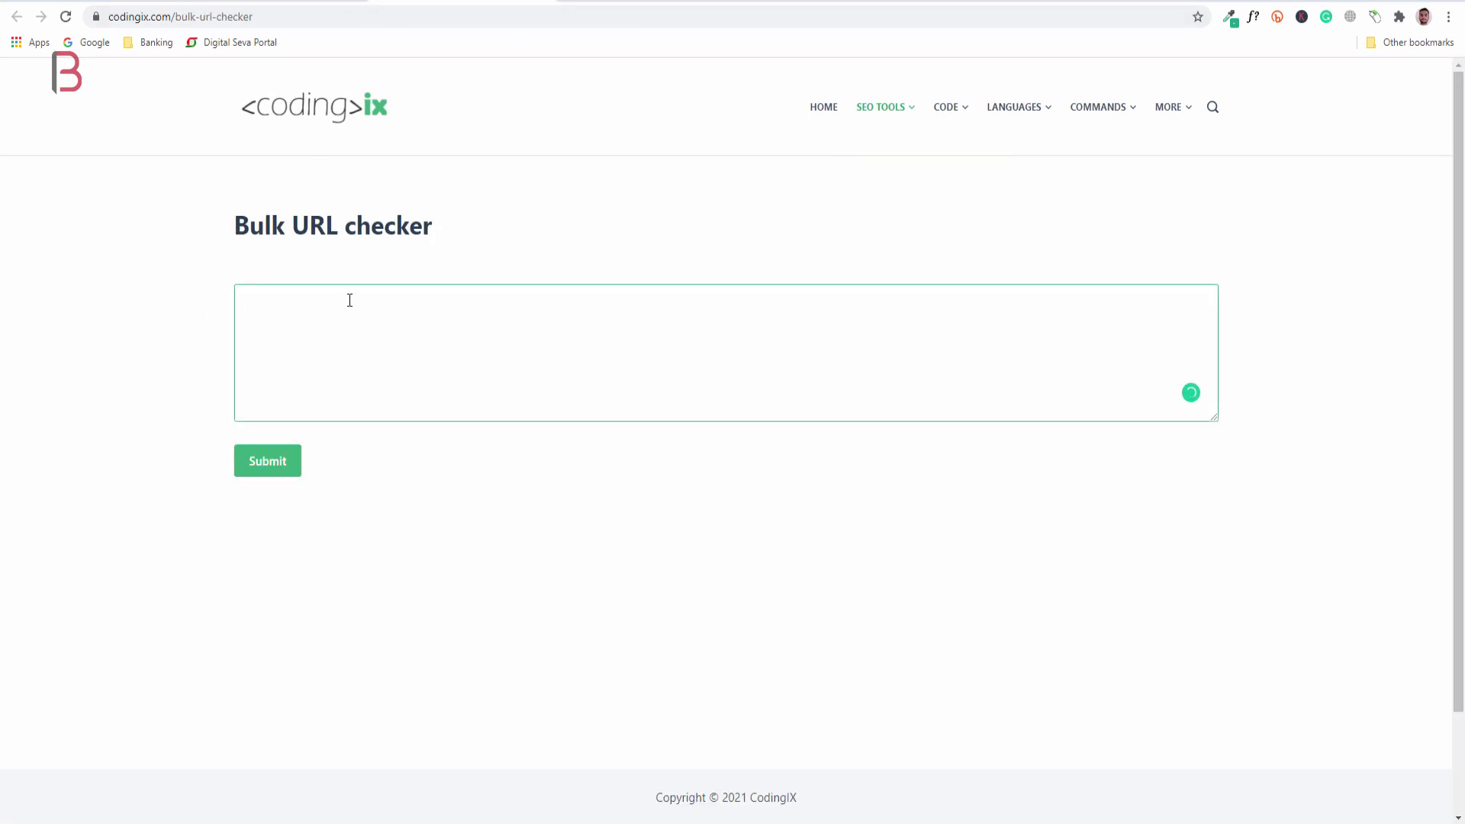
left_click(687, 4)
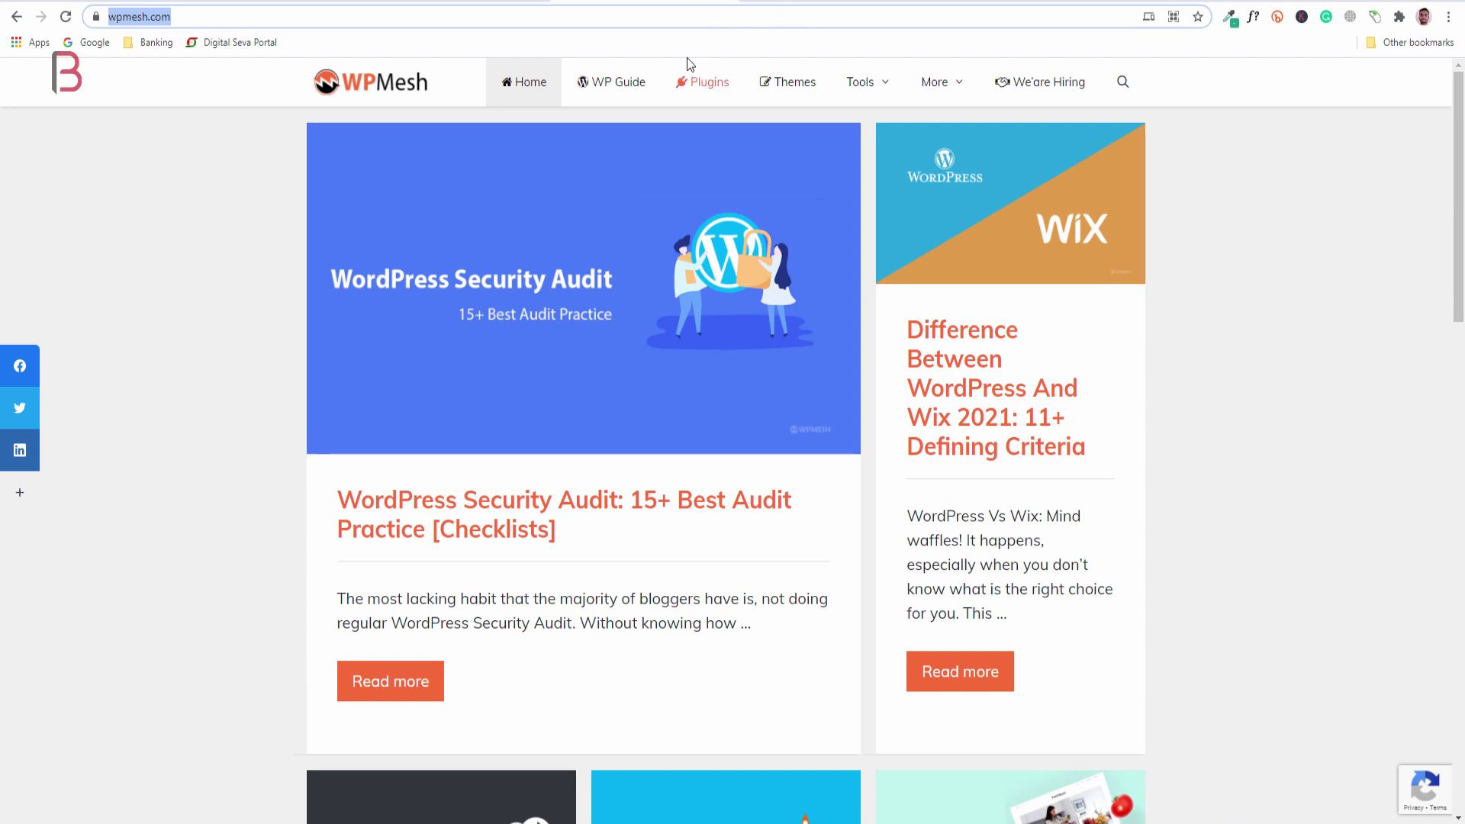
key("ctrl+c")
key("ctrl+shift+Tab")
key("ctrl+v")
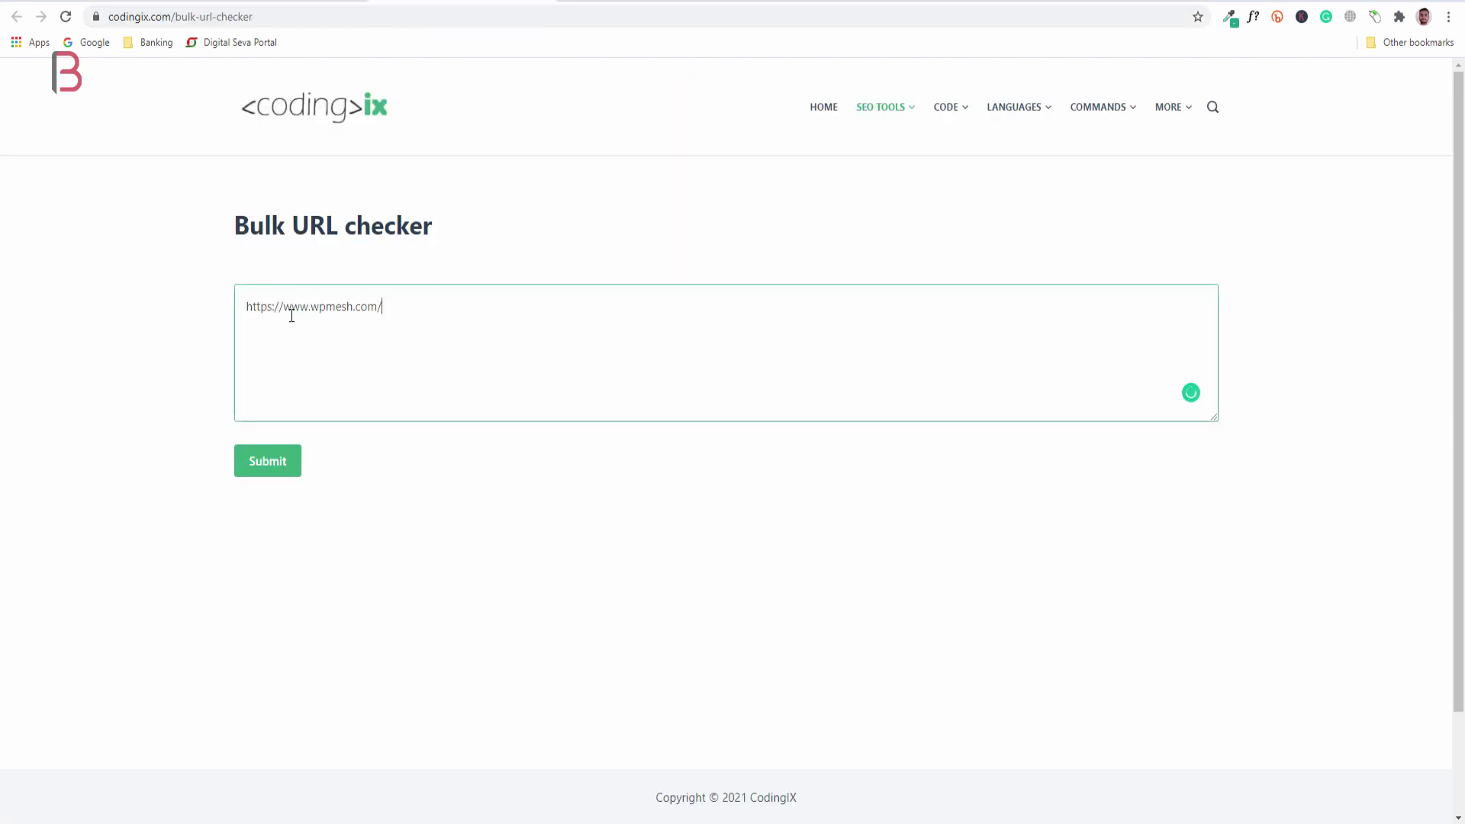
Open veewom.com in a new browser tab and select its address for copying
key("ctrl+Tab")
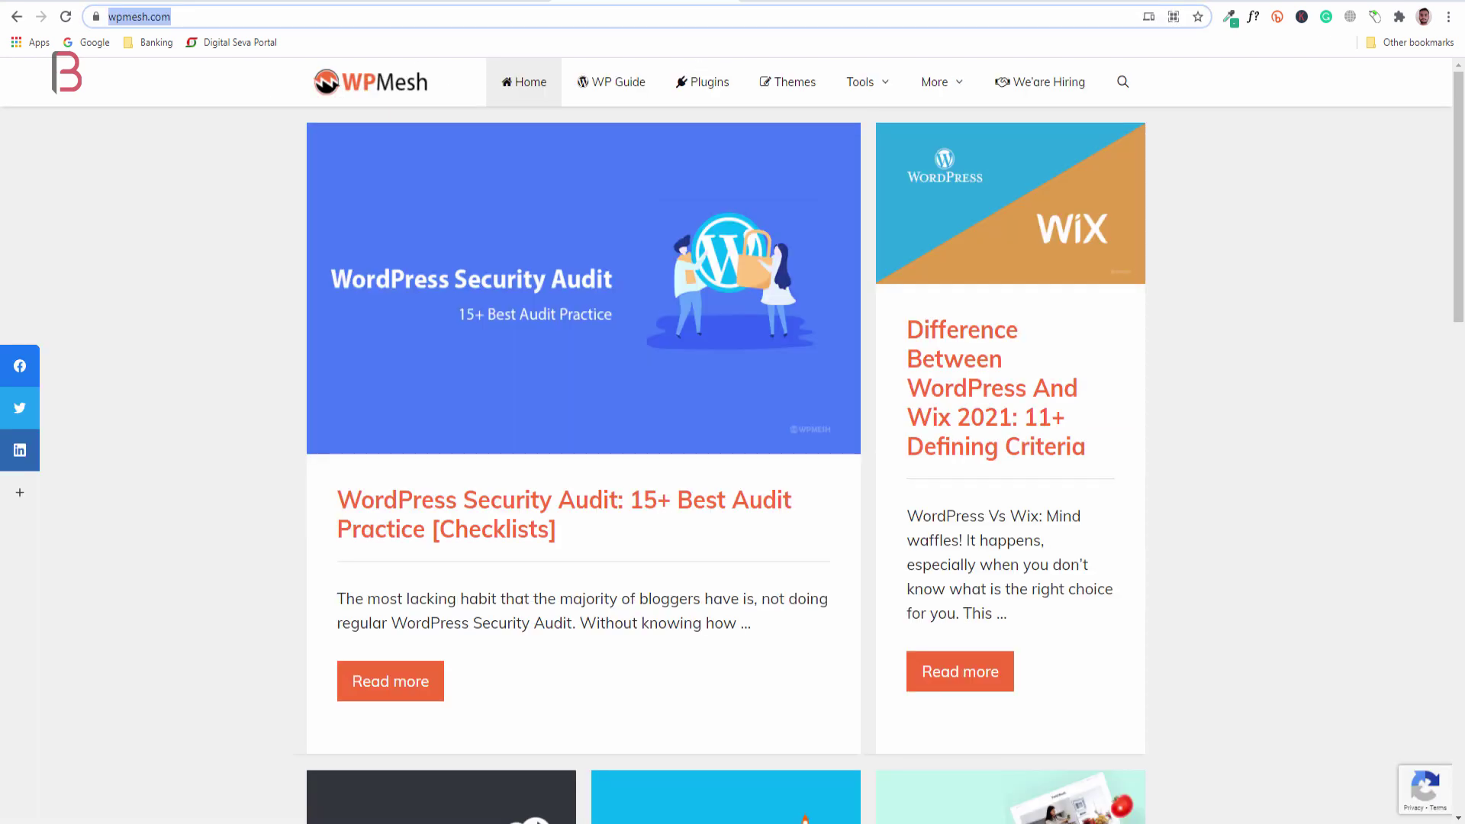
key("ctrl+t")
type("veewom.com")
key("Return")
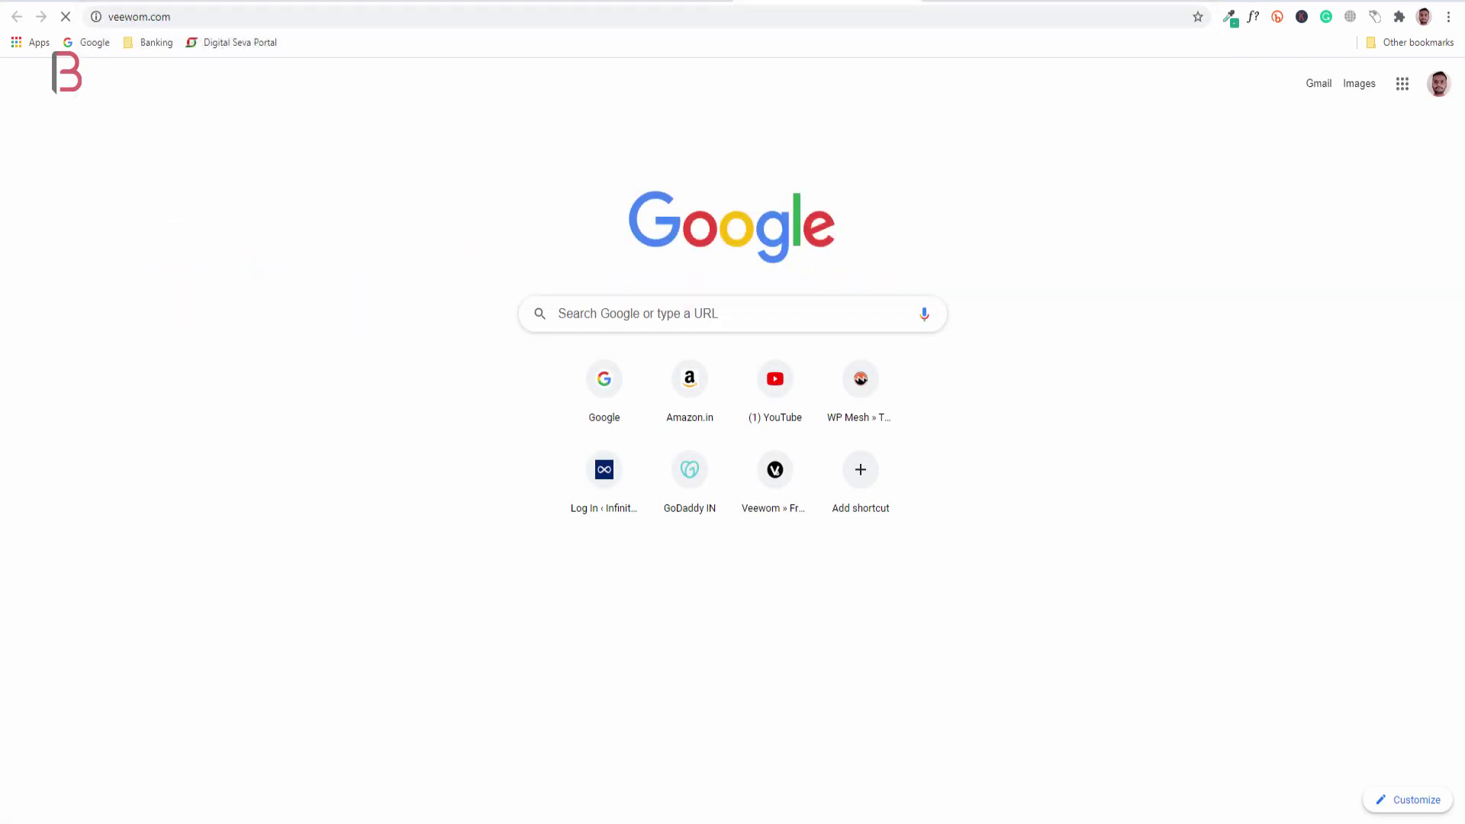
left_click(768, 10)
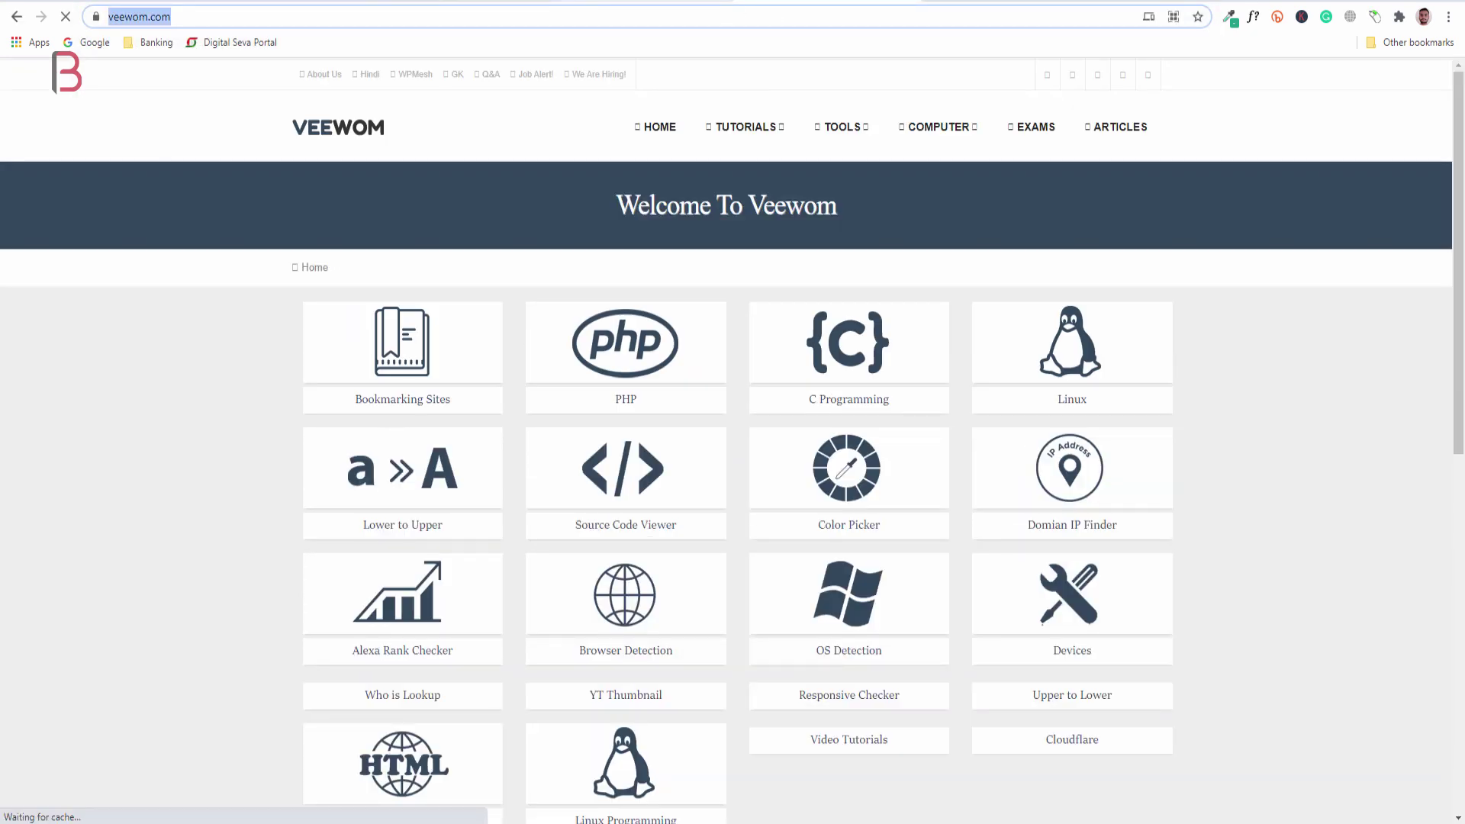
key("ctrl+shift+Tab")
key("ctrl+shift+Tab")
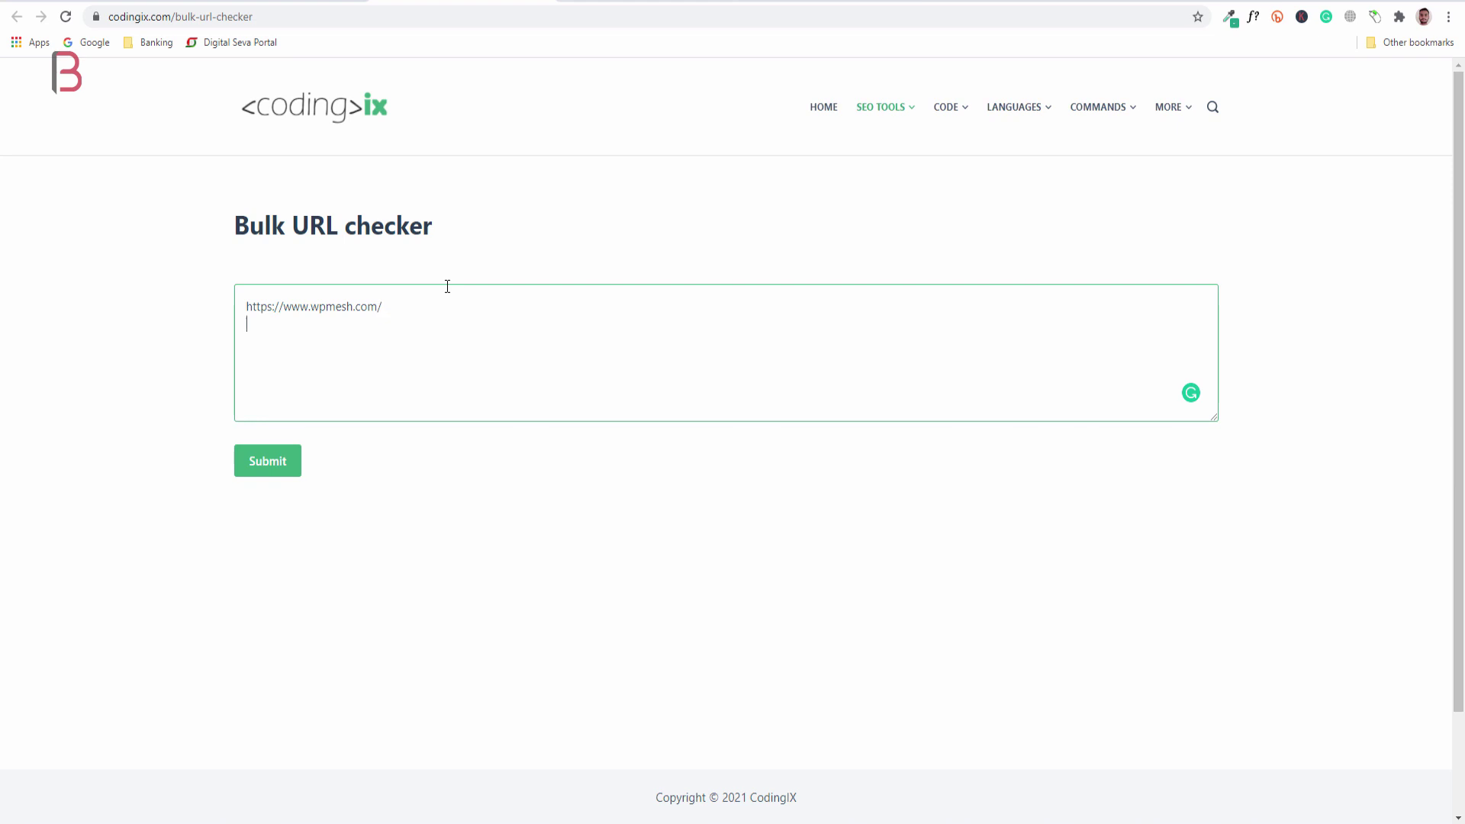
key("ctrl+v")
left_click(279, 465)
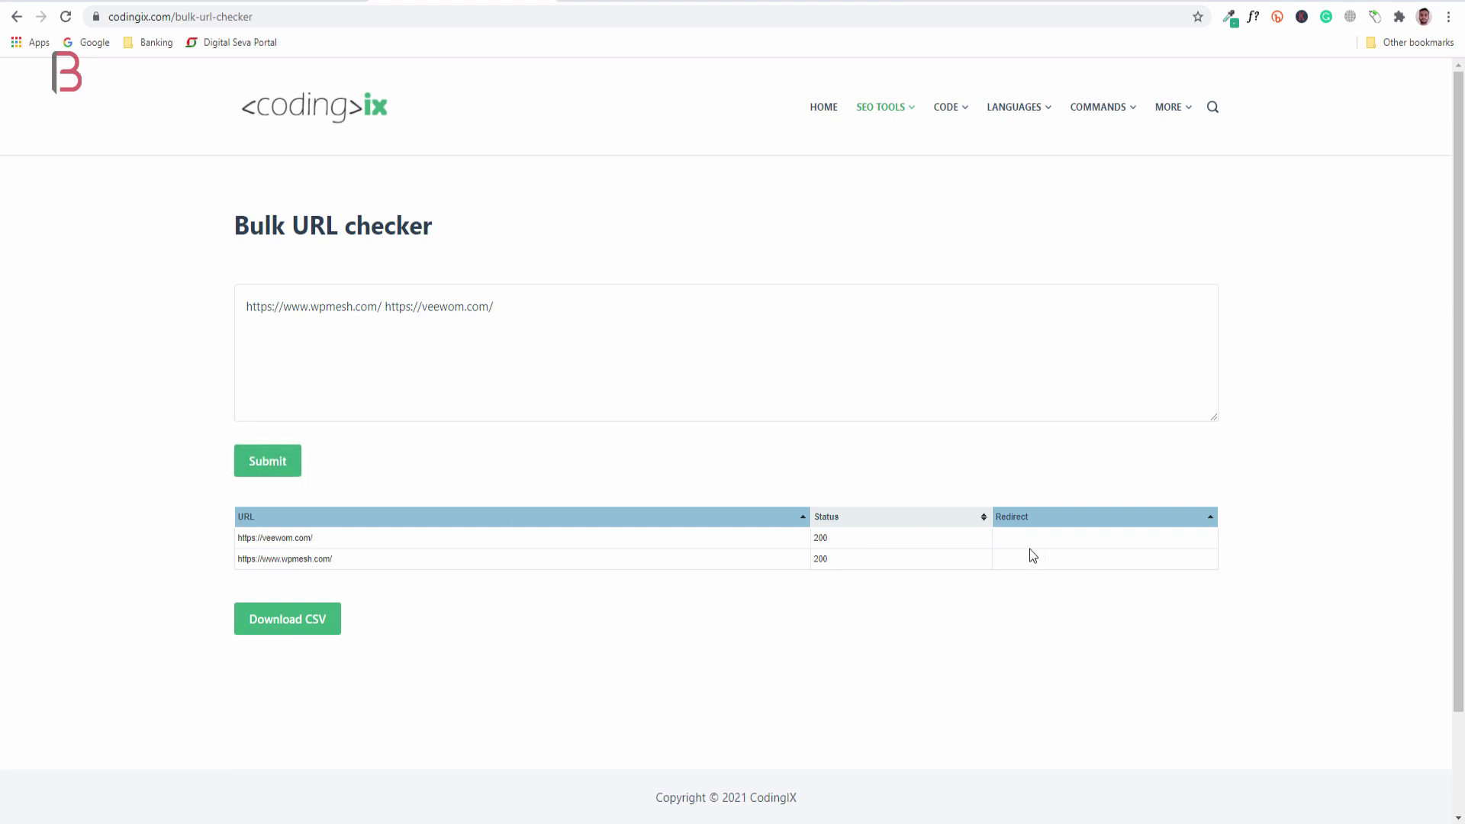
Switch to the SEO Tools page in the WordPress admin and read the Bulk URL checker description
key("alt+Left")
key("alt+Tab")
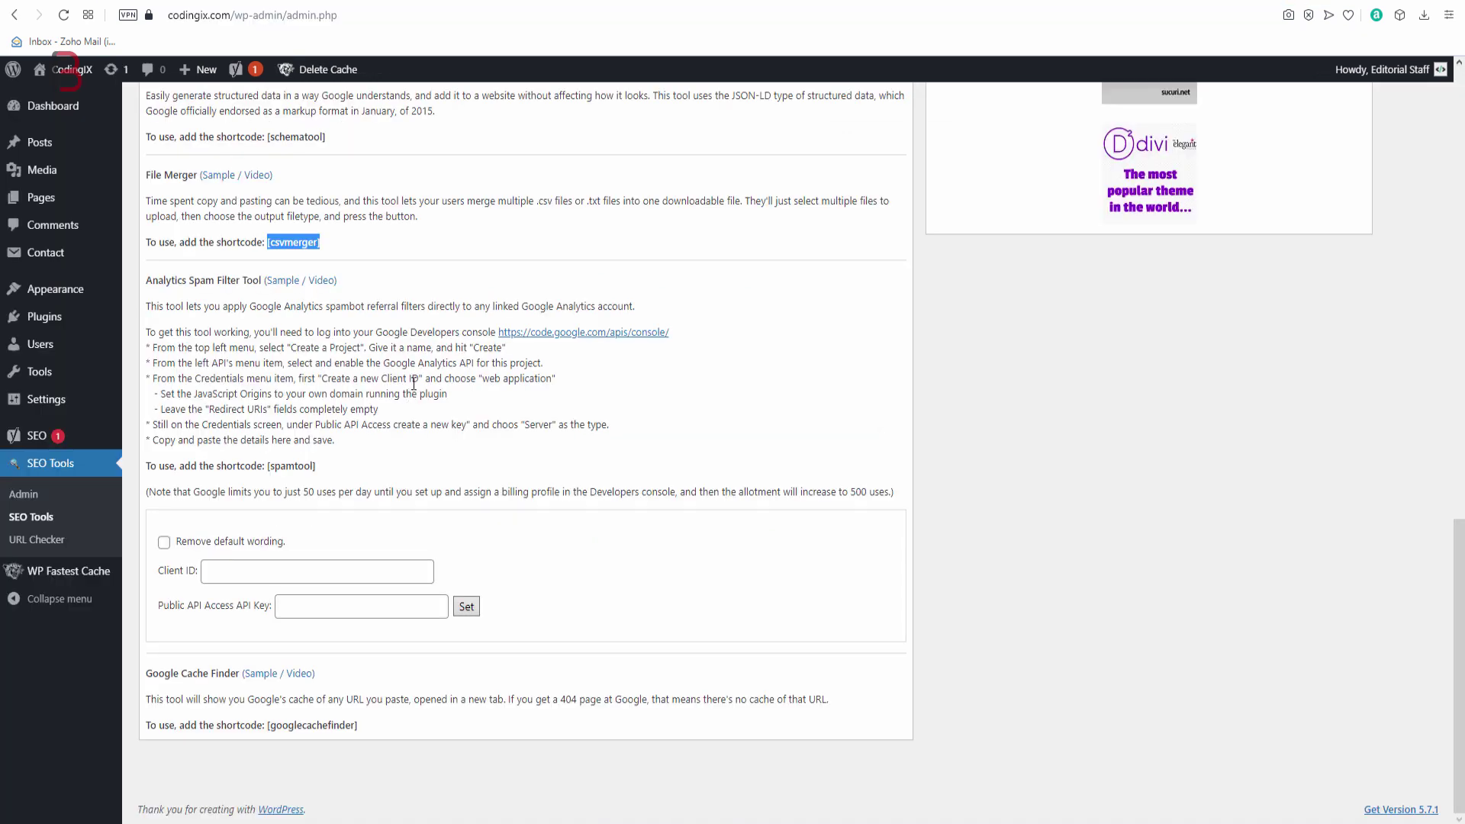
scroll(393, 370, "up", 4)
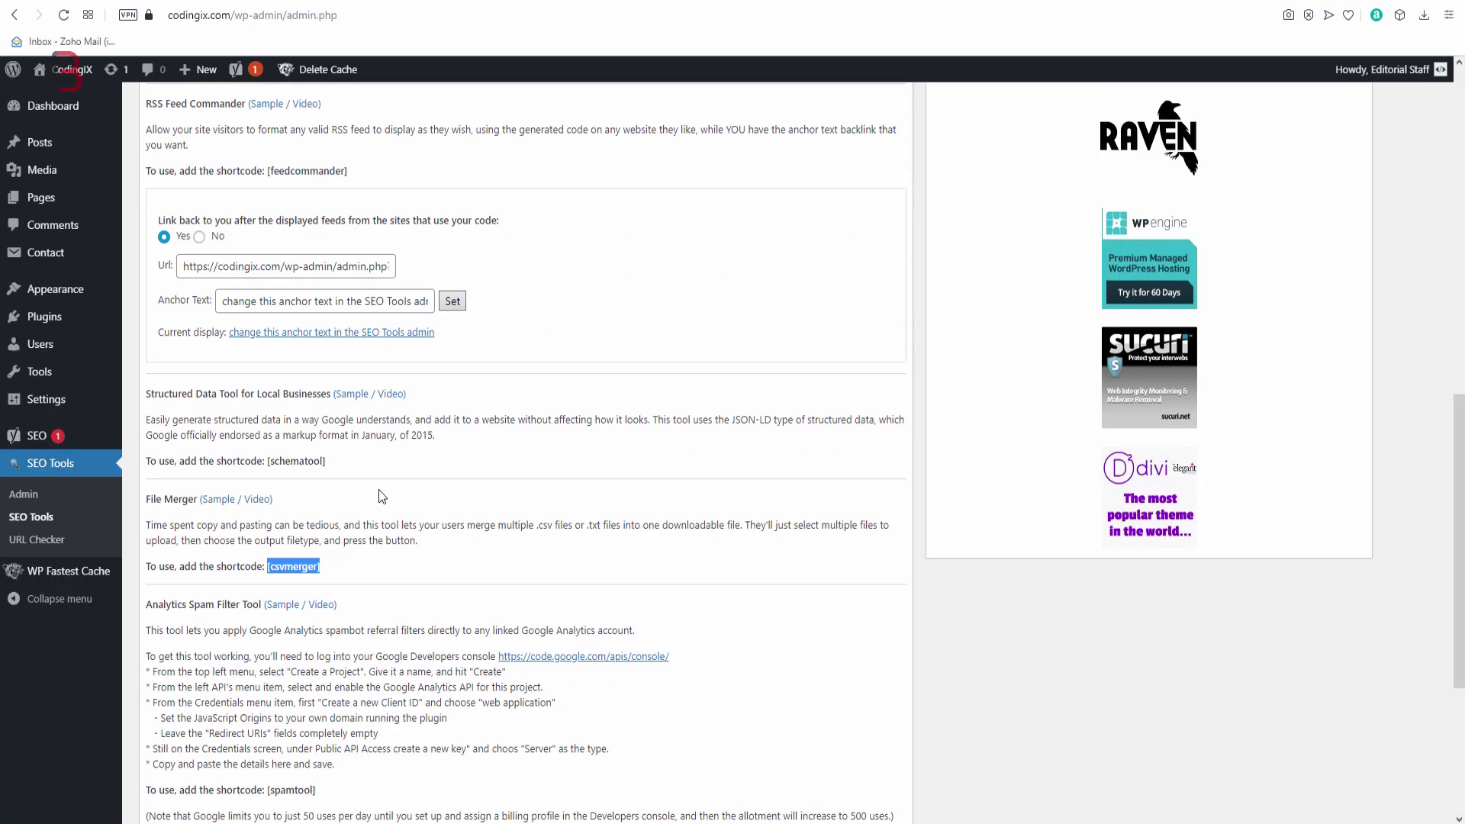
scroll(385, 494, "up", 1)
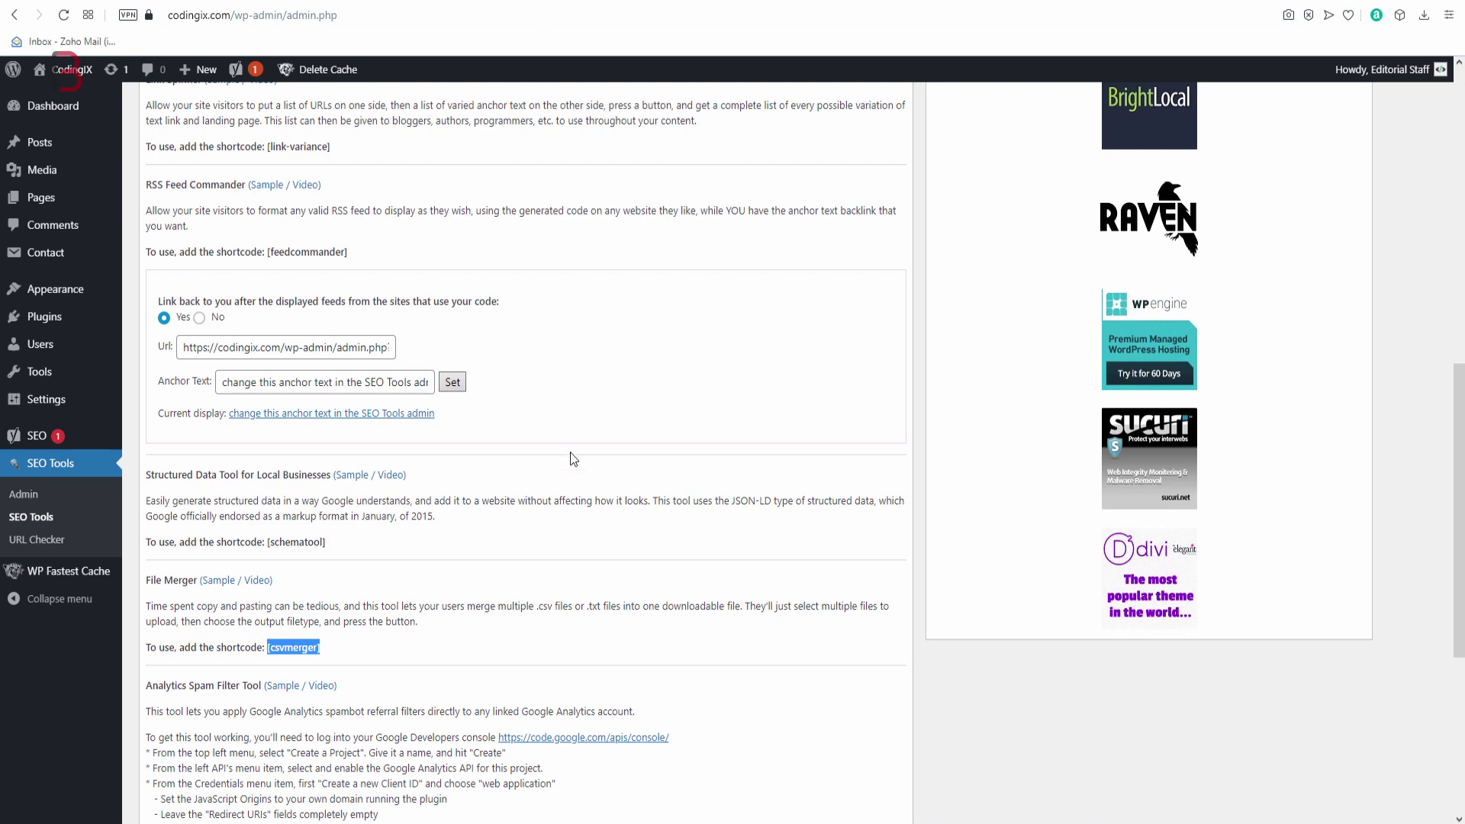
scroll(571, 458, "up", 5)
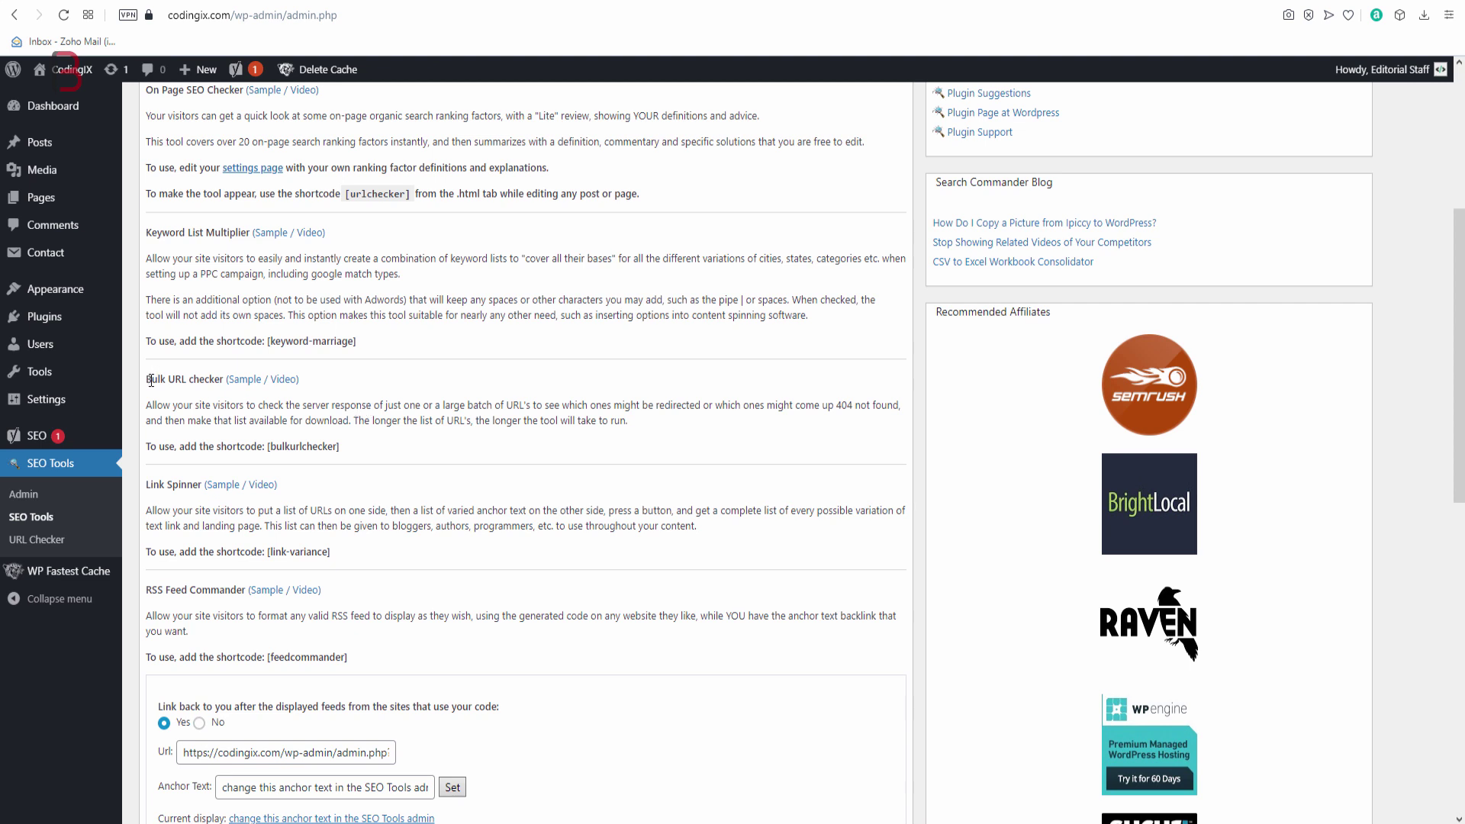
left_click_drag(150, 379, 192, 379)
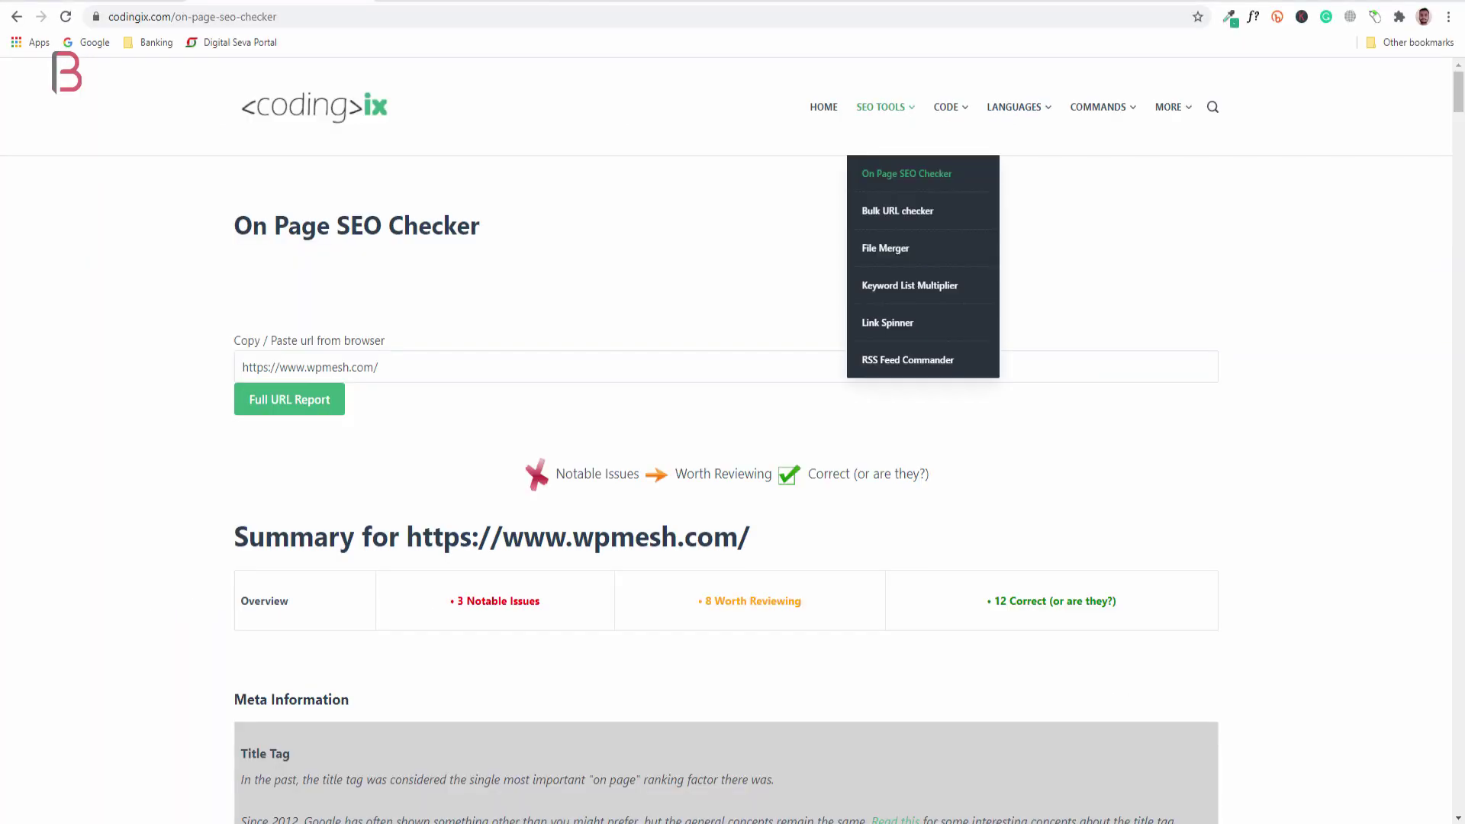
Open the File Merger page in a new tab and choose TXT as the merged result format
left_click(897, 211)
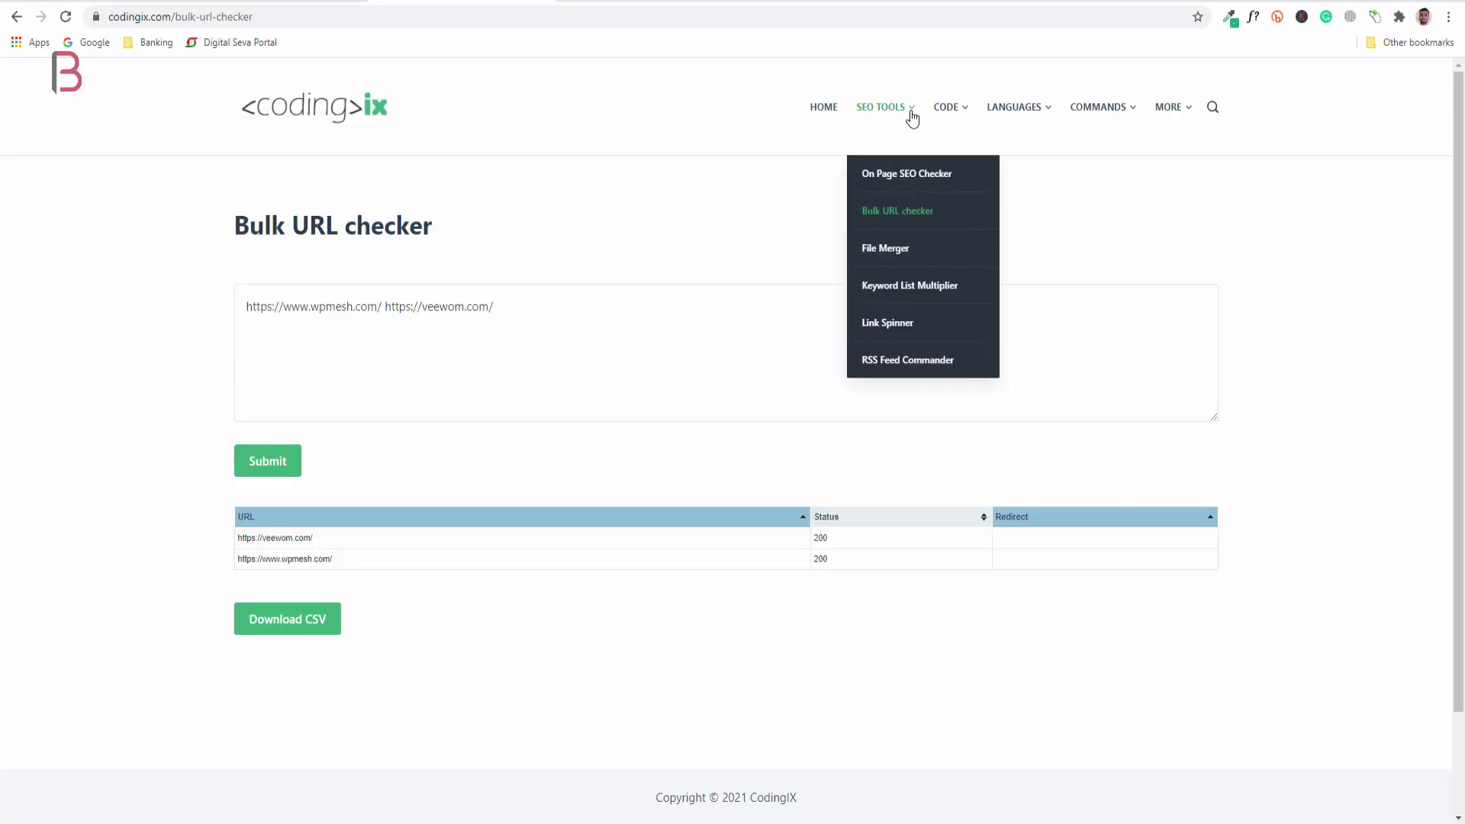
right_click(884, 248)
left_click(904, 259)
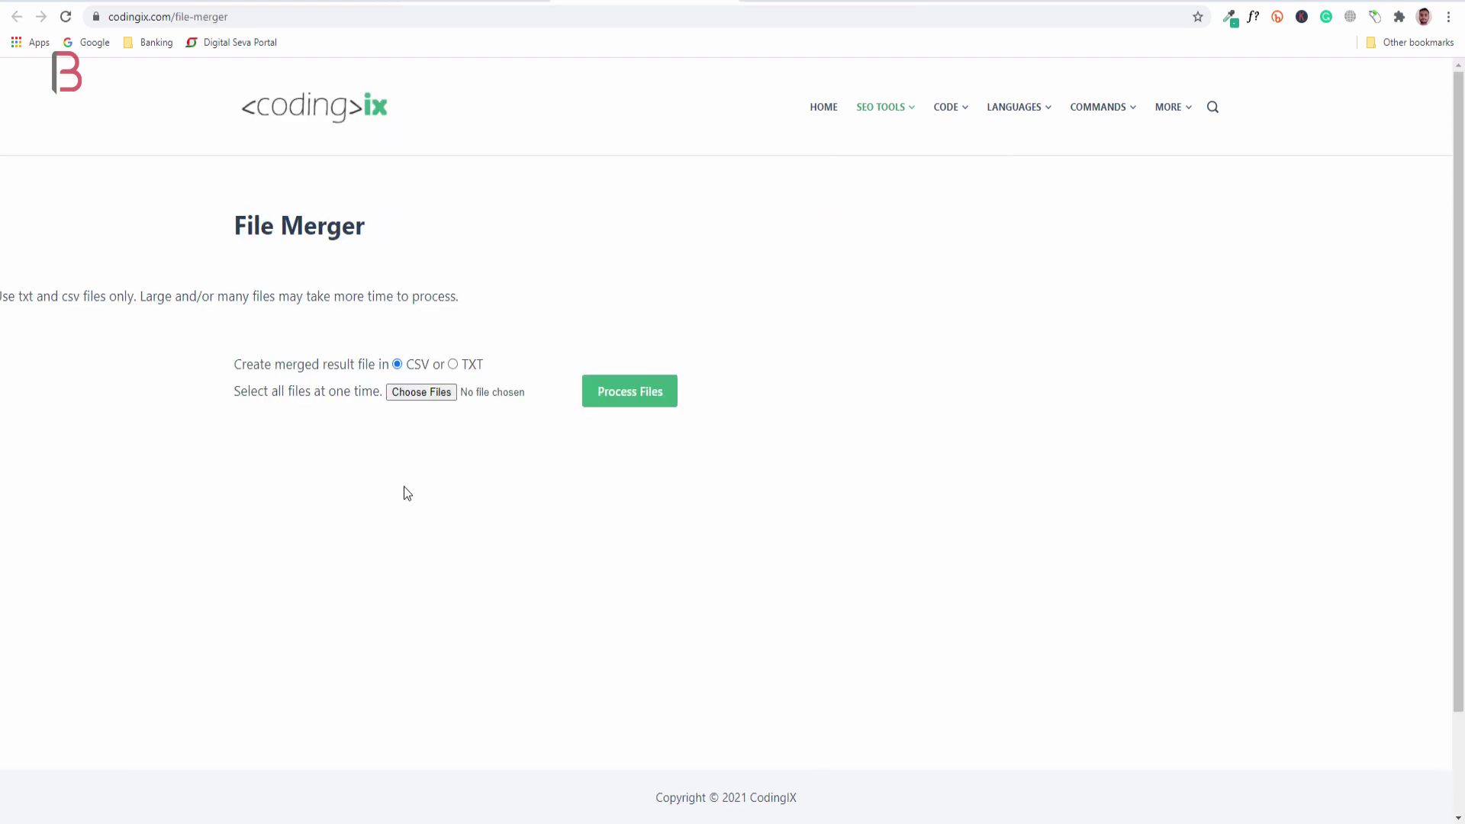
left_click(453, 365)
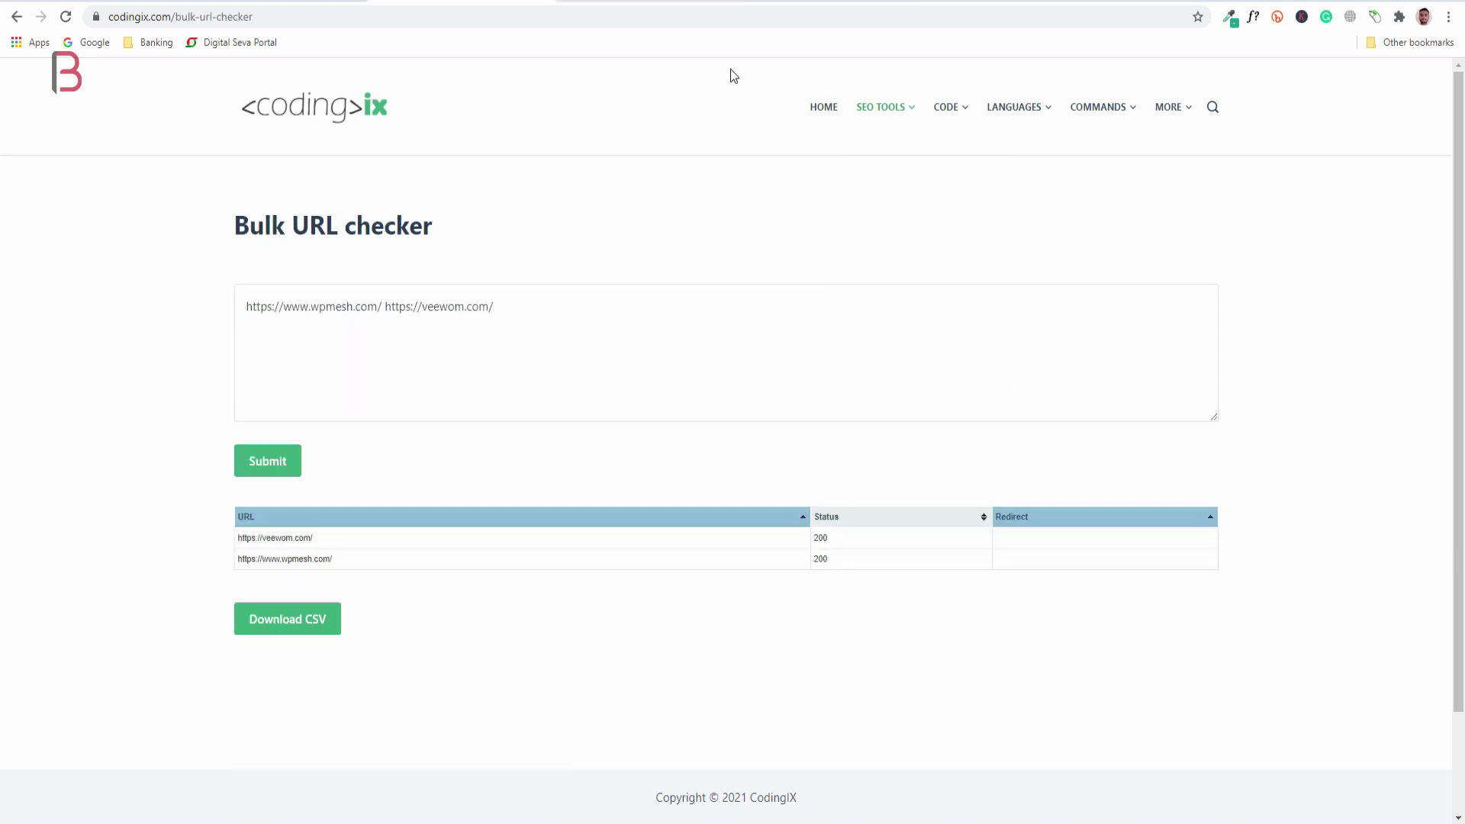
Open the Keyword List Multiplier page and examine its keyword fields, variable fields and match options
mouse_move(868, 111)
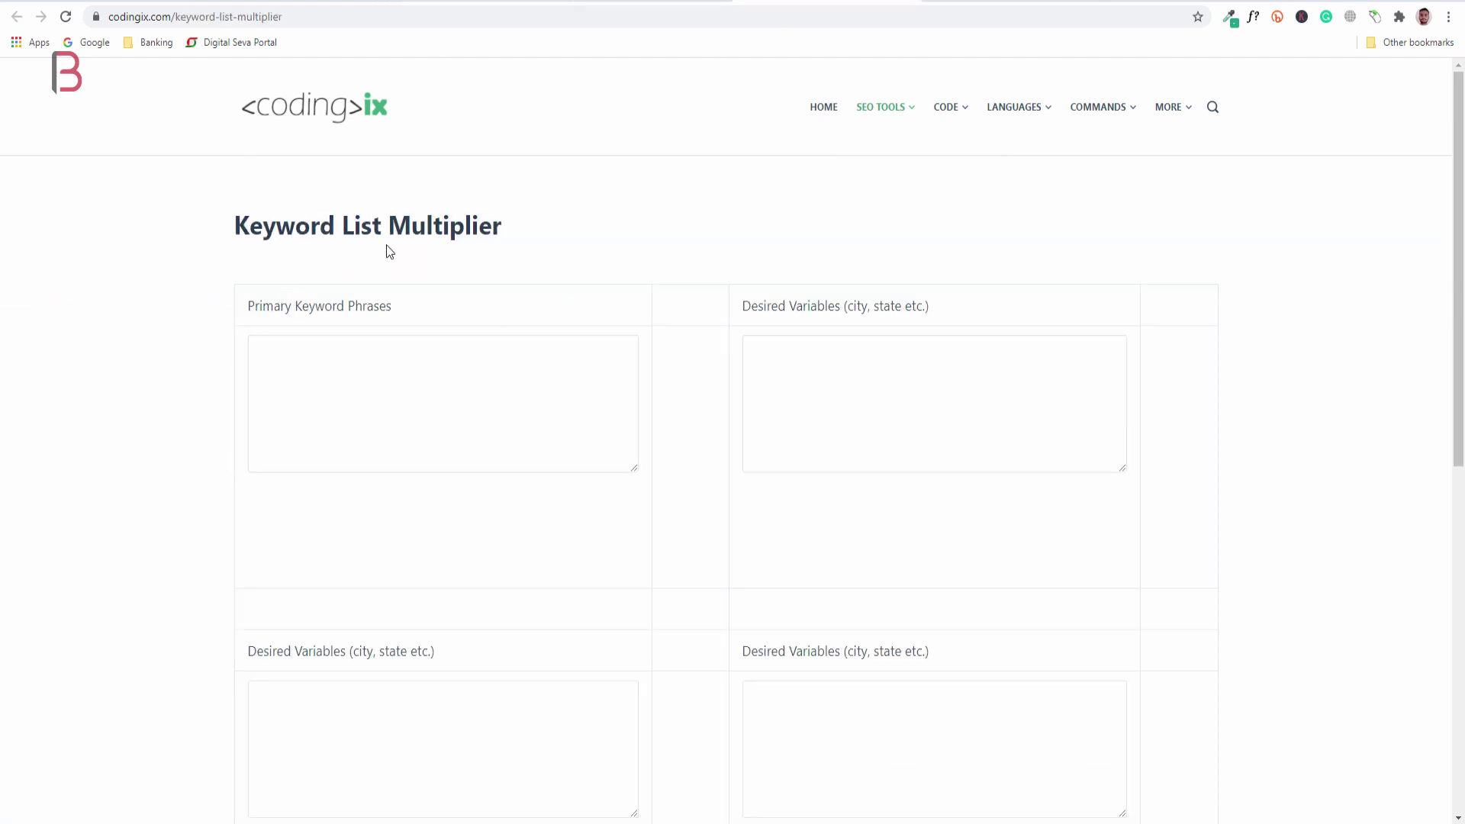
scroll(152, 428, "down", 5)
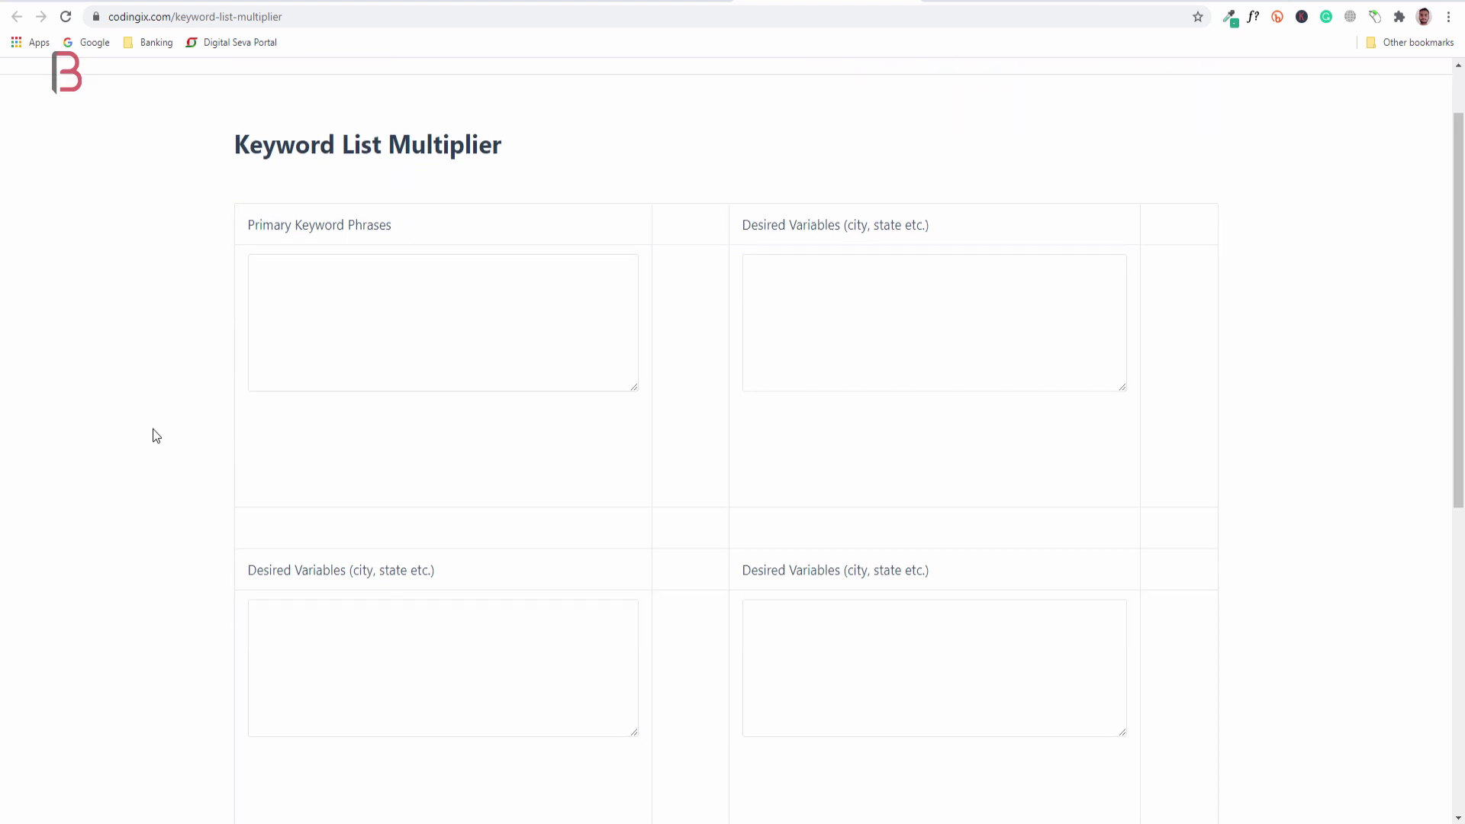
scroll(436, 502, "up", 5)
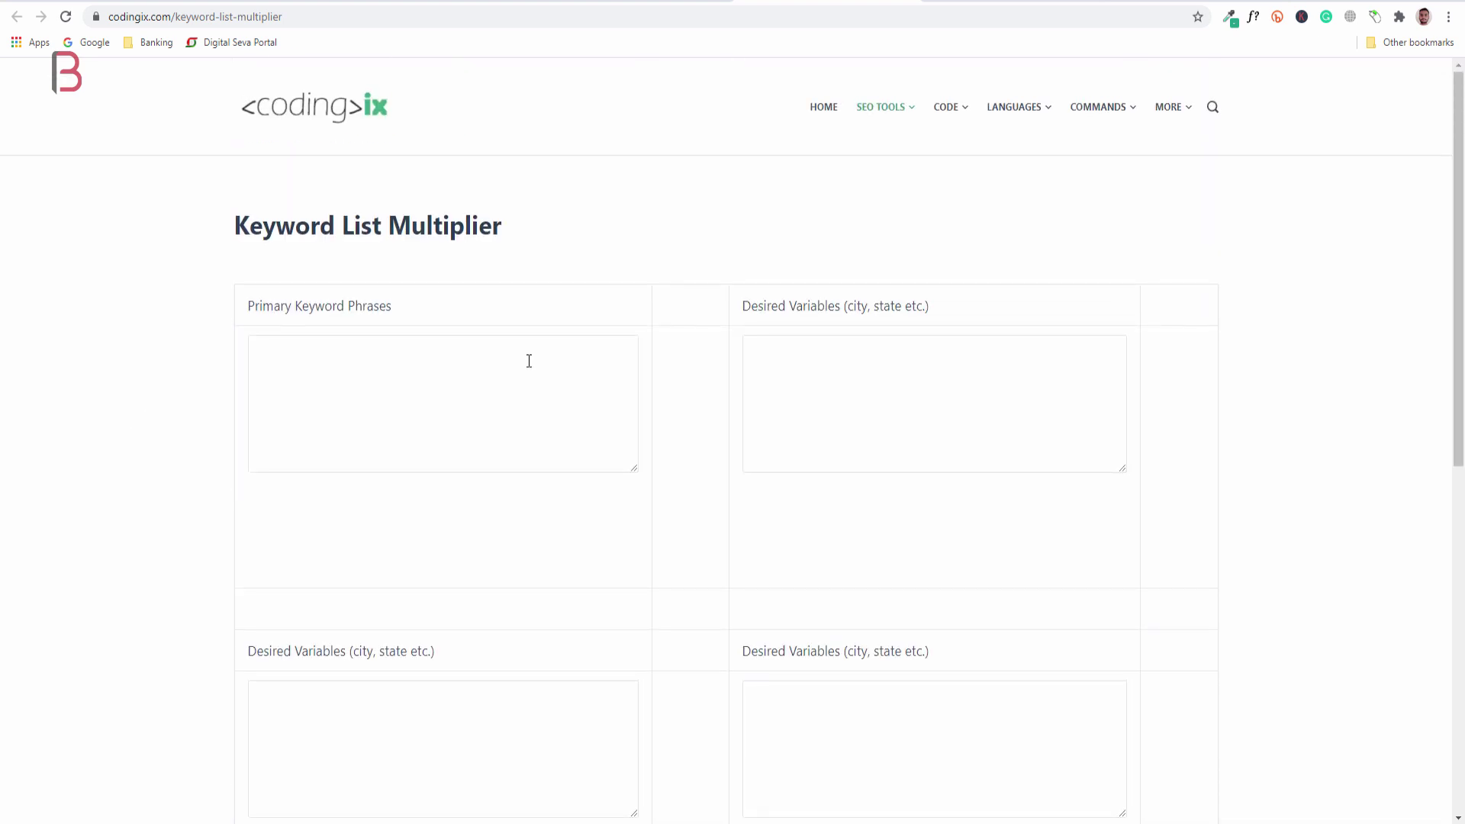
scroll(218, 397, "down", 2)
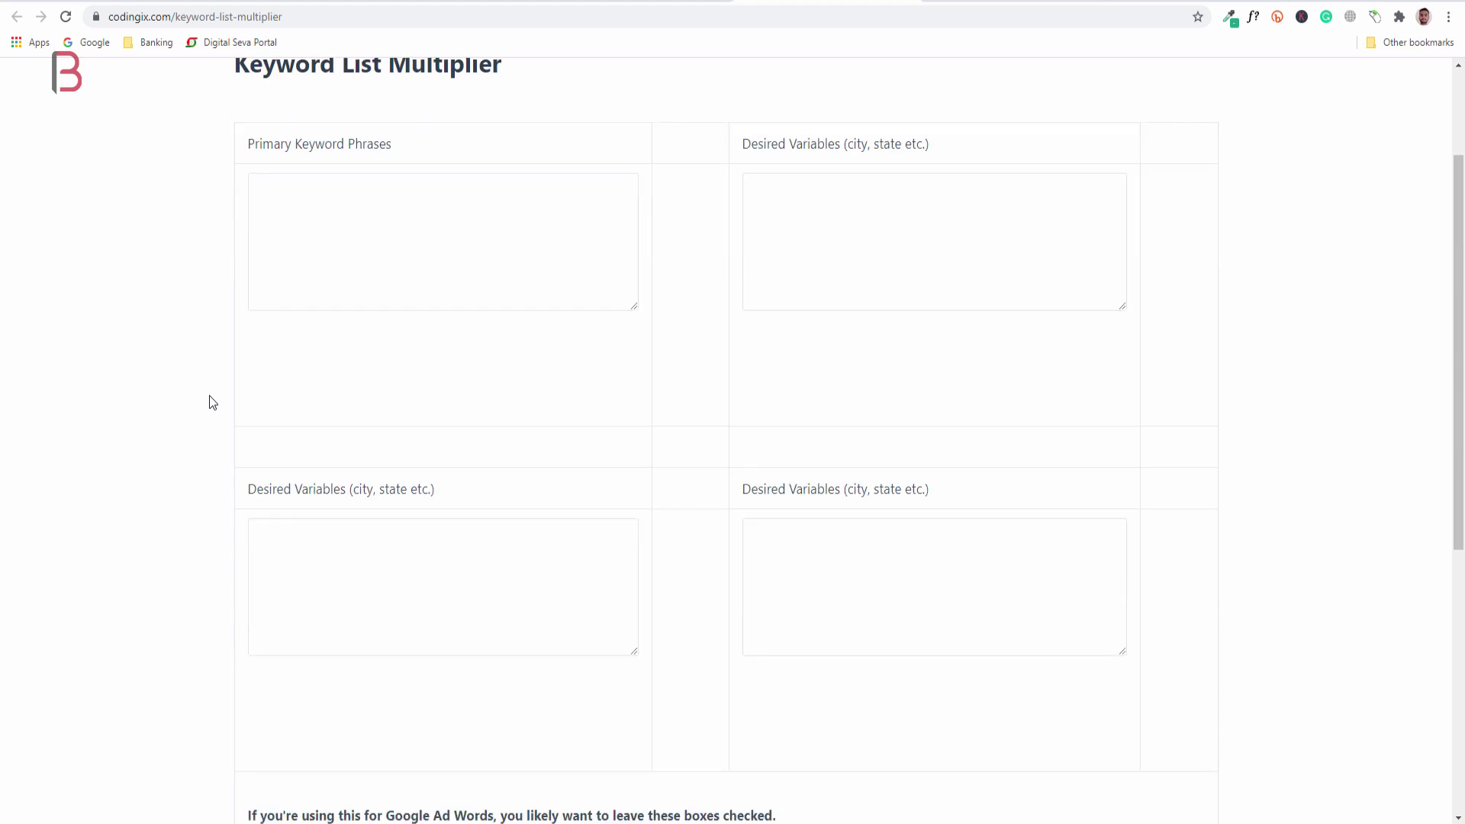
scroll(209, 401, "down", 4)
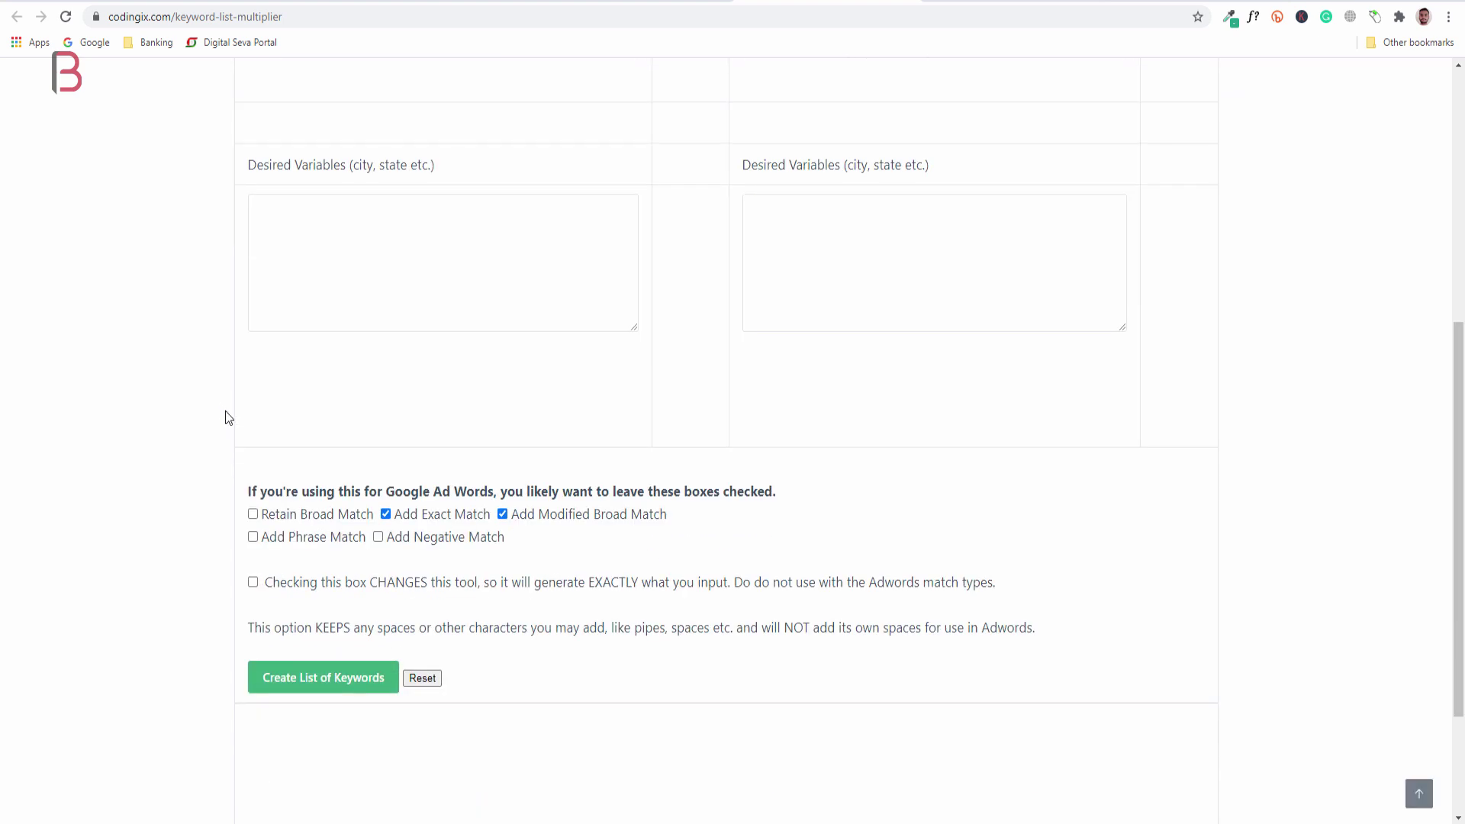
scroll(451, 441, "up", 6)
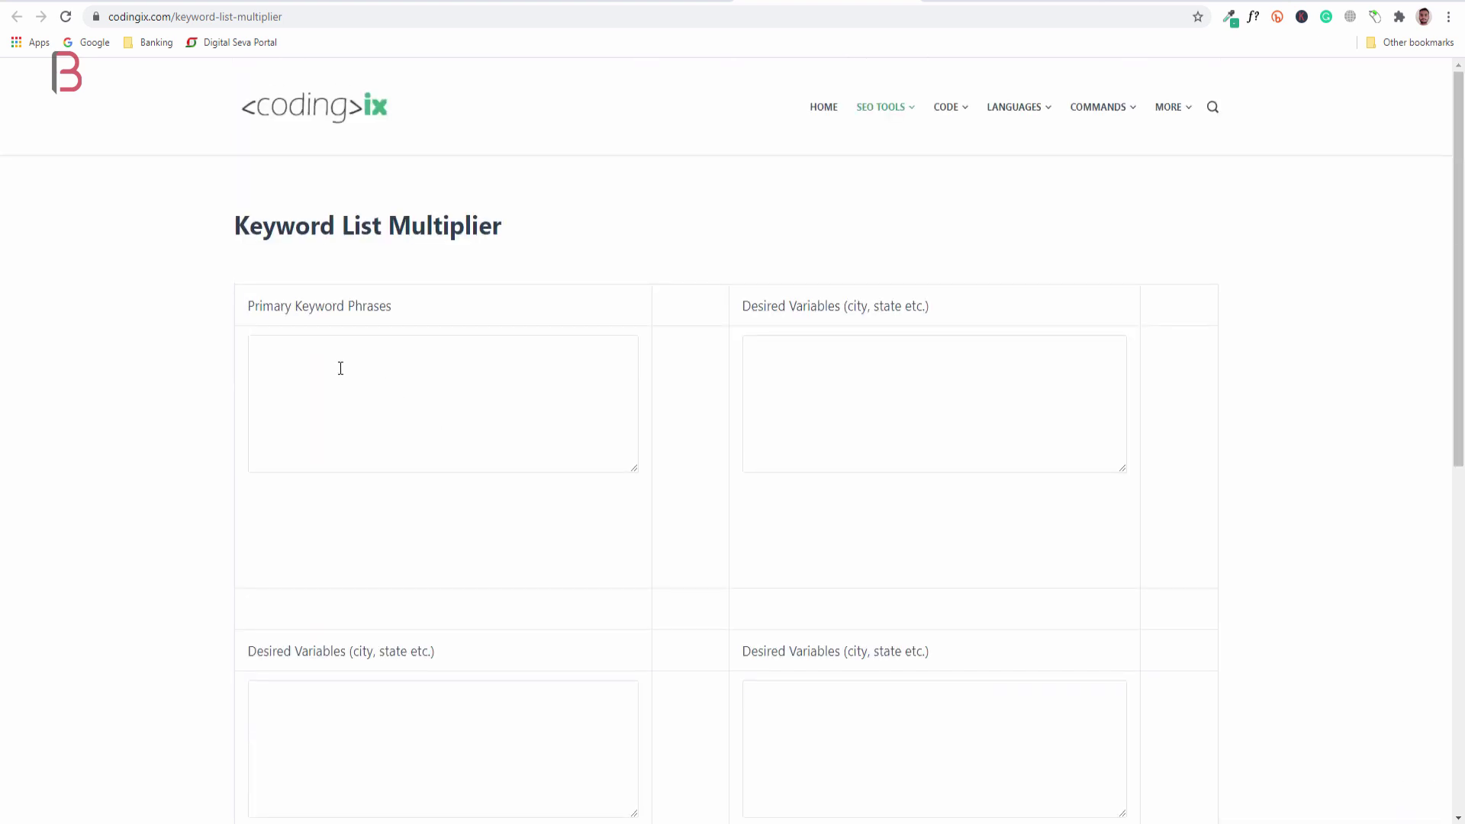
Enter seo, blog and wordpress on separate lines as primary keyword phrases and india as the first desired variable
left_click(340, 369)
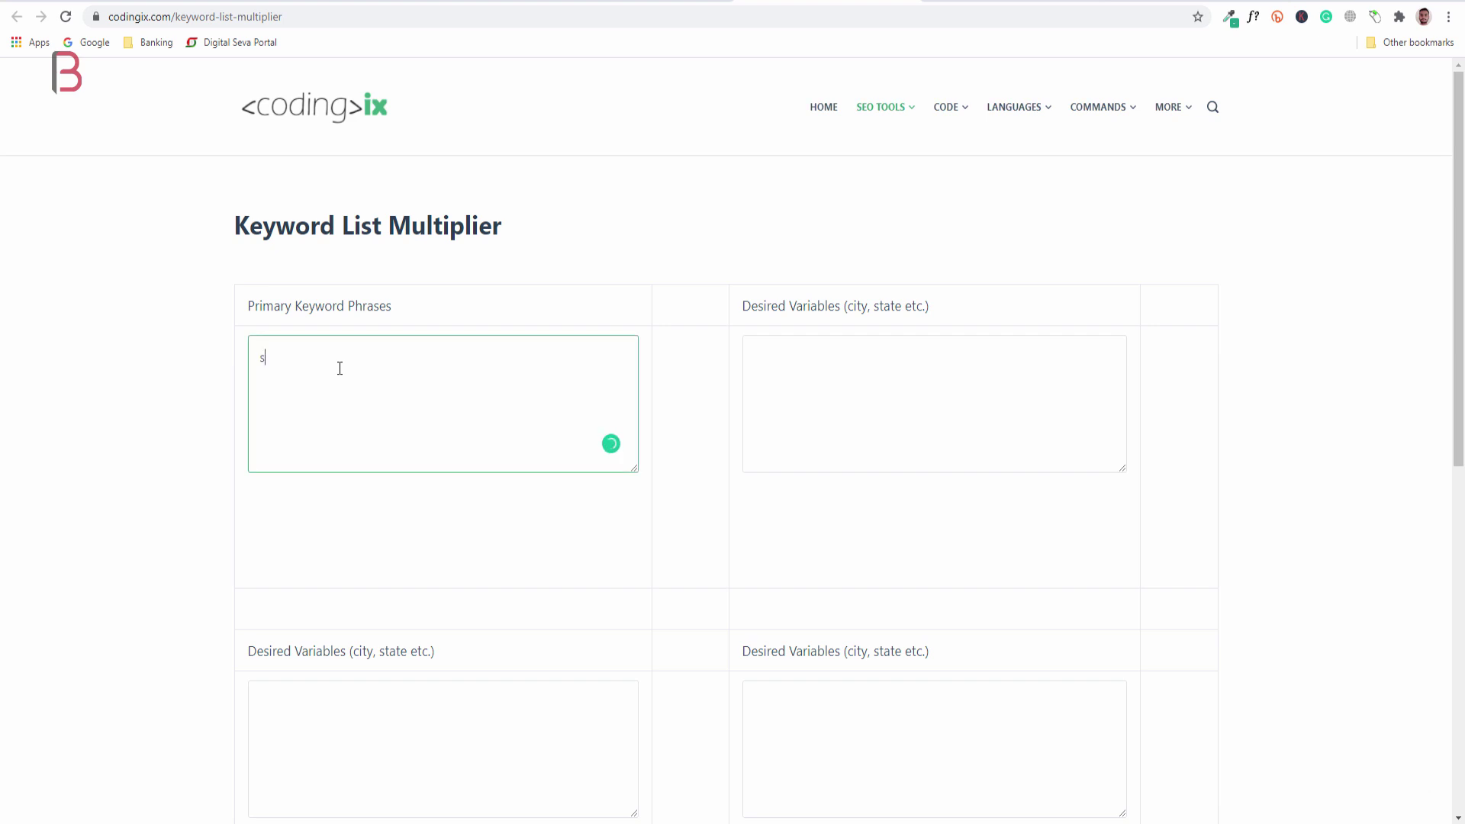
type("seo")
key("Return")
type("blog")
key("Return")
type("wordpress")
left_click(946, 378)
type("india")
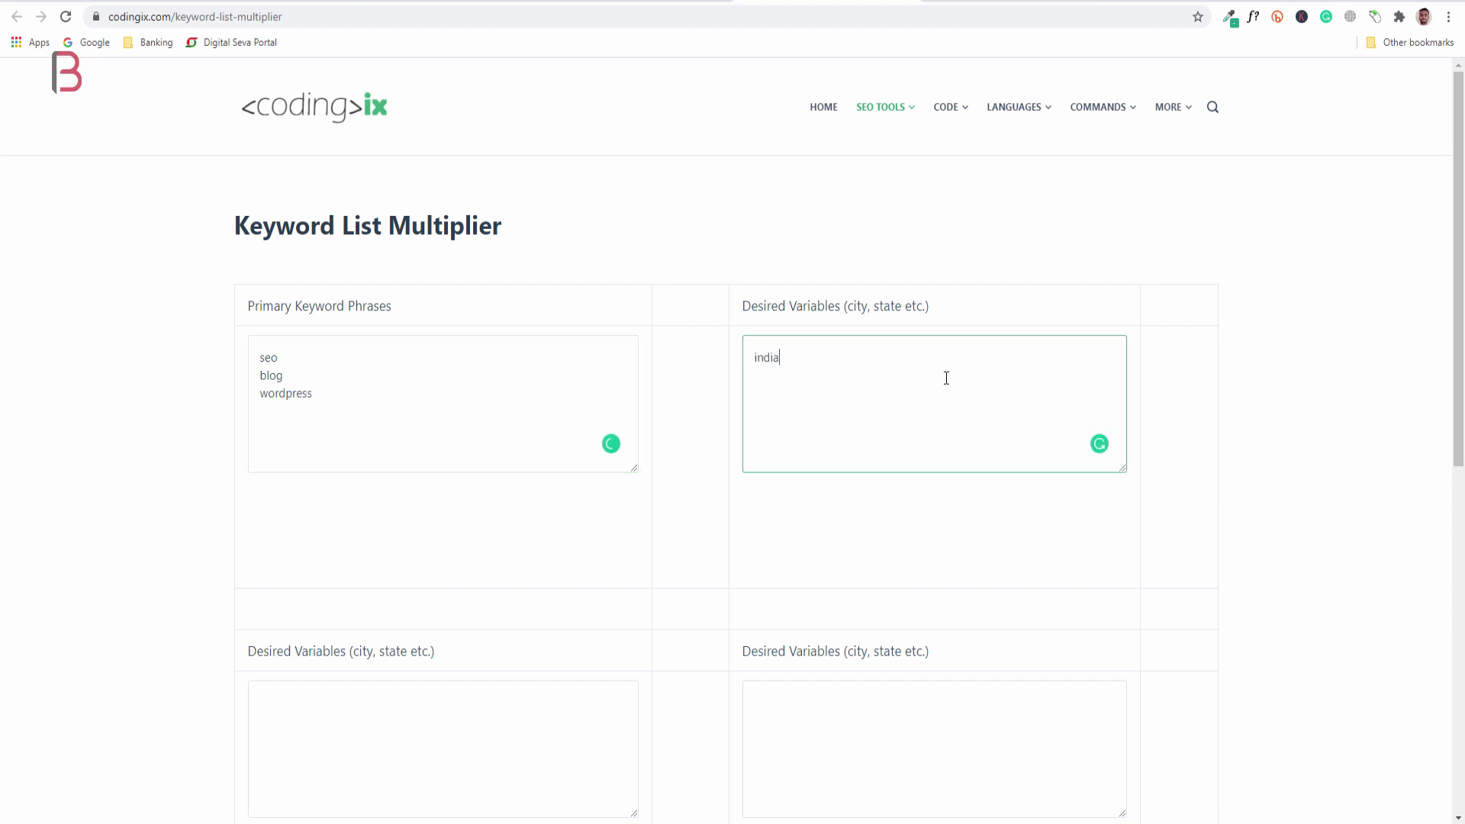
Enable Add Phrase Match alongside the default match types and create the list of keywords
scroll(847, 409, "down", 9)
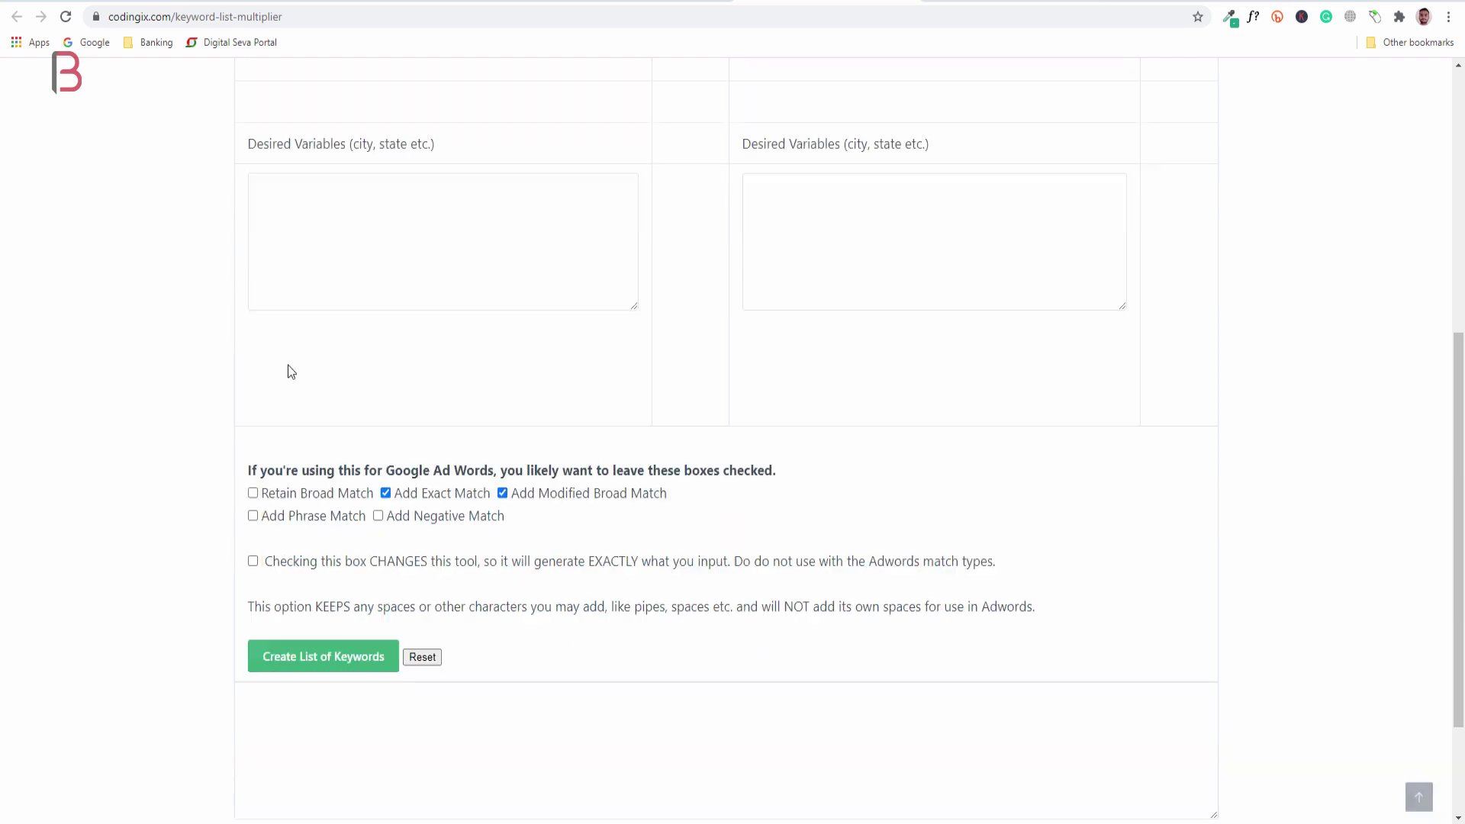
left_click(270, 374)
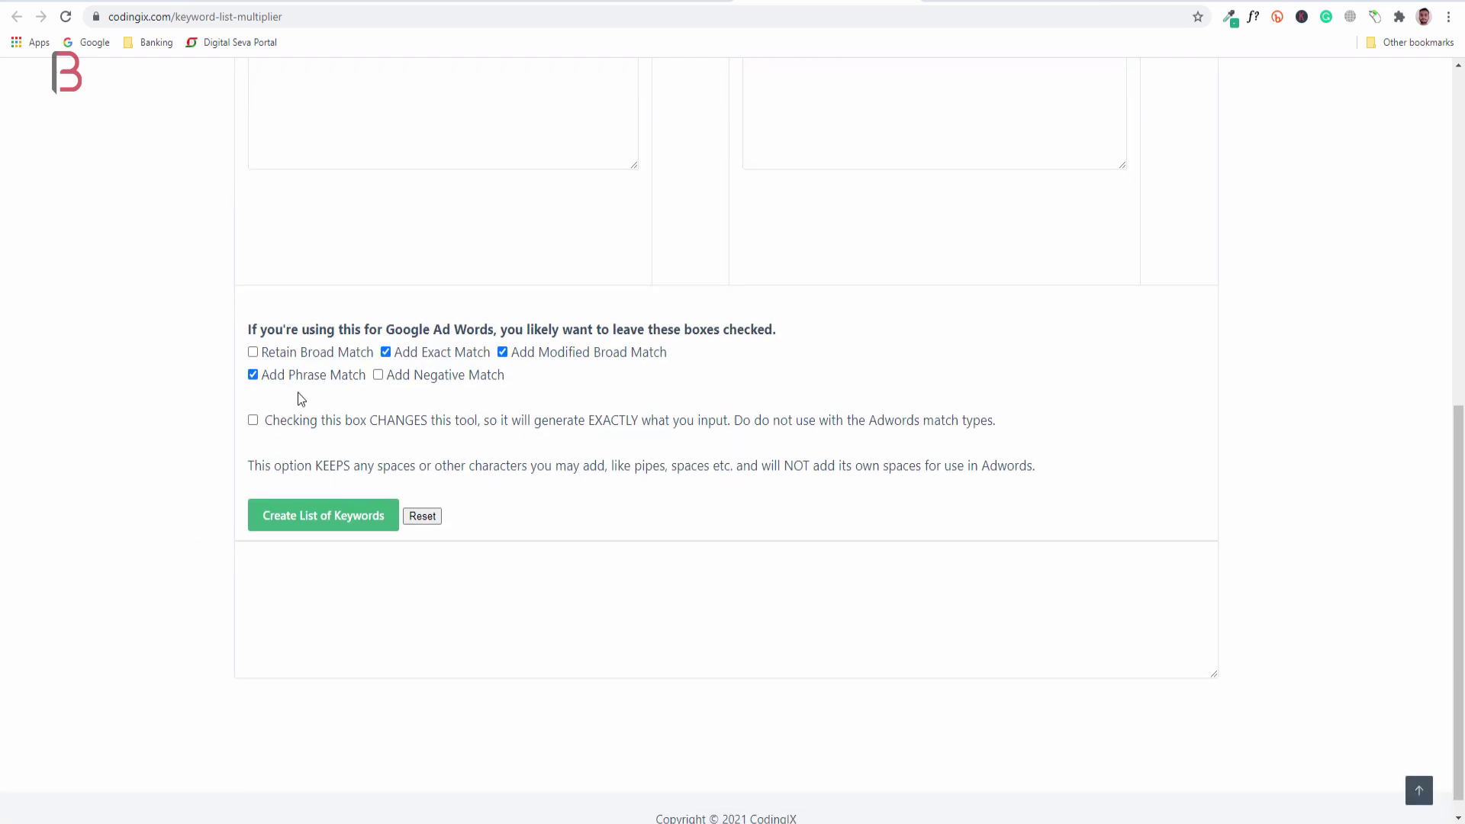
left_click(308, 518)
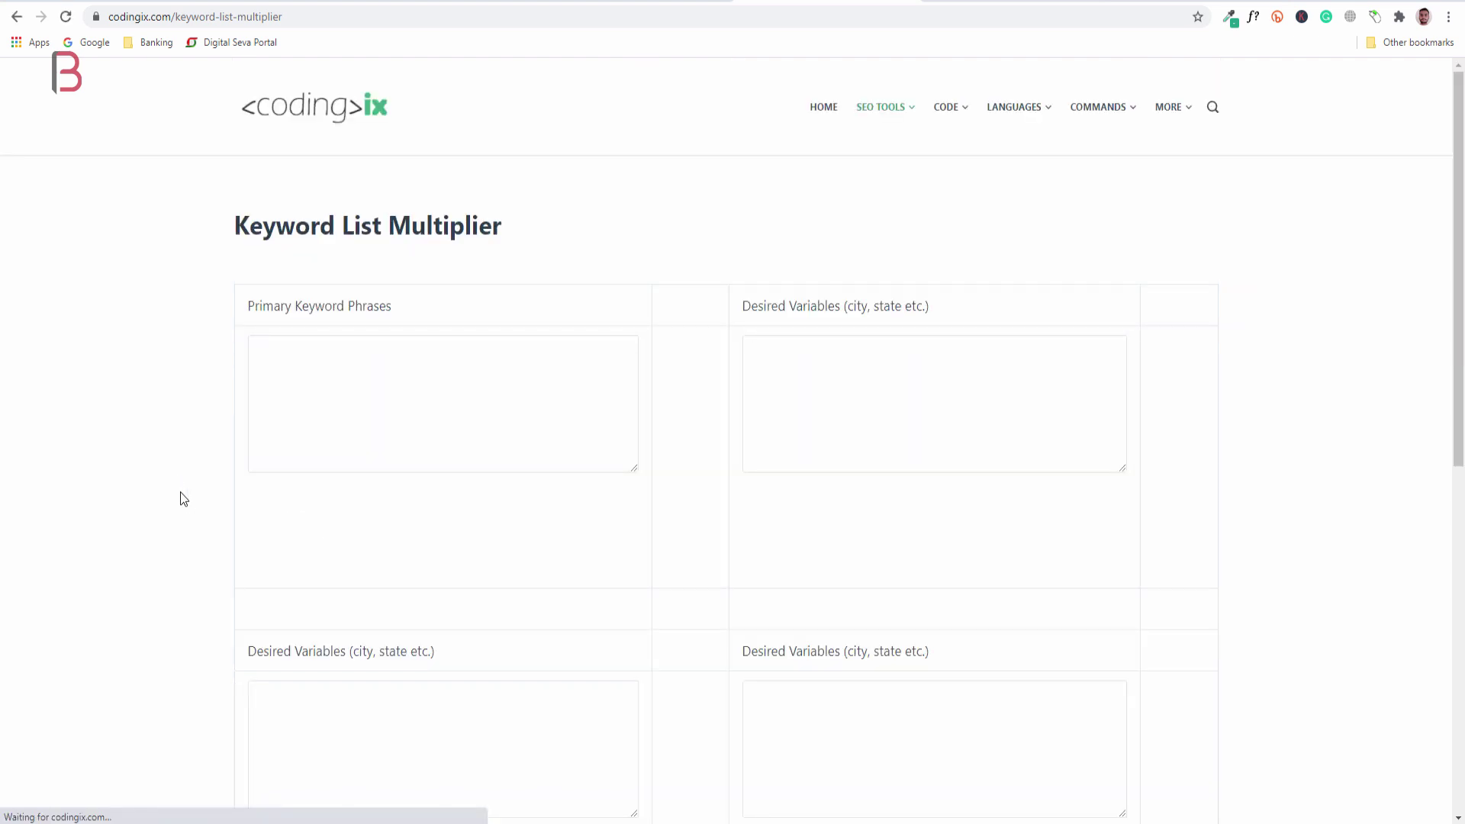
Review the whole generated keyword list below the match options
scroll(190, 470, "down", 6)
scroll(190, 473, "down", 2)
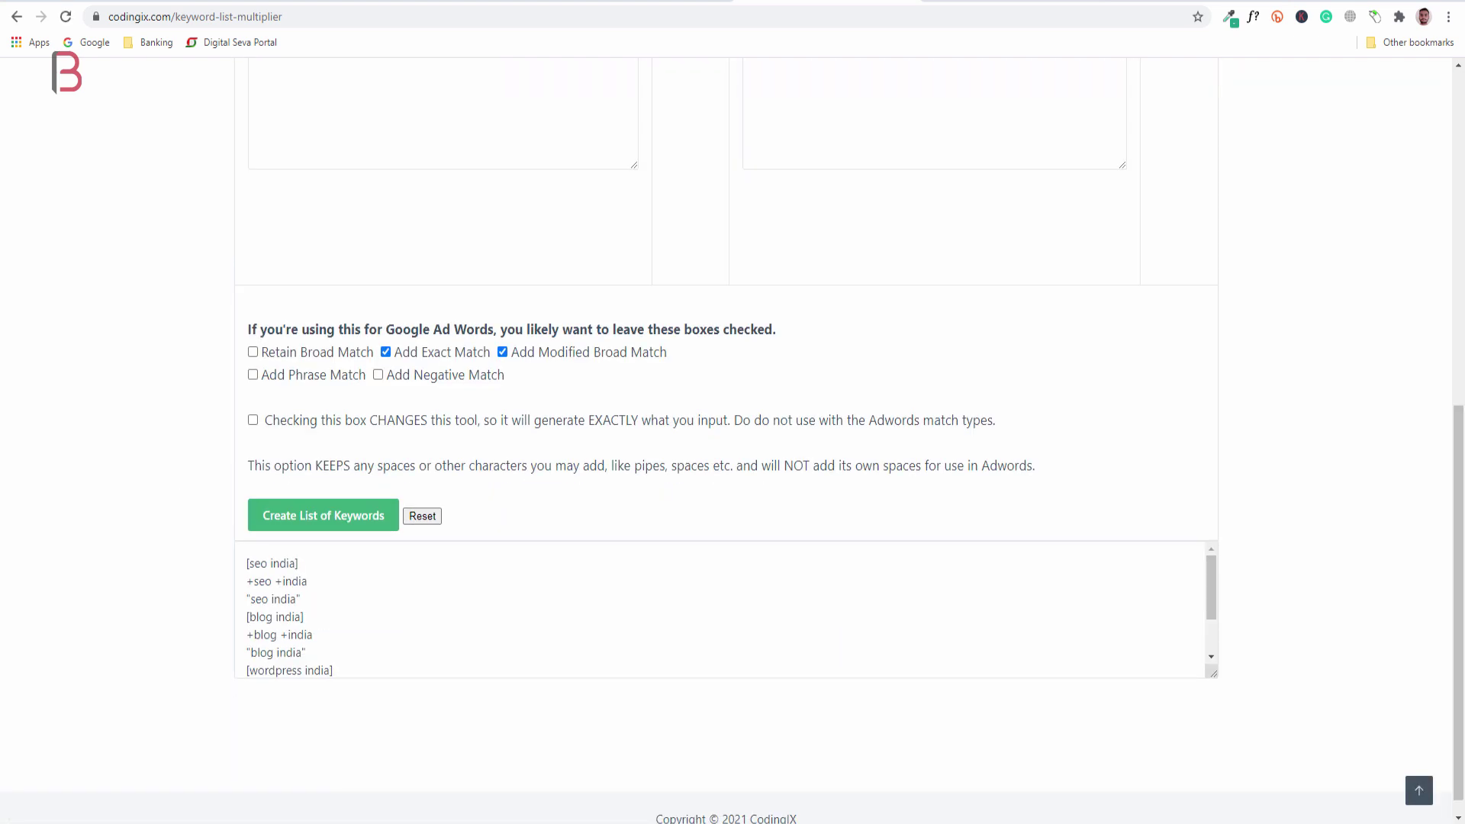
left_click_drag(1210, 573, 1205, 610)
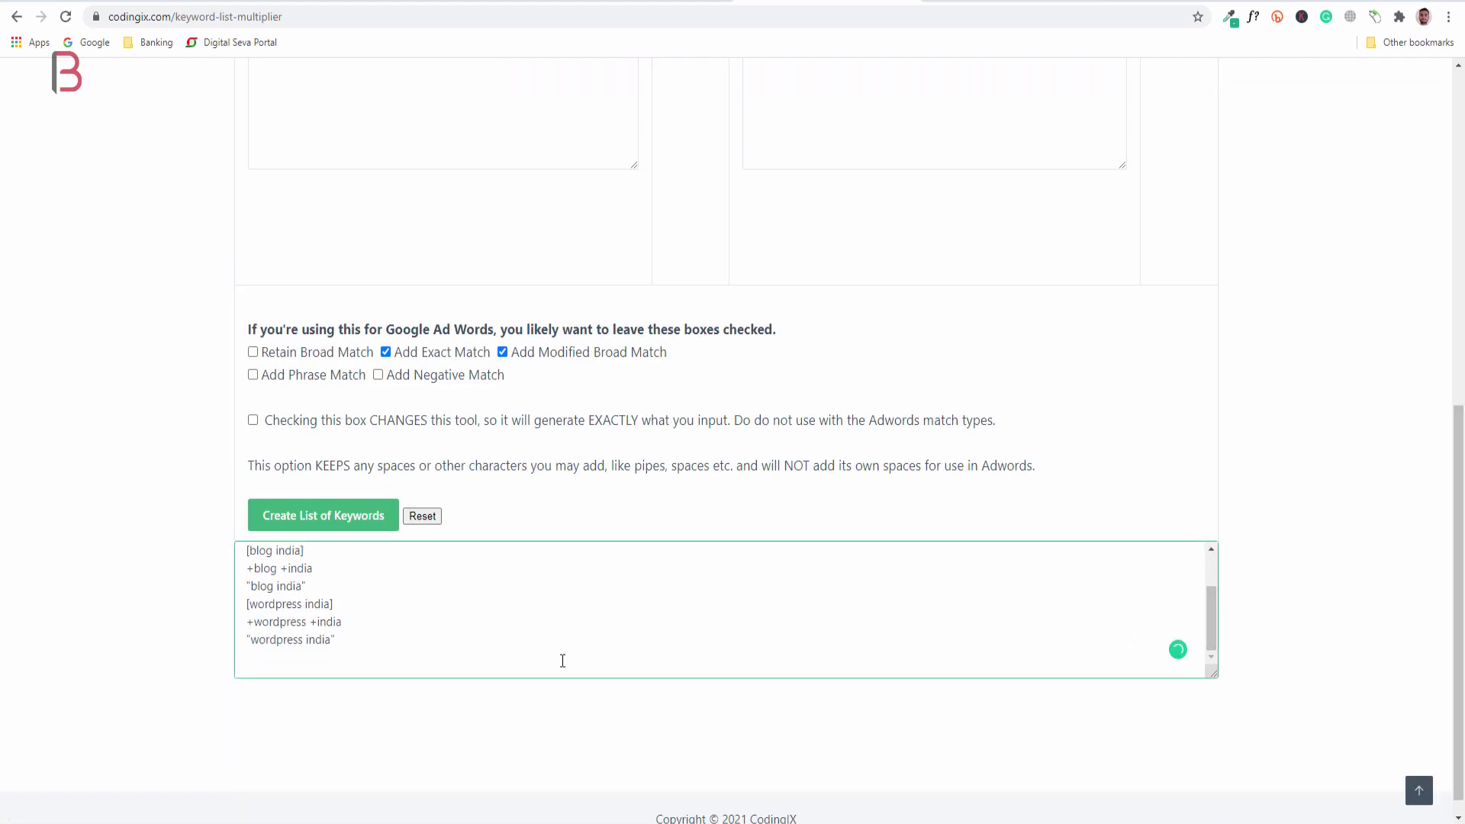
scroll(418, 644, "up", 4)
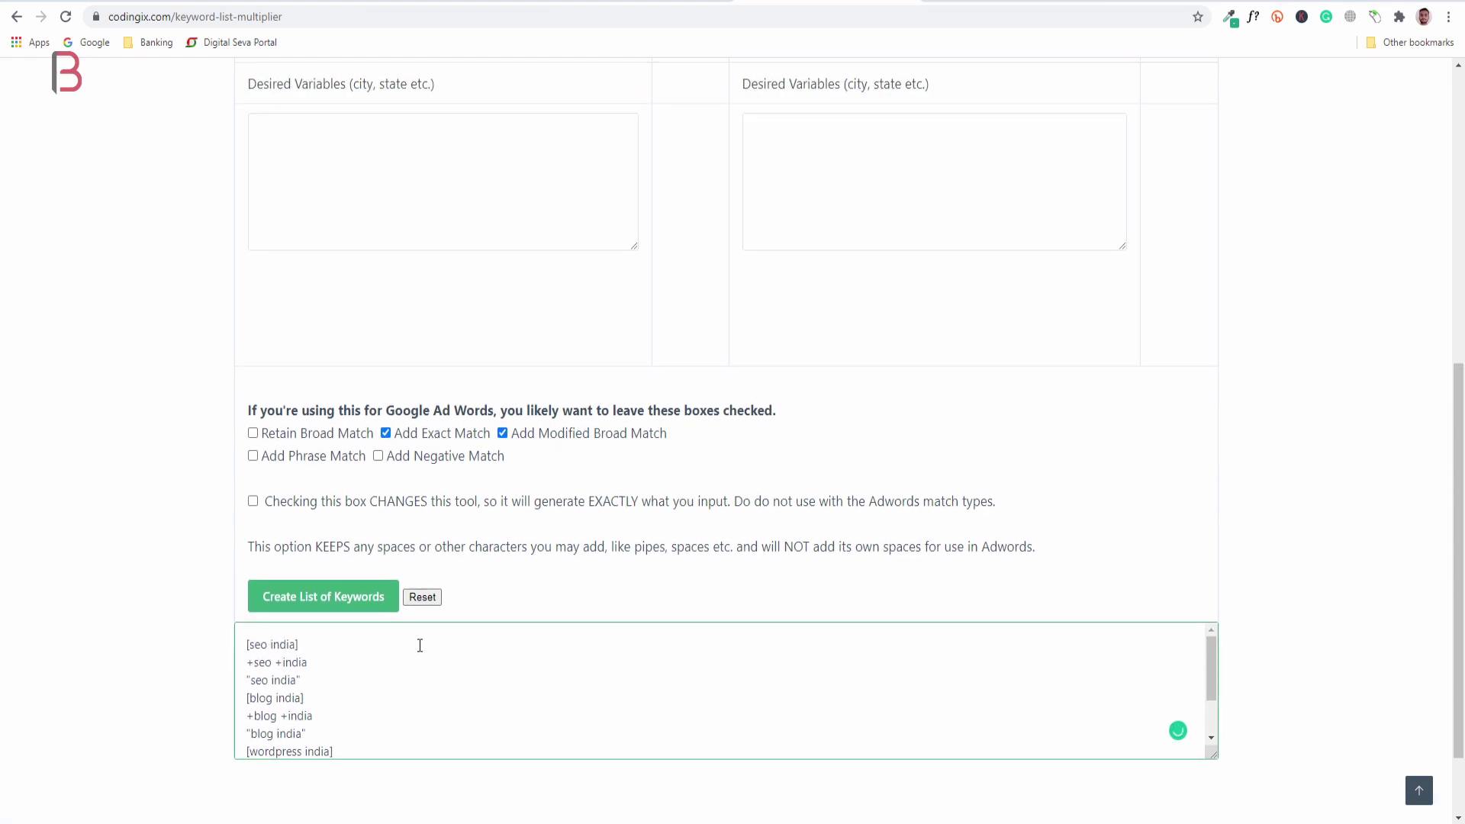
scroll(419, 645, "up", 7)
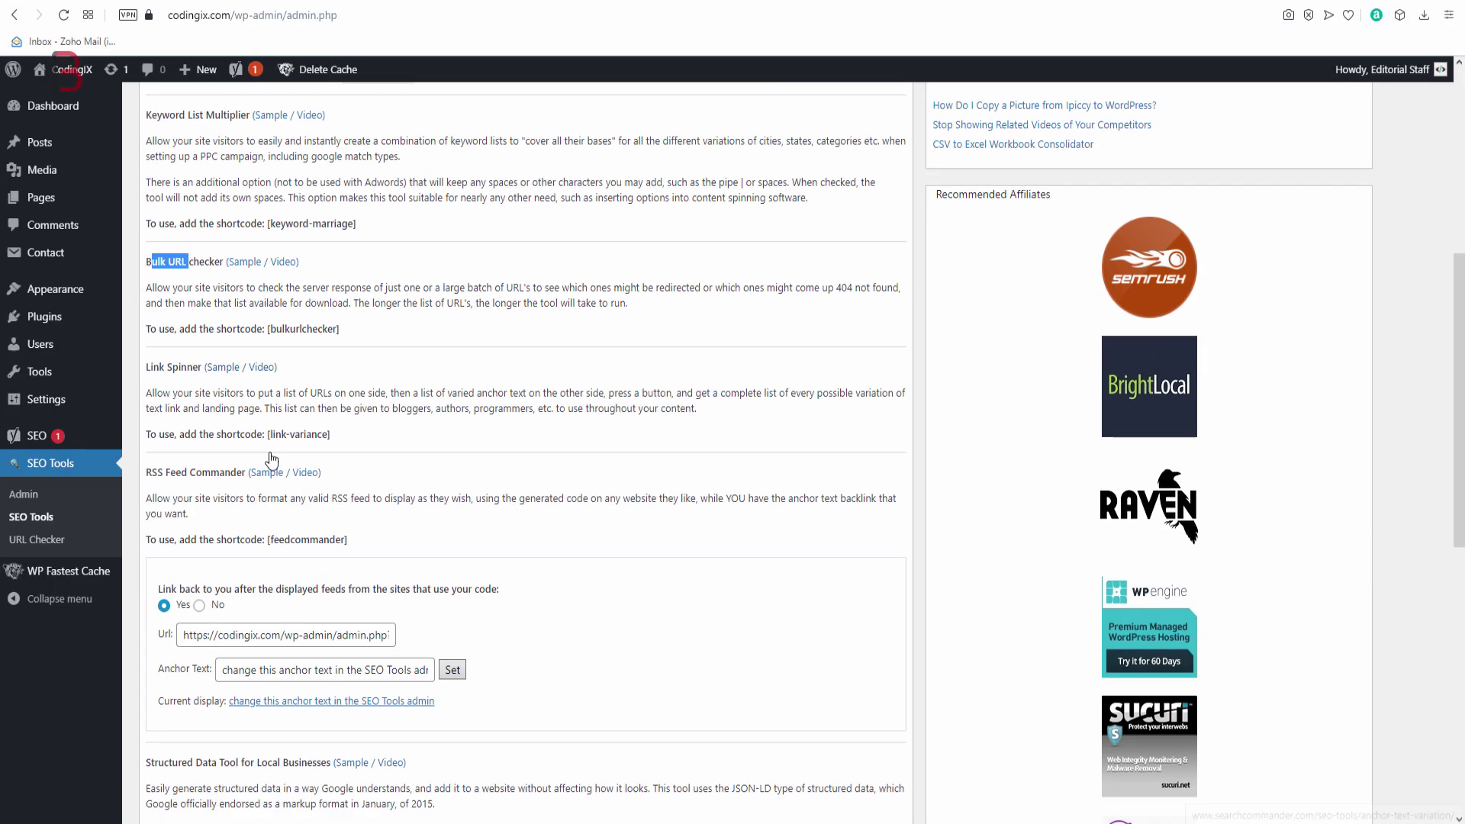
Review the tool descriptions and shortcodes on the SEO Tools plugin page, down to Google Cache Finder and back to the introduction
left_click(395, 449)
scroll(259, 424, "down", 6)
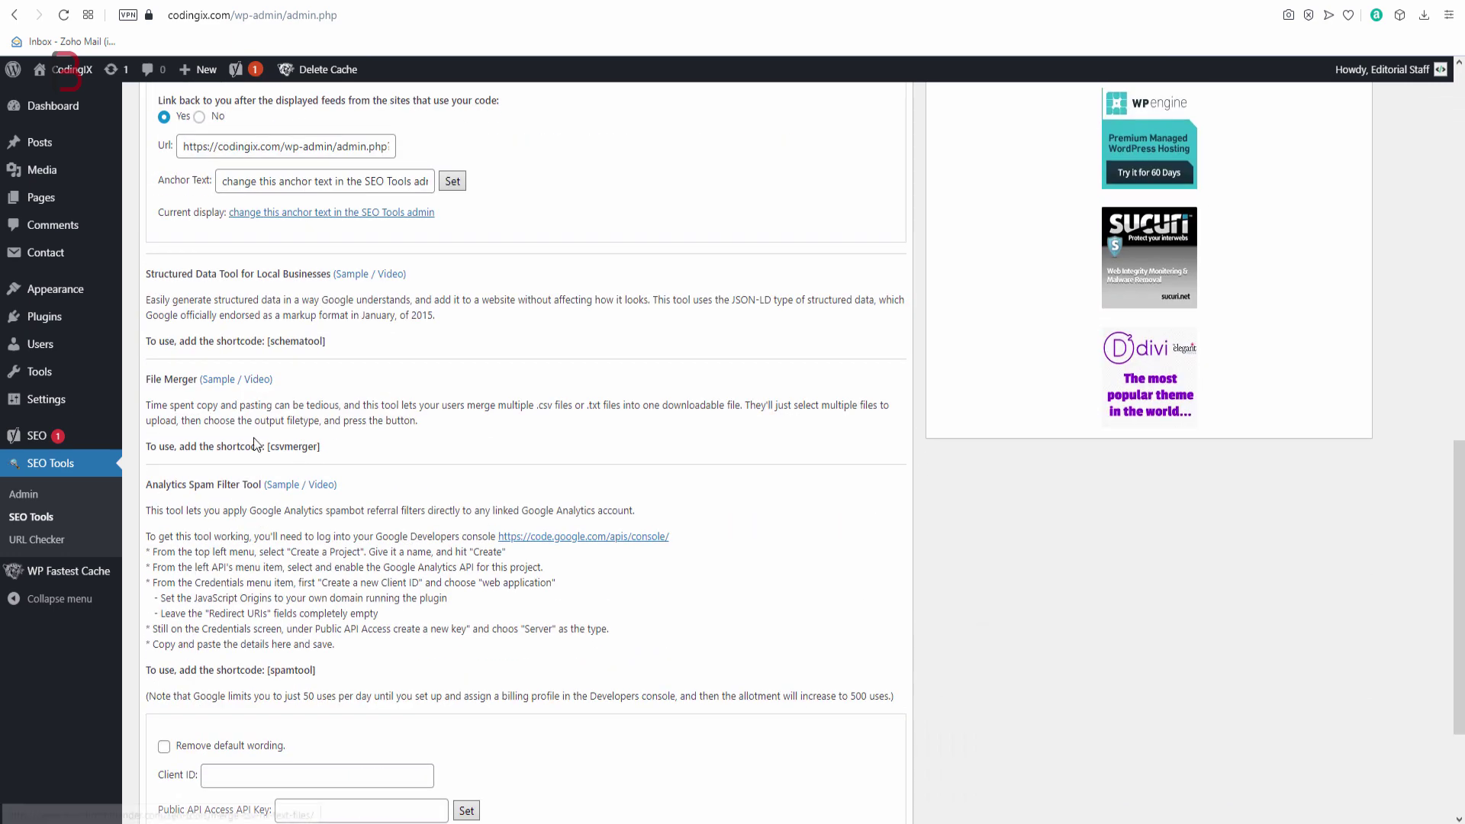
scroll(206, 432, "down", 3)
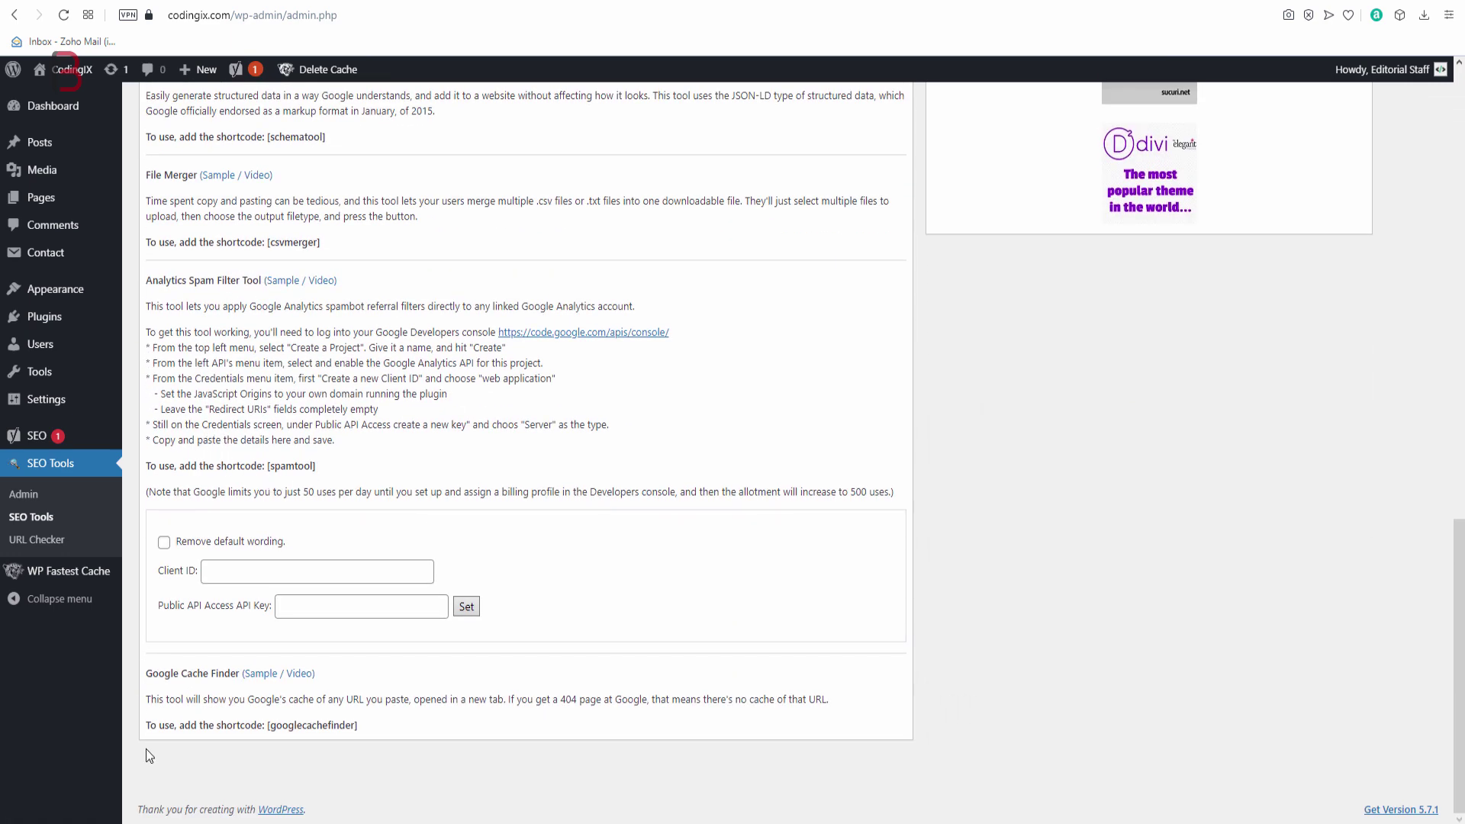
scroll(295, 615, "up", 9)
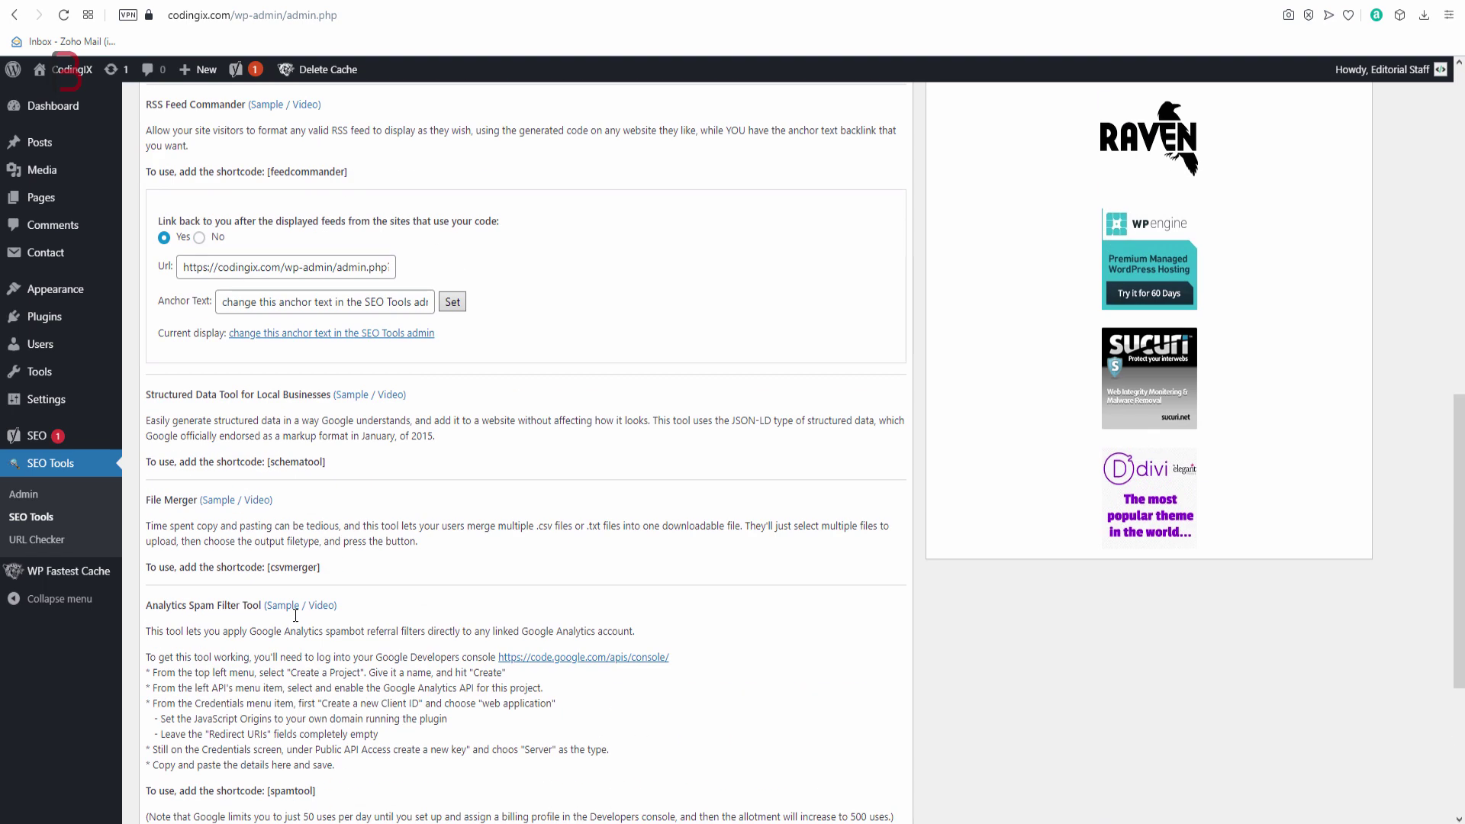
scroll(296, 615, "up", 6)
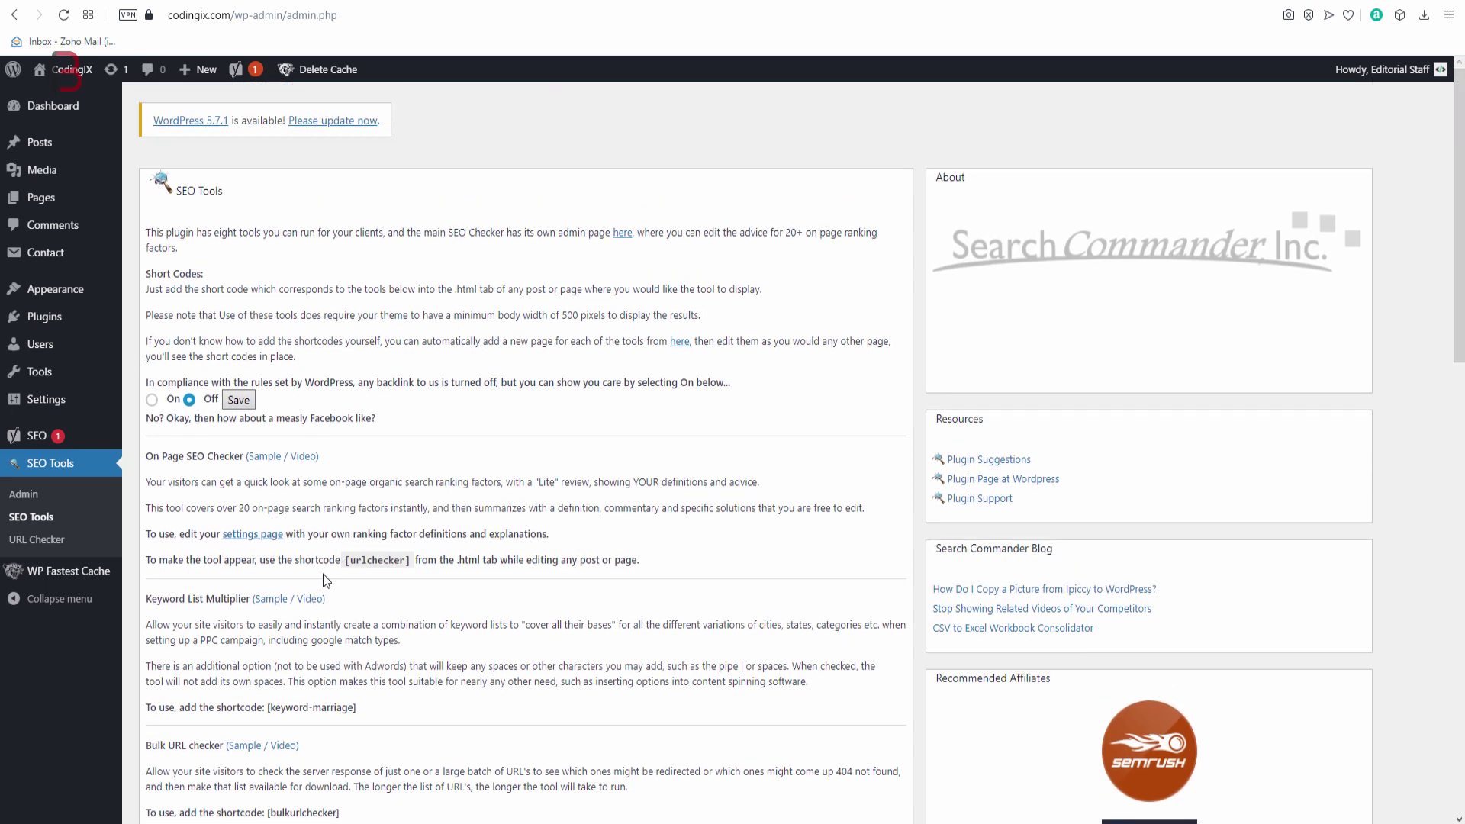
Visit the live site from the WordPress dashboard and view the On Page SEO Checker page listed under SEO Tools
left_click(77, 107)
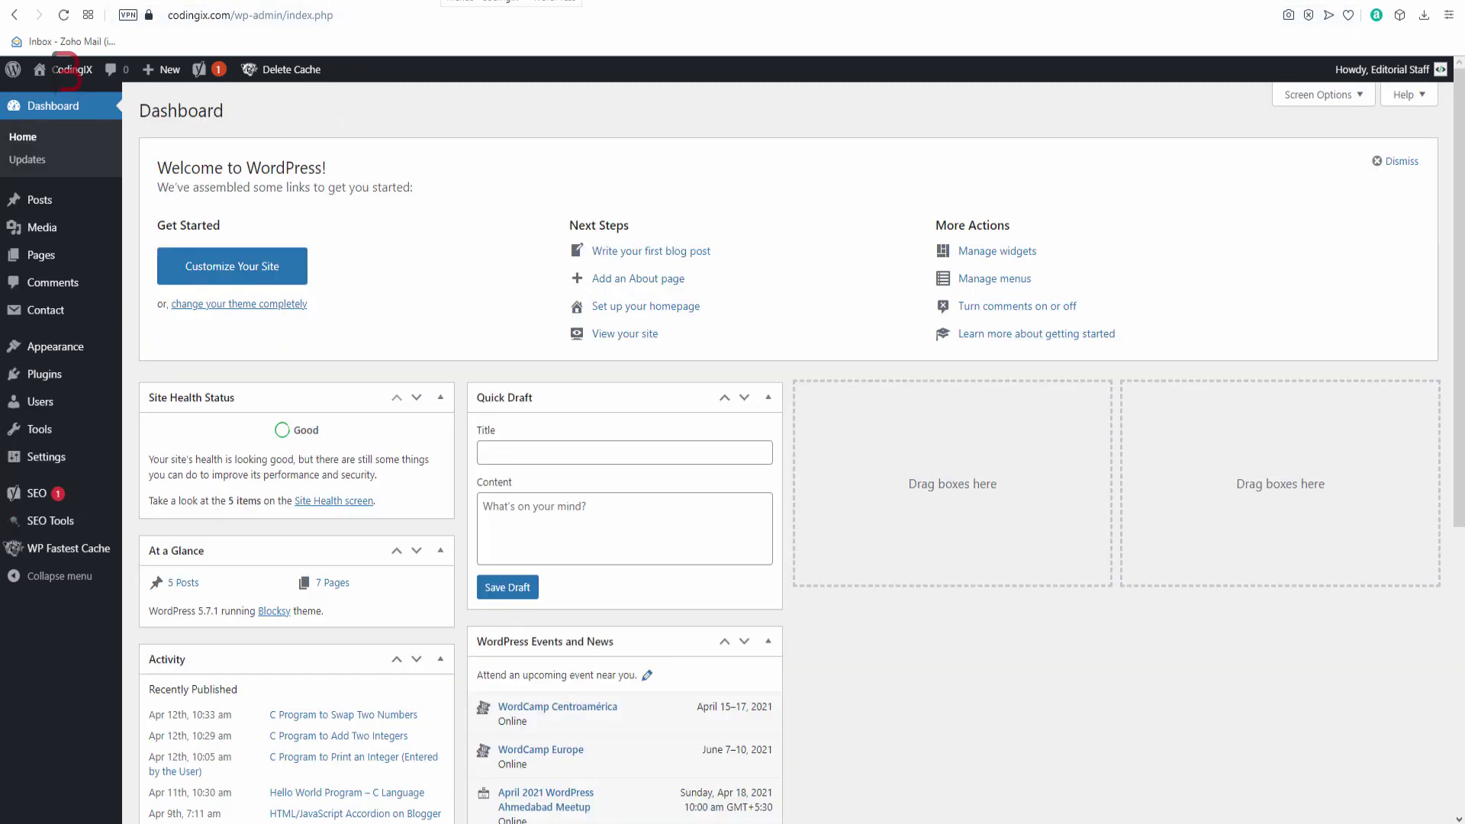
left_click(71, 69)
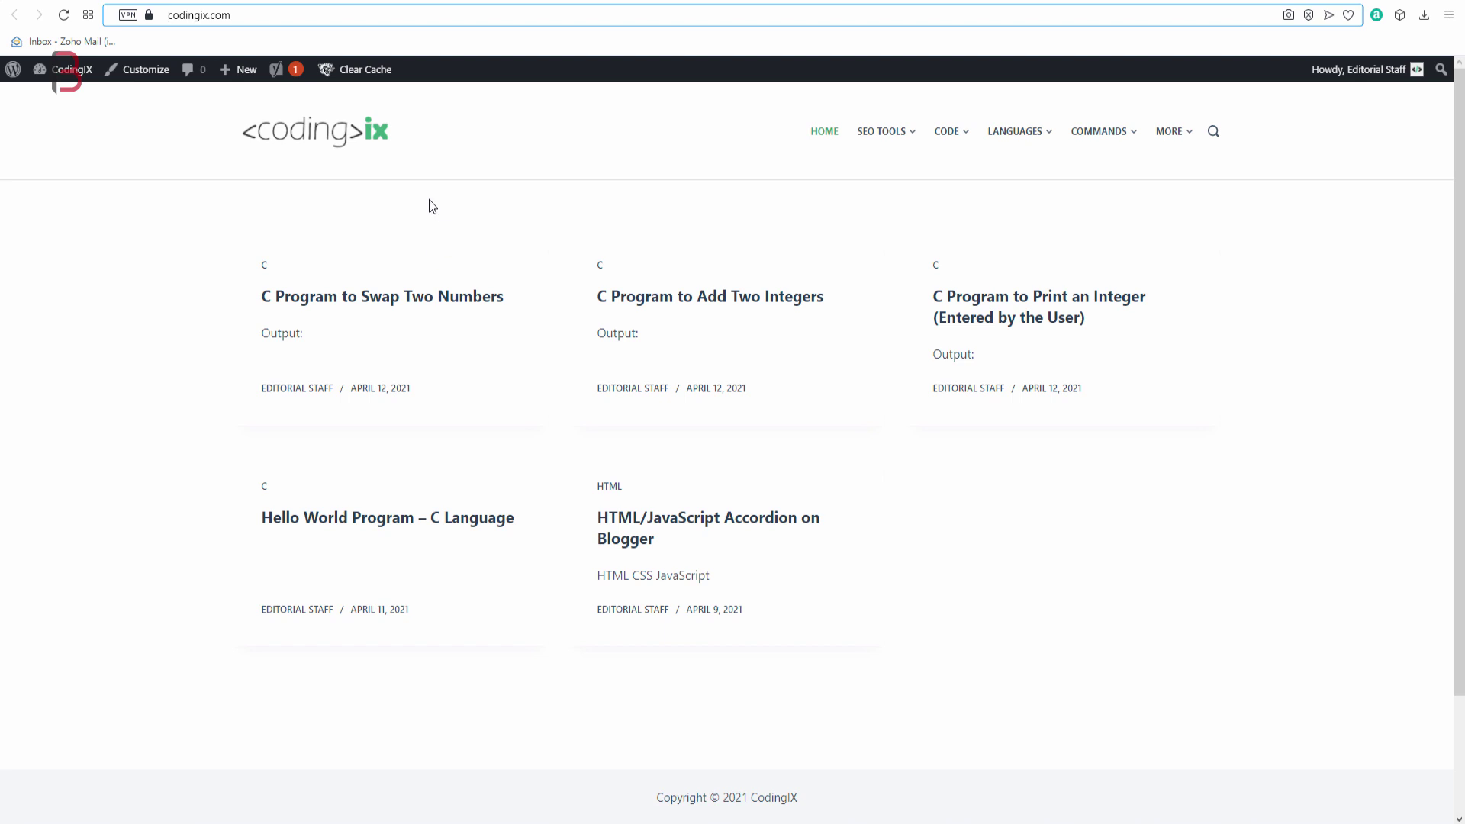
mouse_move(884, 137)
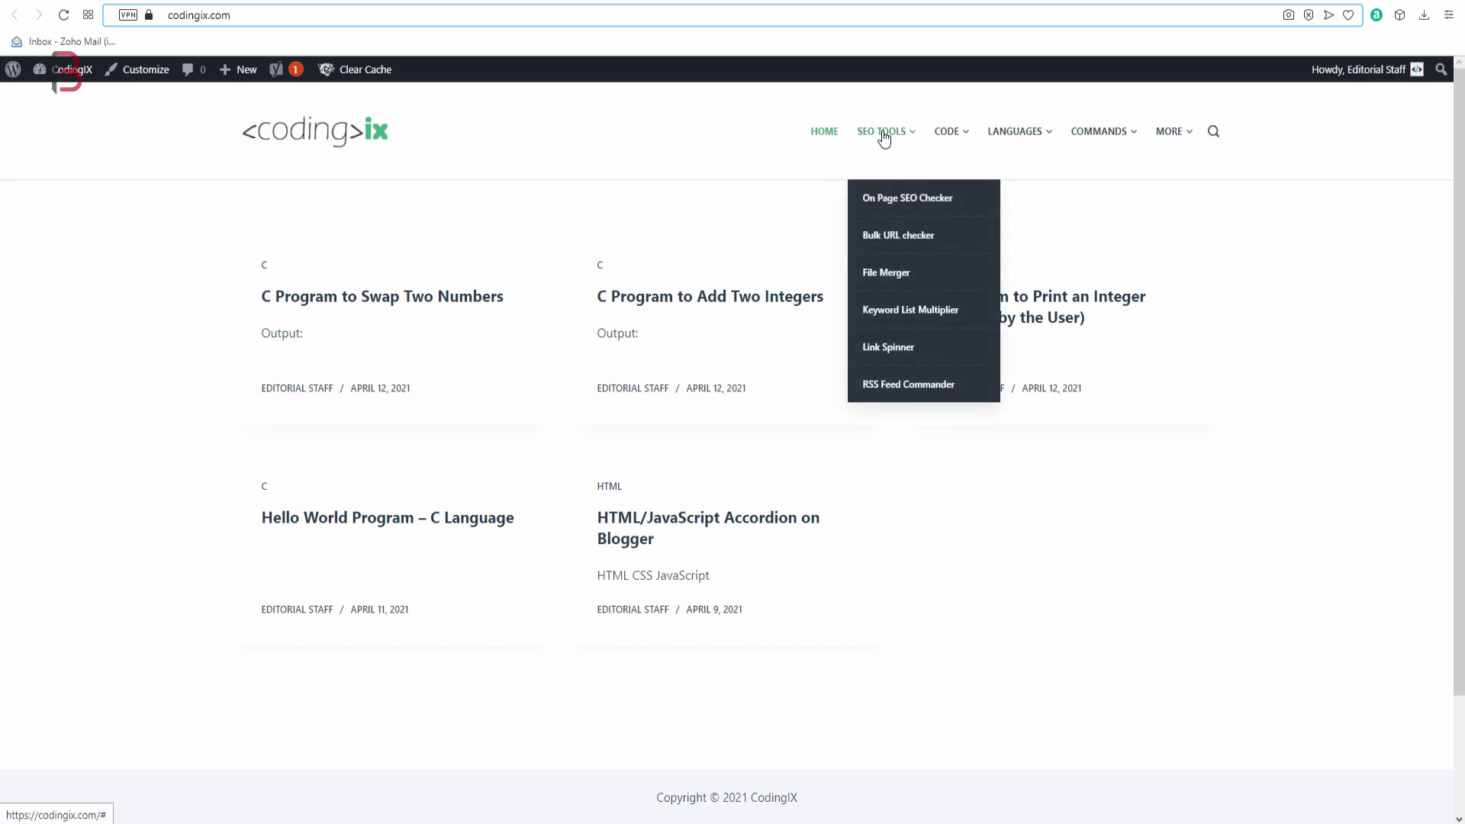
left_click(900, 200)
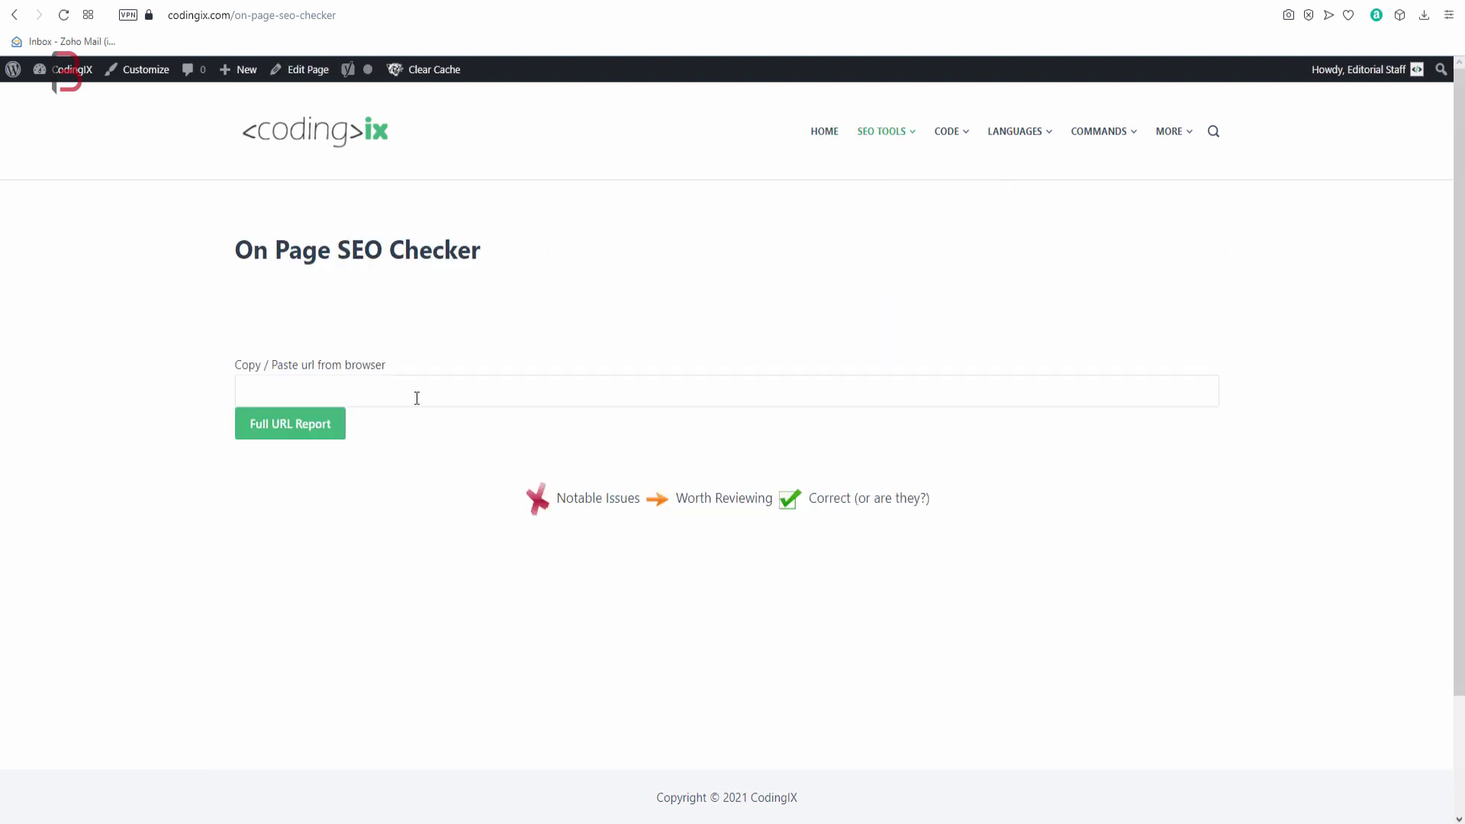
scroll(380, 488, "down", 2)
scroll(360, 511, "up", 2)
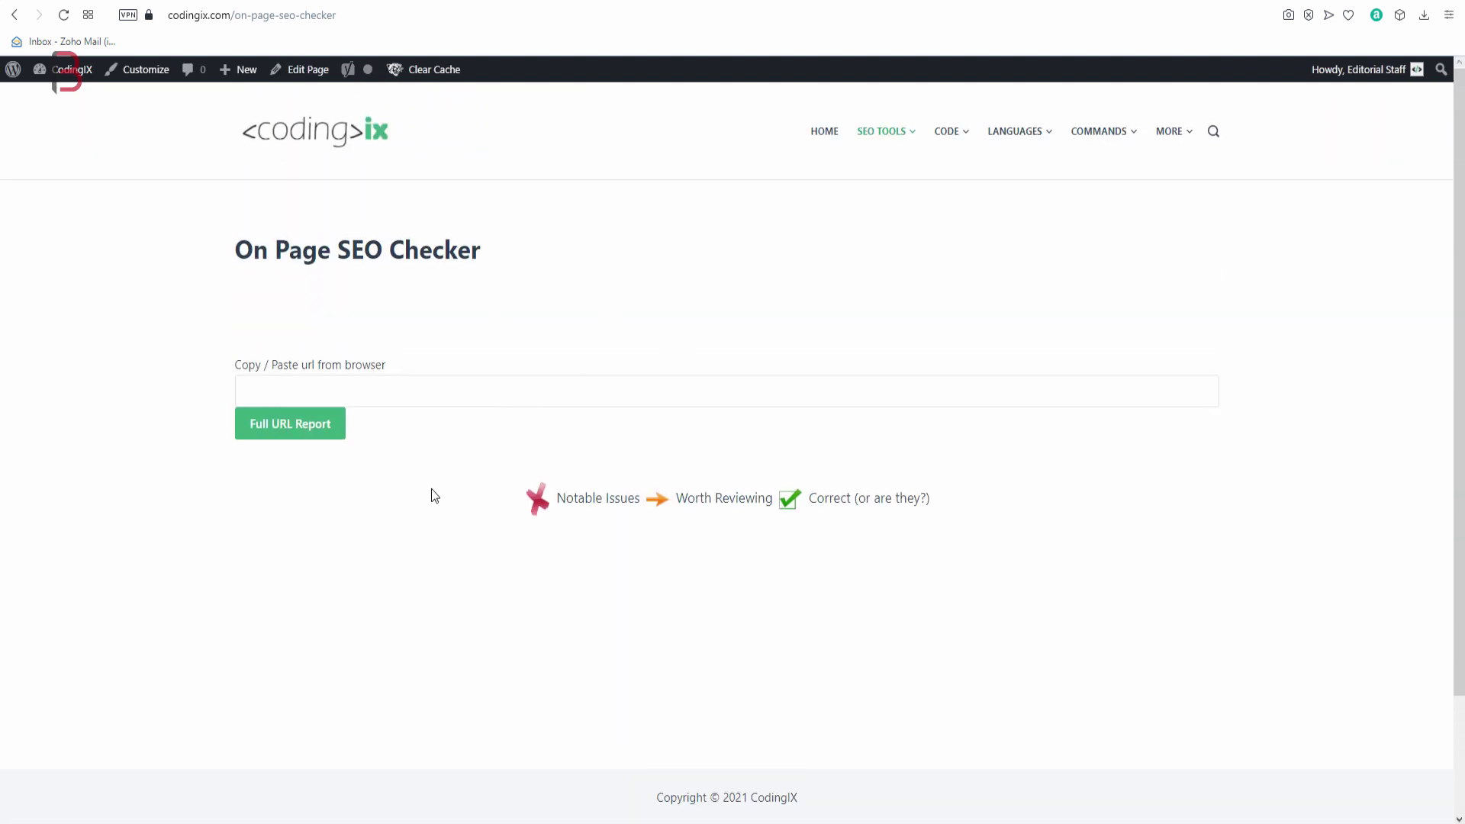